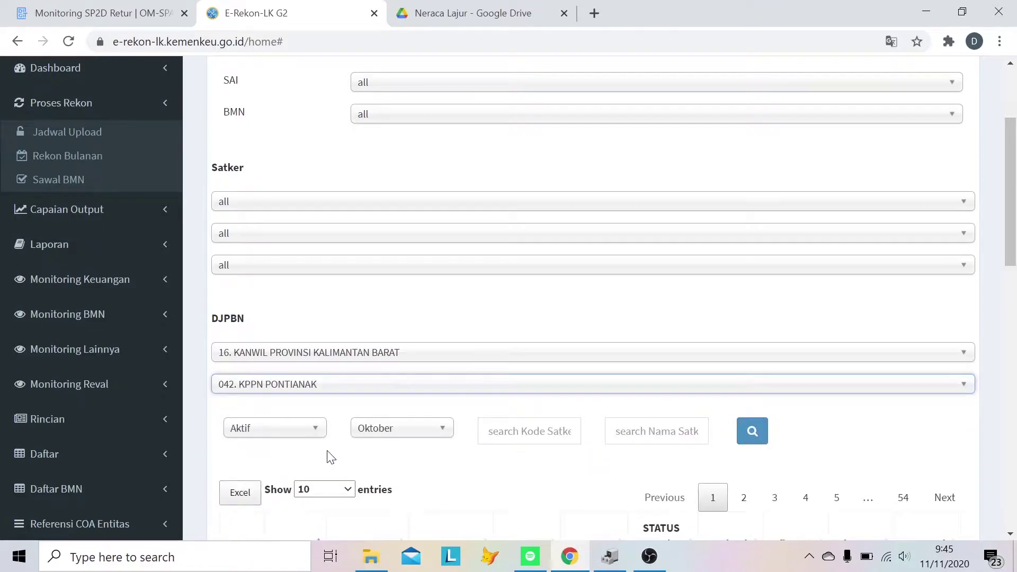
- Filter the monitoring table to September with all entries shown, then download it as Excel
left_click(443, 269)
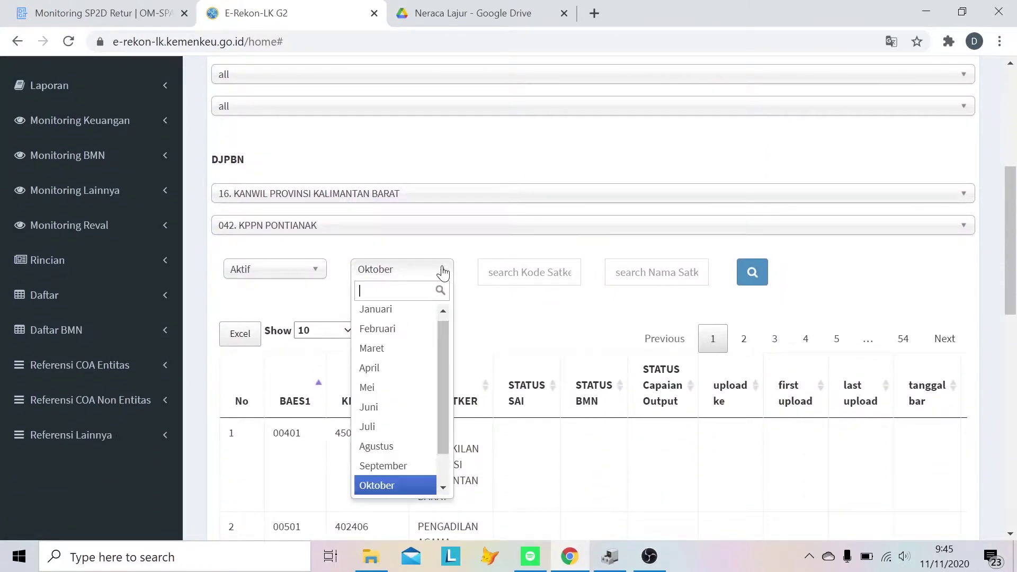
left_click(398, 469)
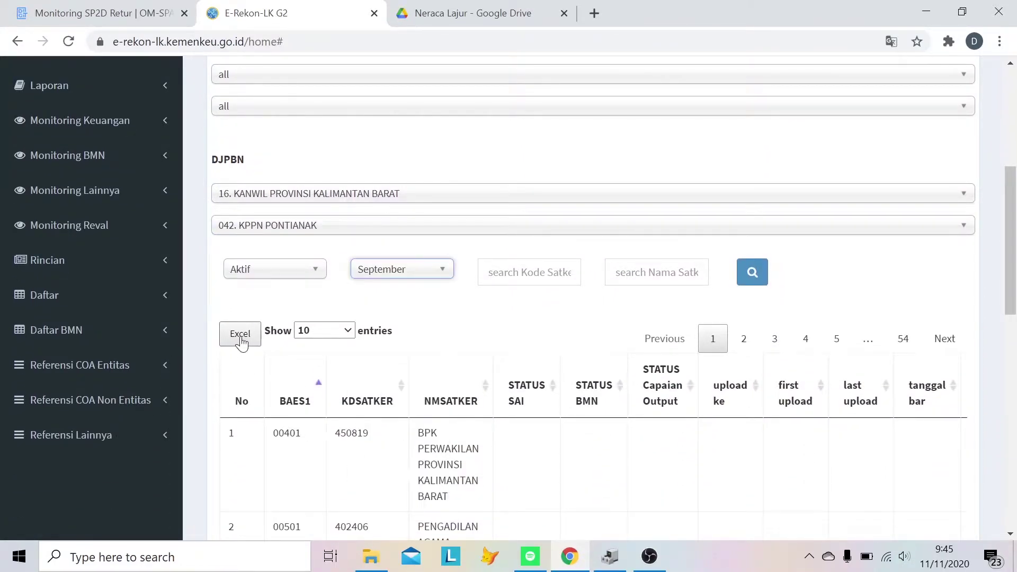
left_click(350, 333)
left_click(307, 408)
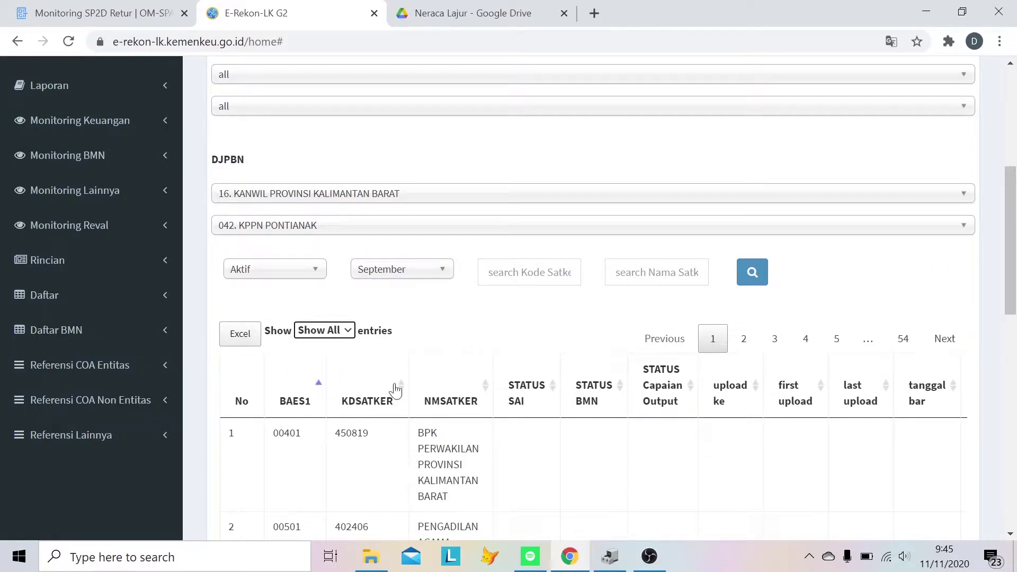
left_click(760, 273)
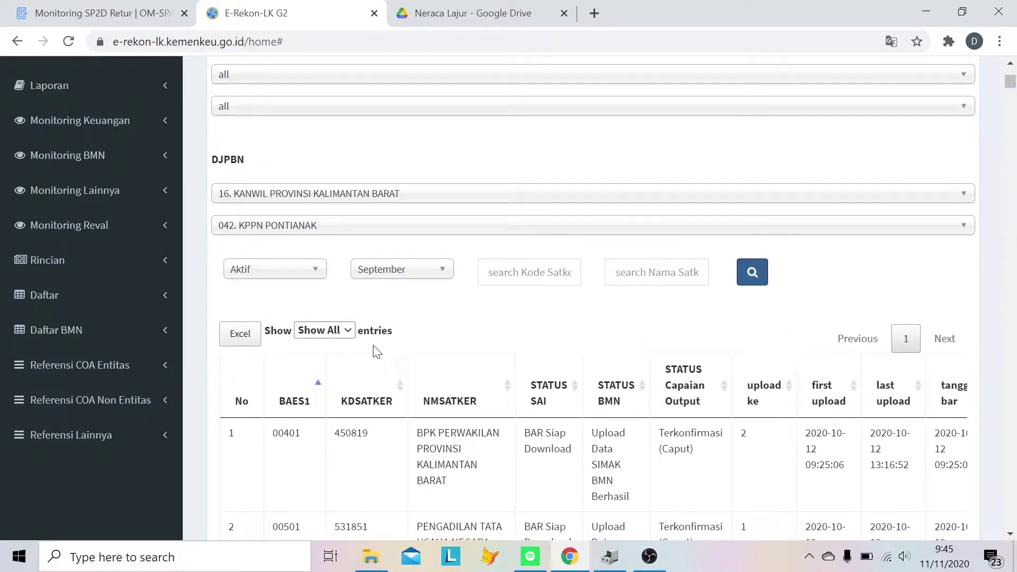
left_click(249, 338)
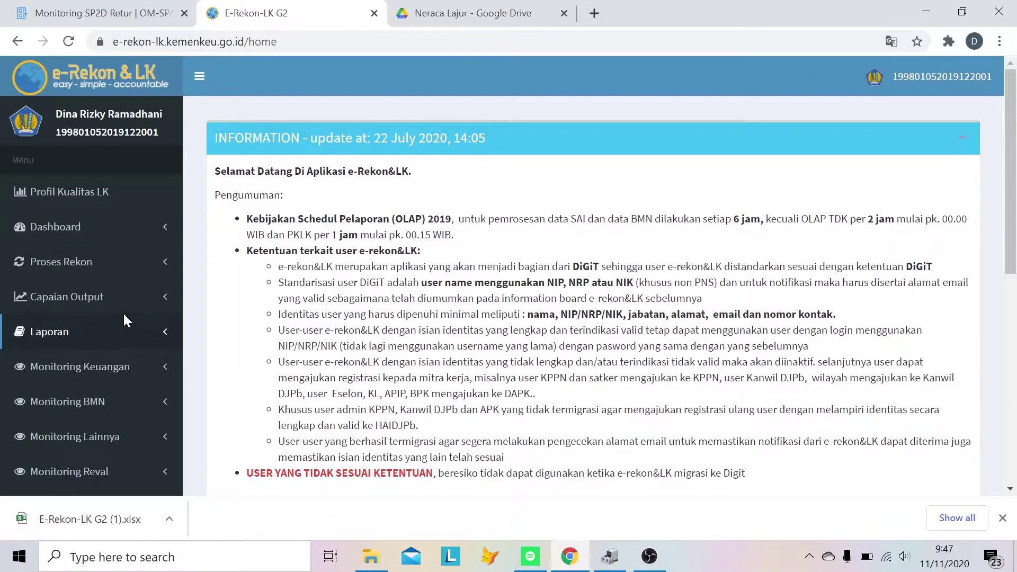
- Open the Pagu Minus report under Daftar and reveal its advanced filters
scroll(95, 308, "down", 3)
left_click(79, 382)
scroll(50, 375, "down", 5)
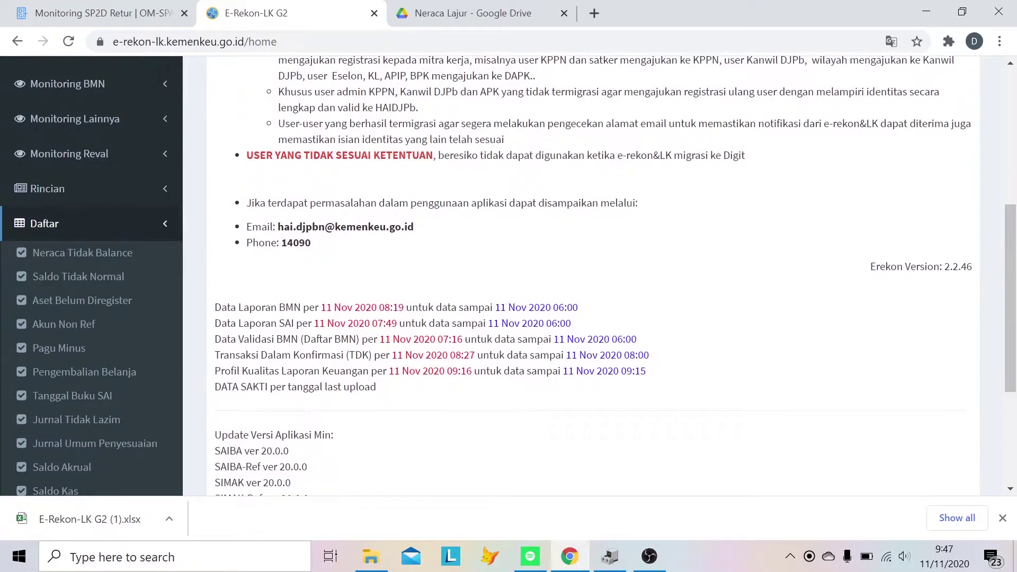
left_click(71, 277)
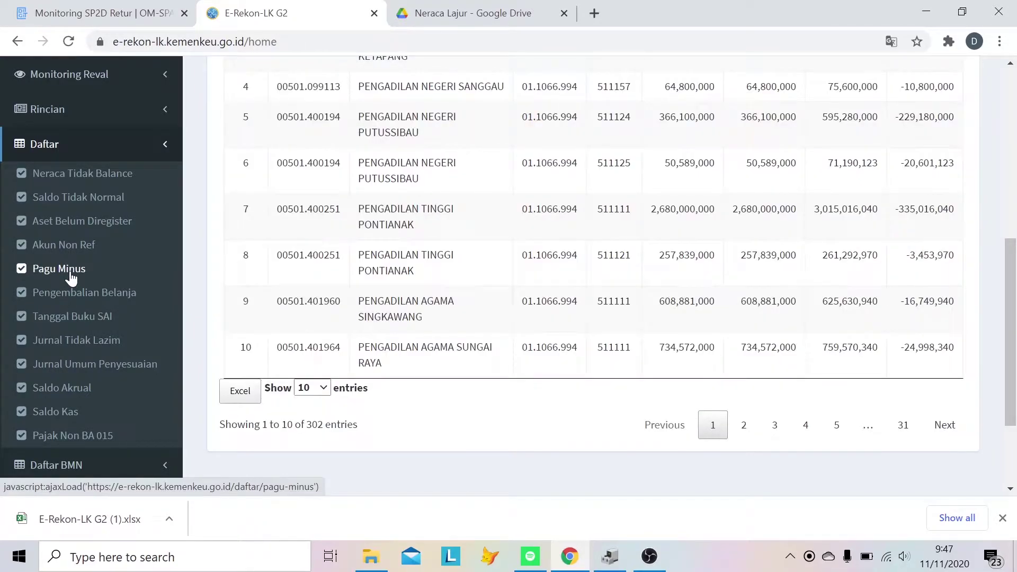
scroll(1016, 298, "up", 5)
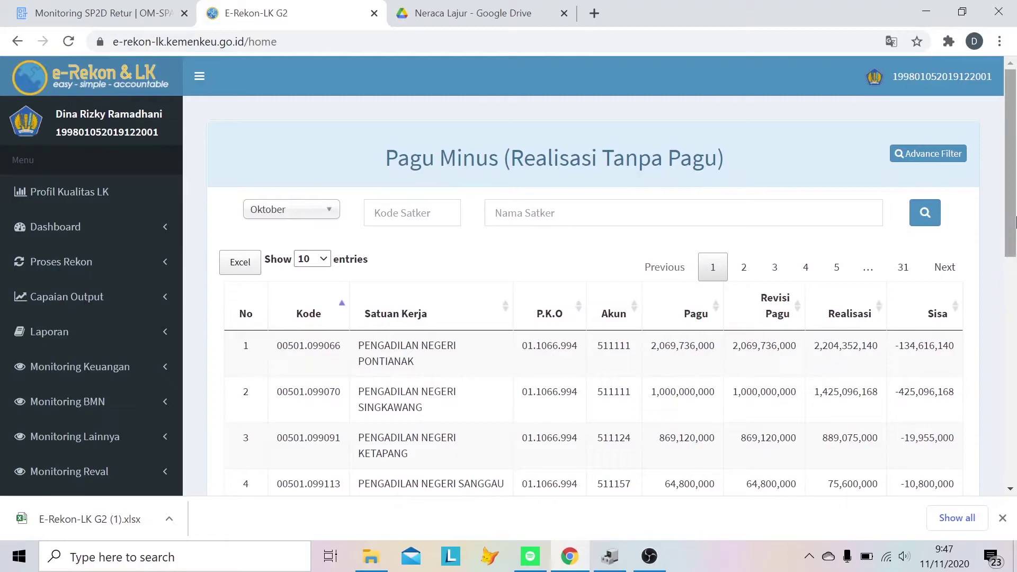
left_click(903, 155)
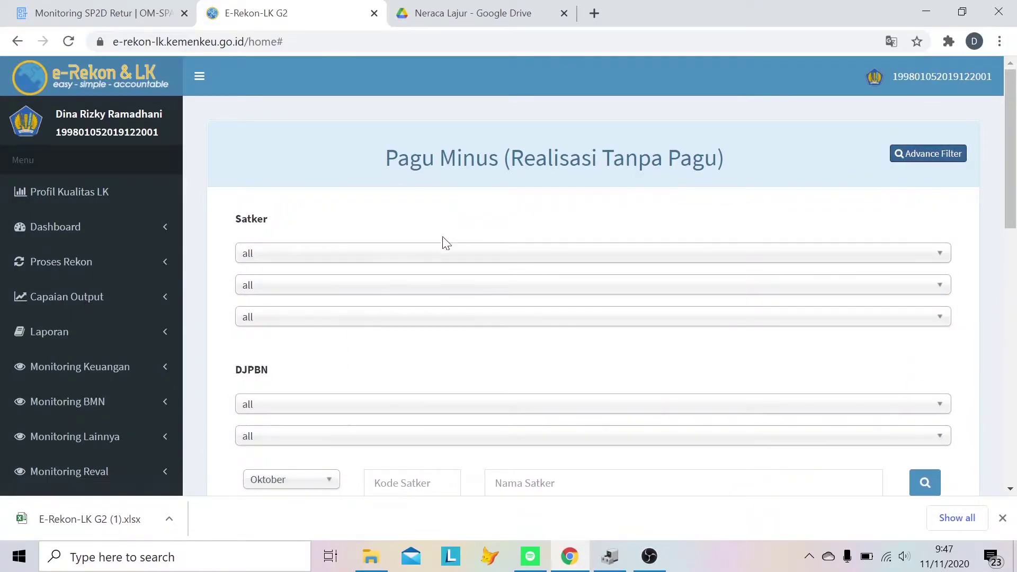
scroll(329, 418, "down", 2)
- Filter Pagu Minus to 16. KANWIL PROVINSI KALIMANTAN BARAT, 042. KPPN PONTIANAK, September
left_click(374, 325)
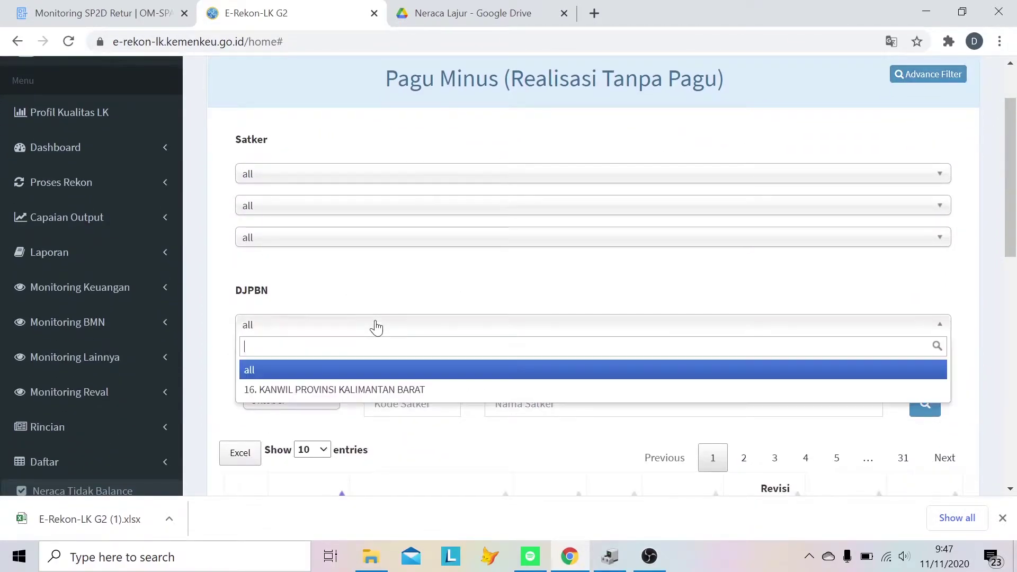
left_click(371, 389)
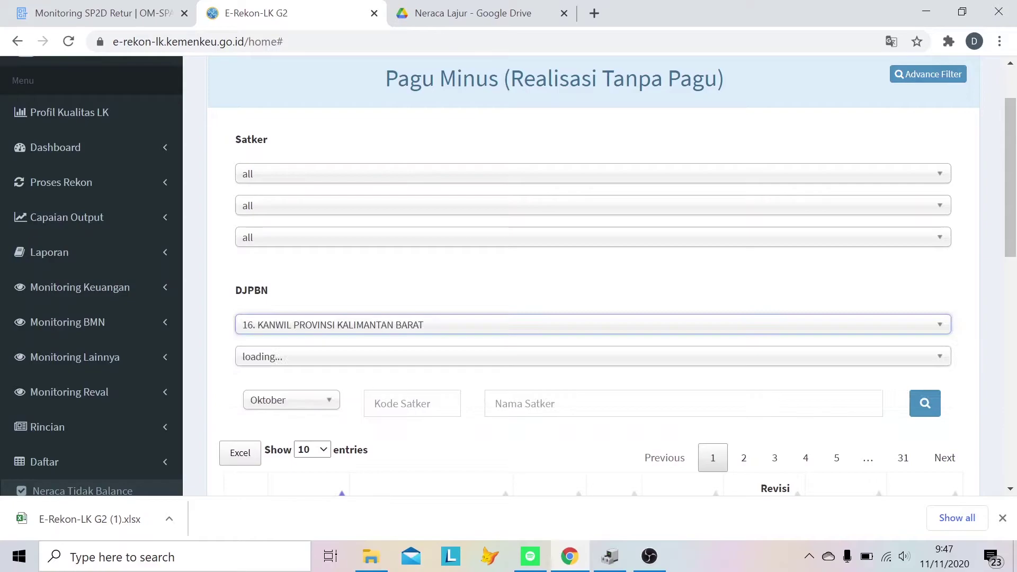
left_click(377, 357)
left_click(371, 423)
left_click(333, 405)
scroll(318, 463, "down", 1)
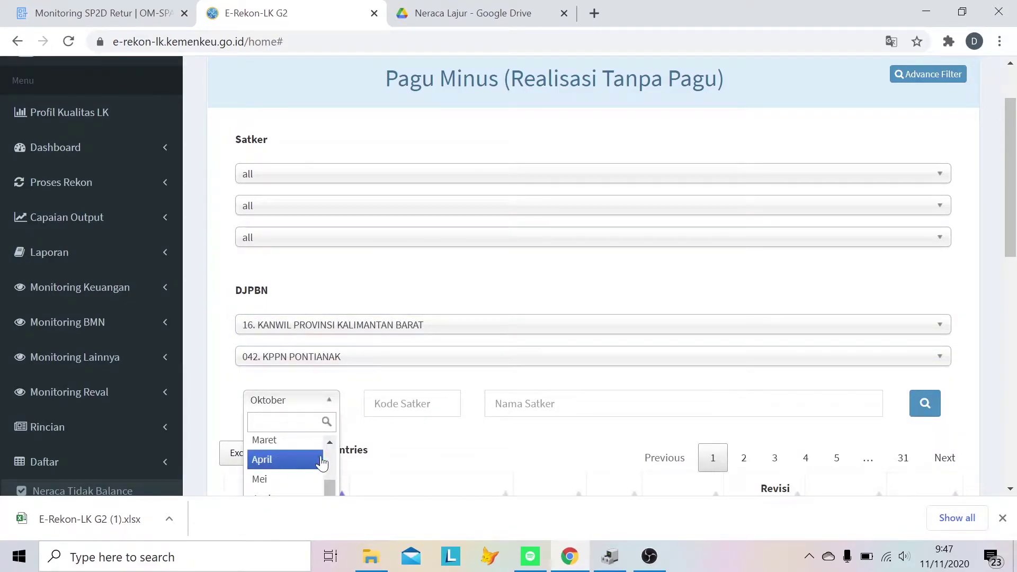
scroll(319, 463, "down", 3)
left_click(288, 398)
- Show all entries, reload the Pagu Minus table, and export it to Excel
left_click(323, 291)
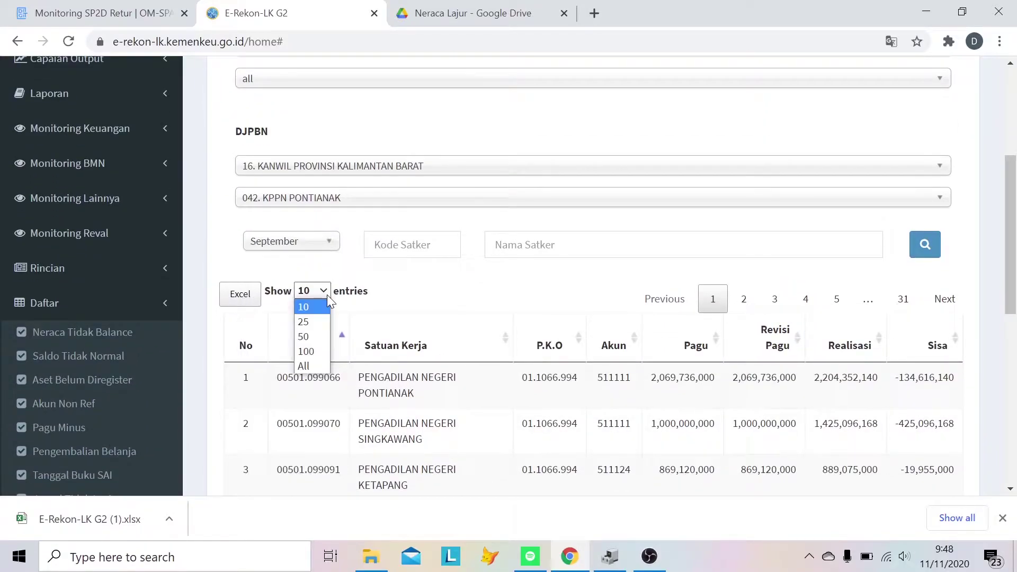
left_click(310, 367)
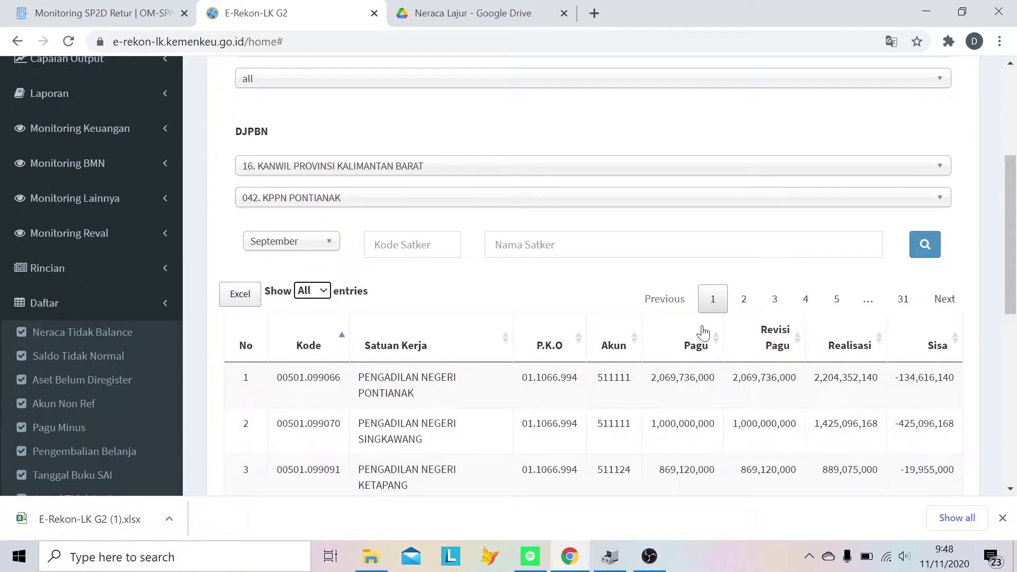
left_click(926, 248)
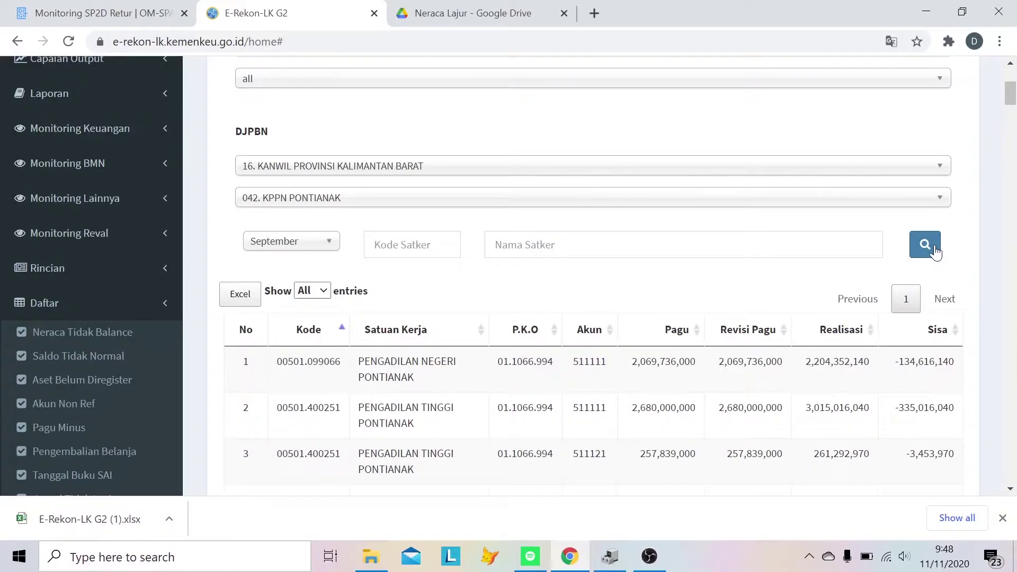
left_click(234, 300)
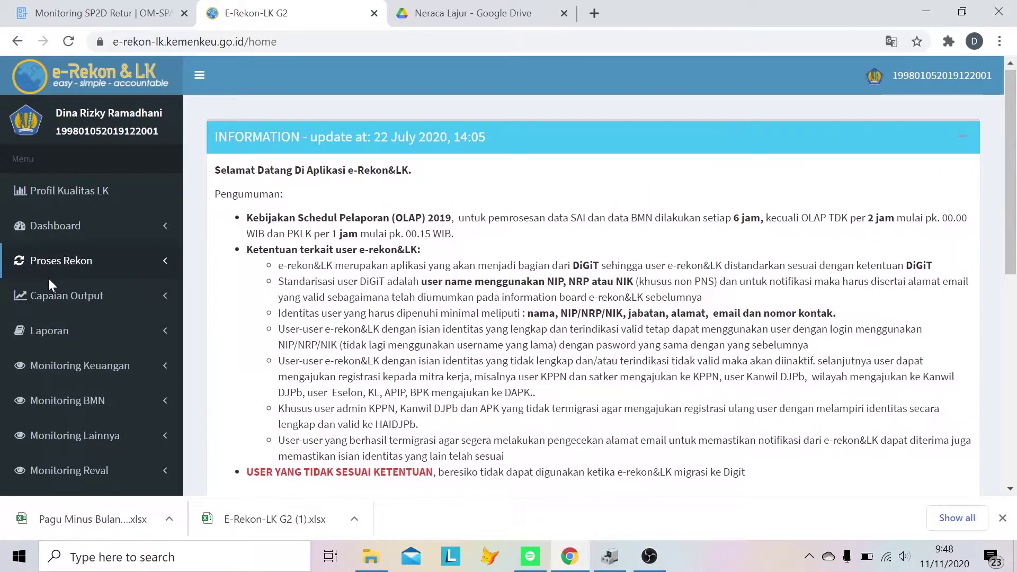
scroll(48, 276, "down", 10)
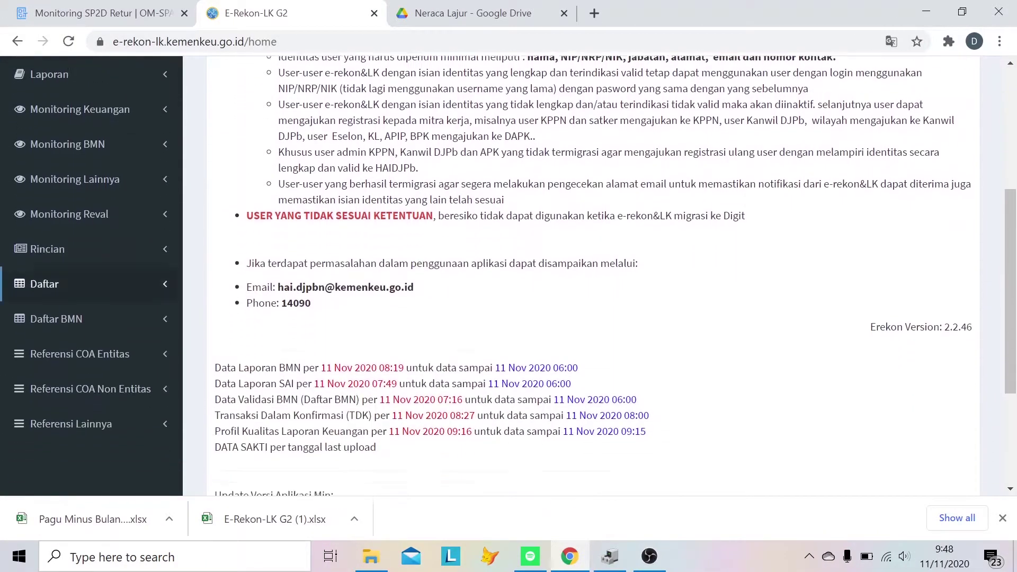
left_click(96, 146)
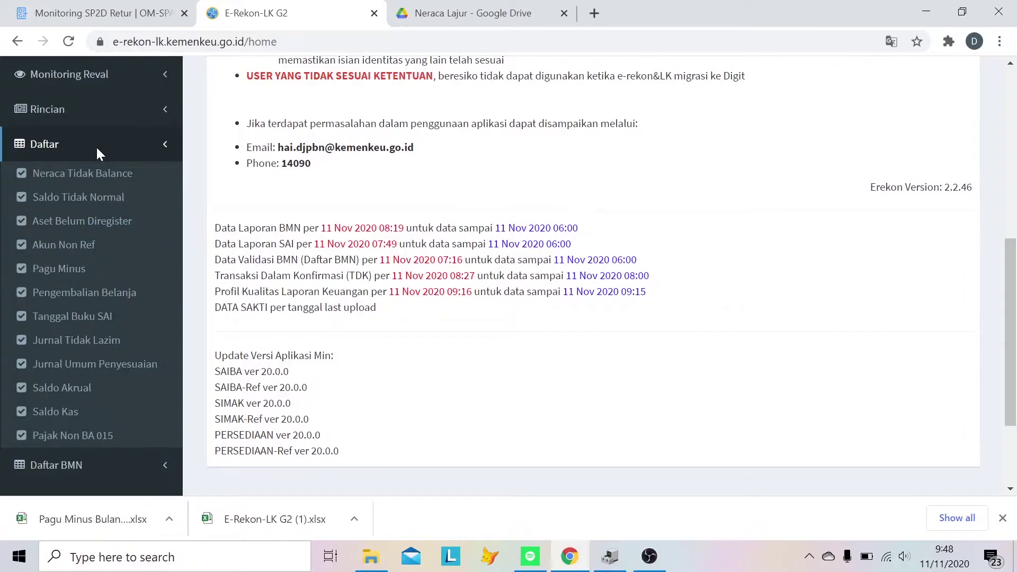
- Open Saldo Tidak Normal filtered to Kanwil Kalimantan Barat, KPPN Pontianak, September
left_click(104, 200)
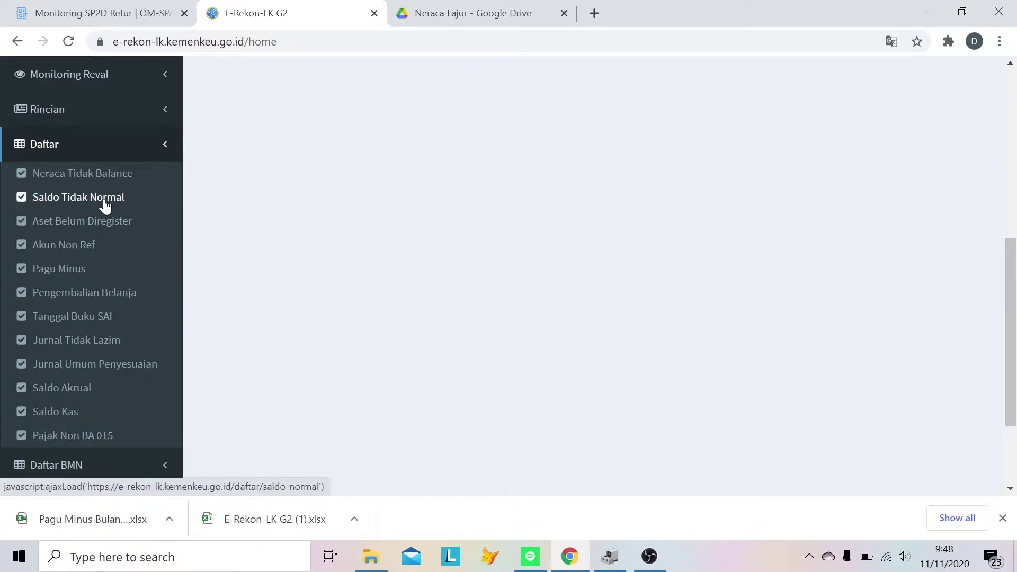
scroll(402, 339, "down", 1)
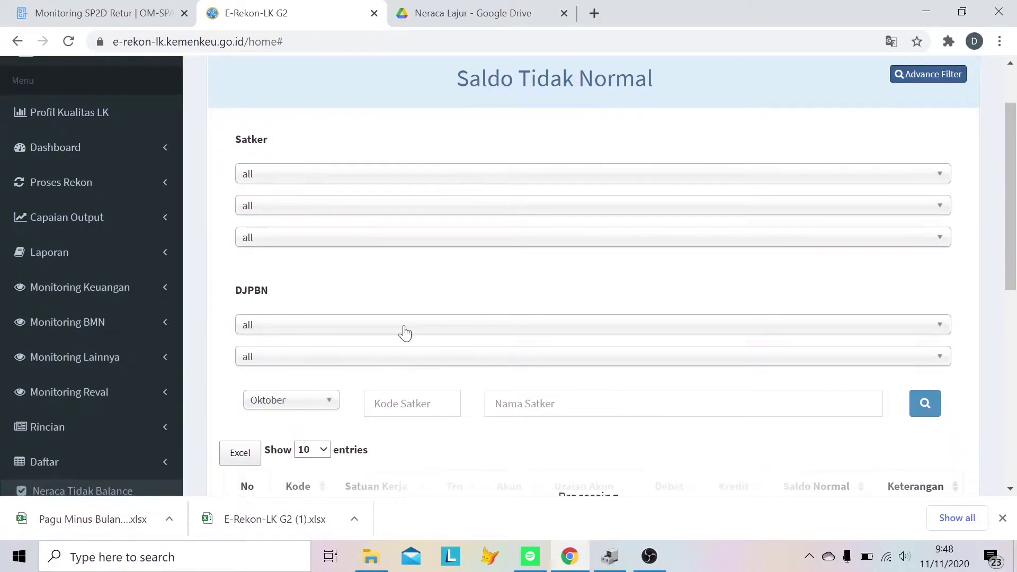
left_click(406, 326)
left_click(394, 390)
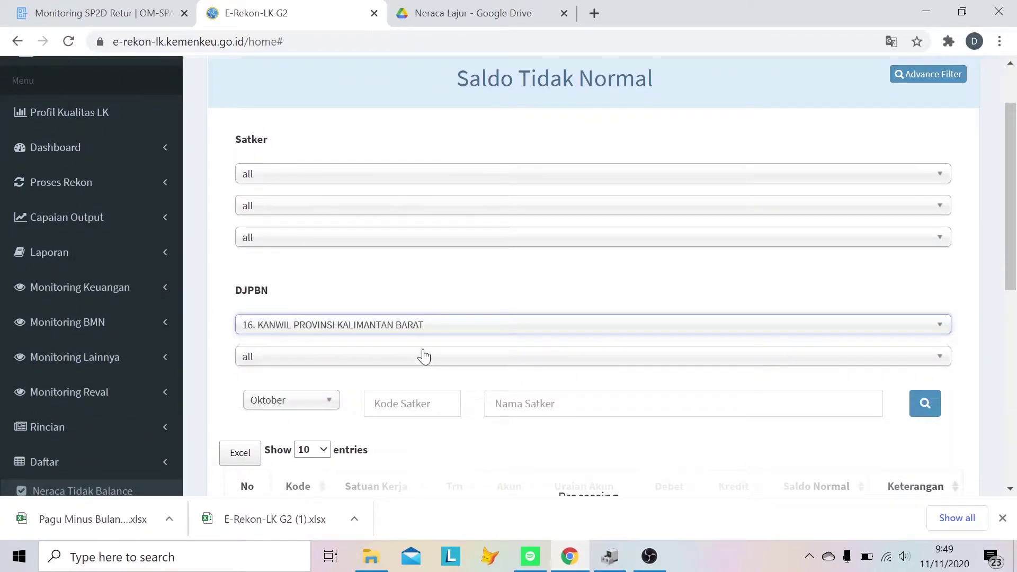
left_click(424, 356)
left_click(383, 429)
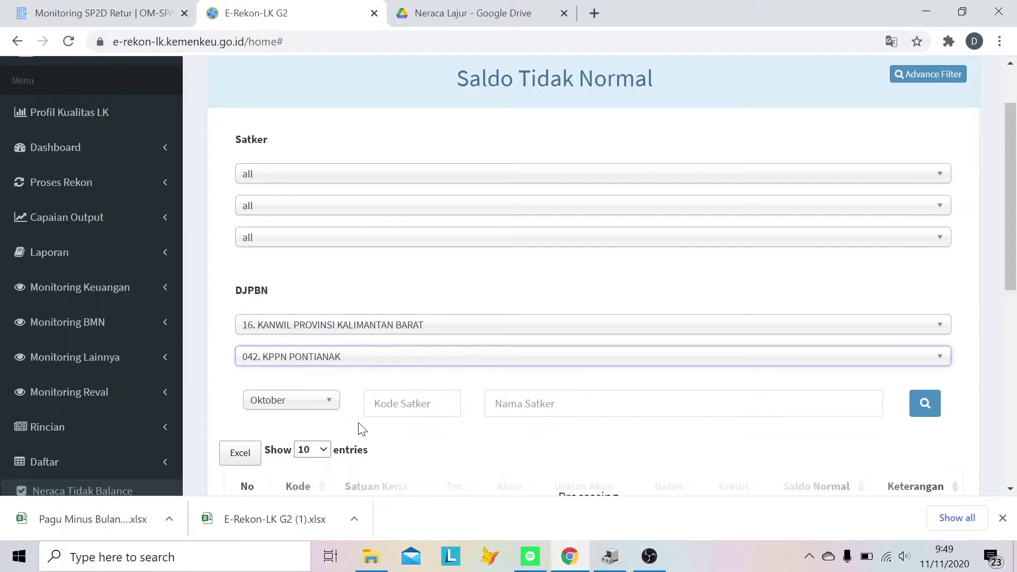
left_click(313, 405)
scroll(318, 424, "down", 3)
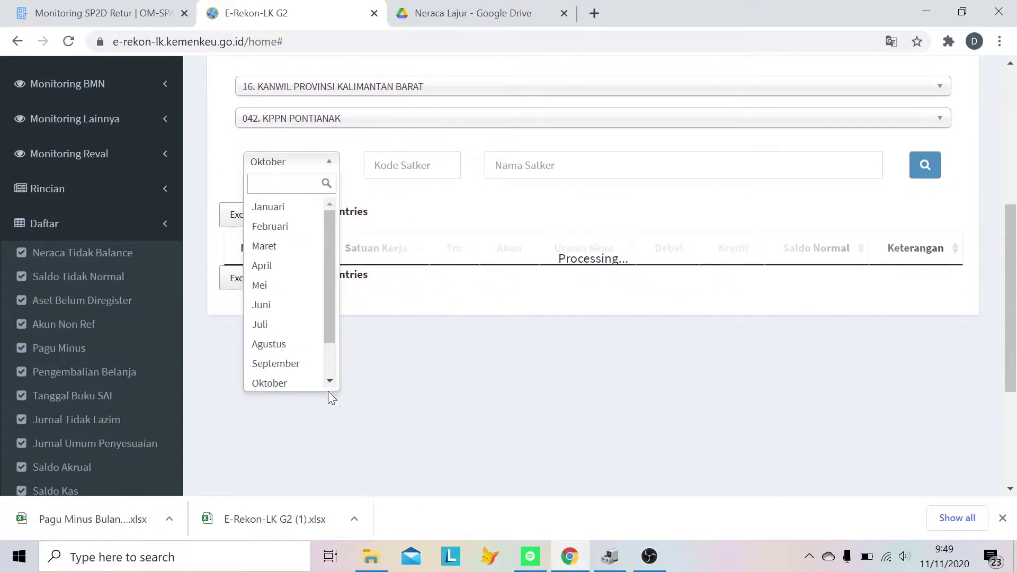
left_click(295, 363)
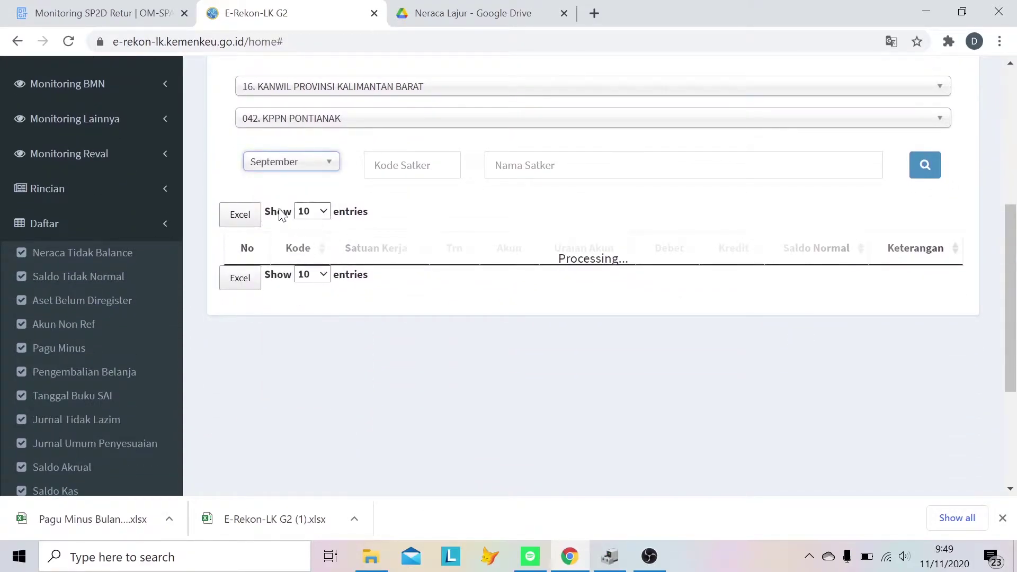
- Show all entries, reload, and export the Saldo Tidak Normal table to Excel
left_click(312, 212)
left_click(313, 289)
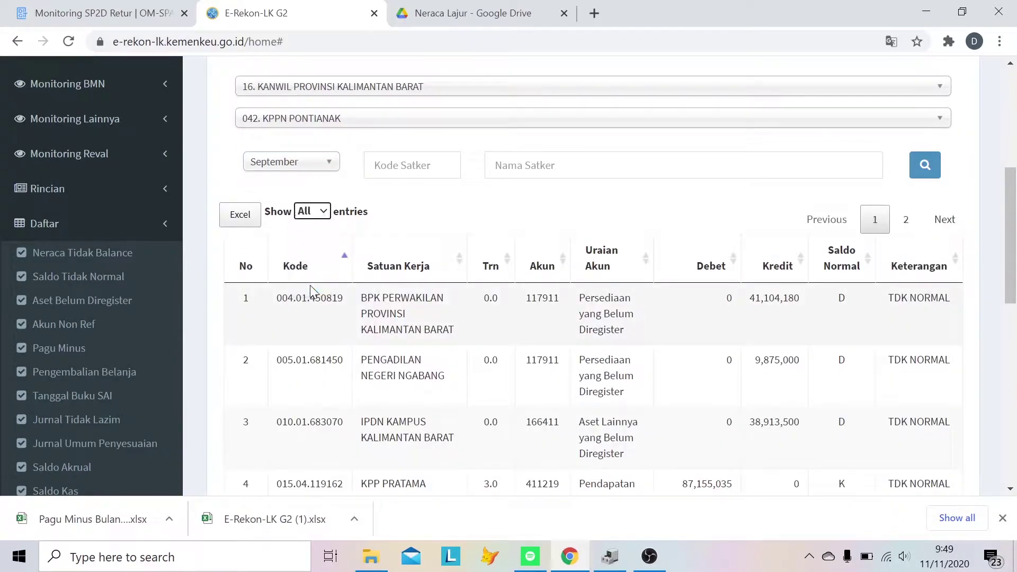
left_click(936, 173)
scroll(647, 294, "down", 1)
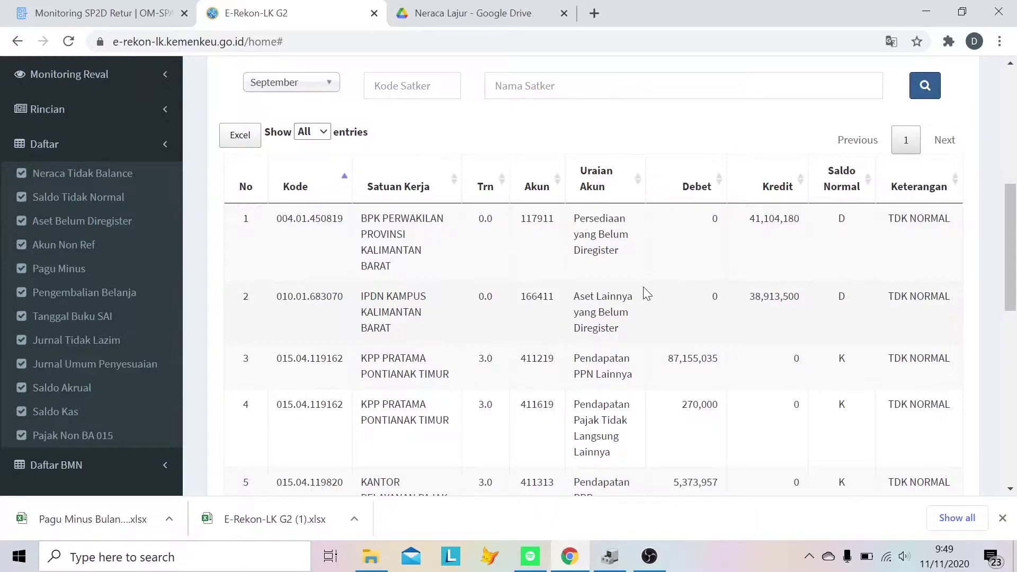
left_click(244, 139)
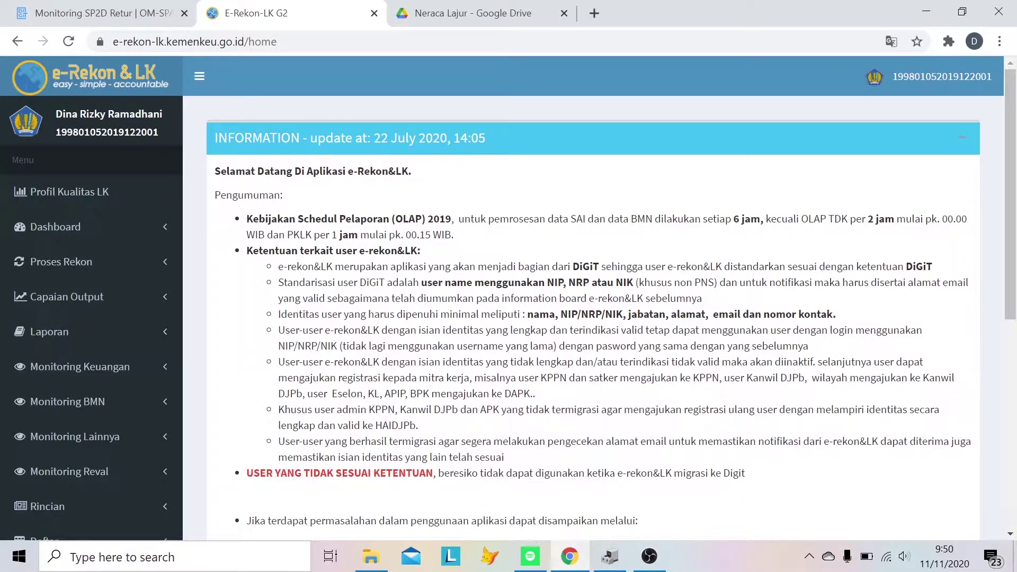
- Open Transaksi Dalam Konfirmasi and filter to Kanwil Kalimantan Barat, KPPN Pontianak
left_click(80, 367)
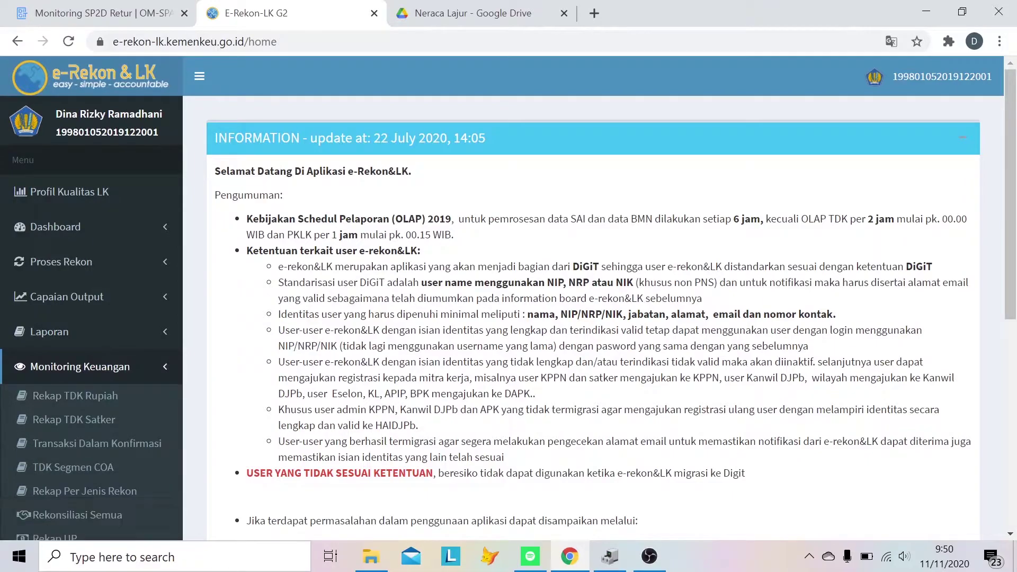
left_click(114, 445)
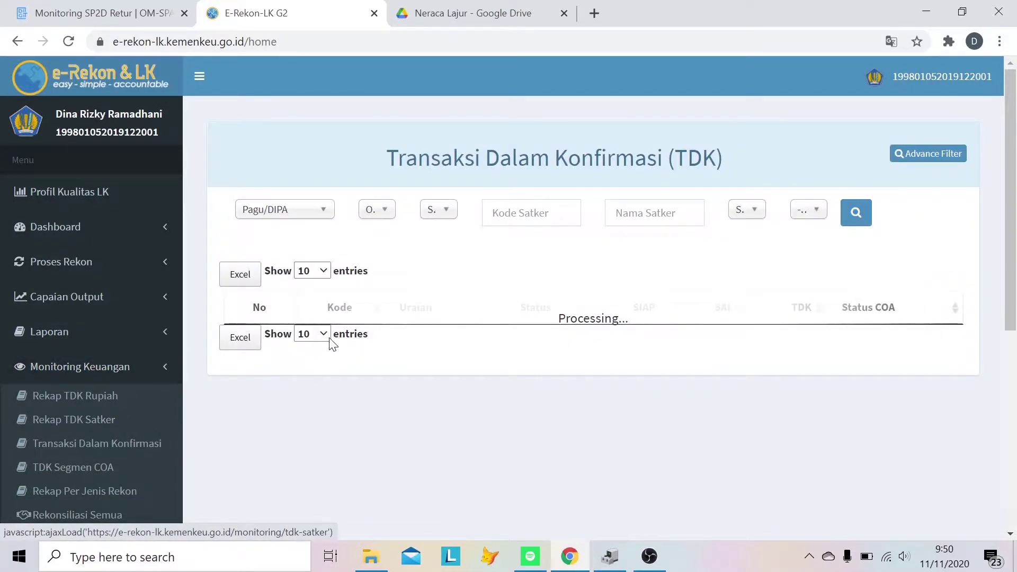
left_click(899, 153)
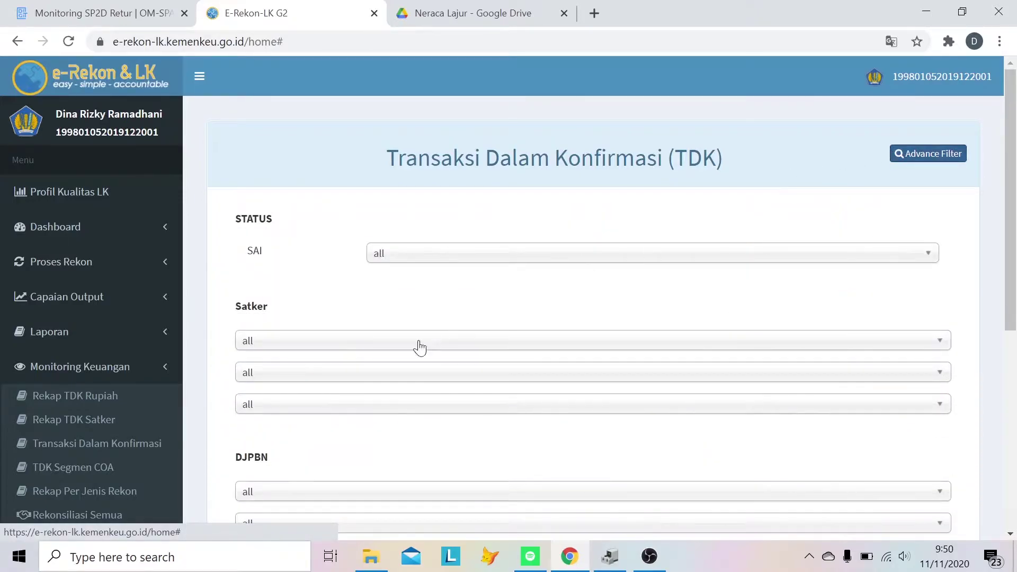
scroll(392, 363, "down", 4)
left_click(364, 253)
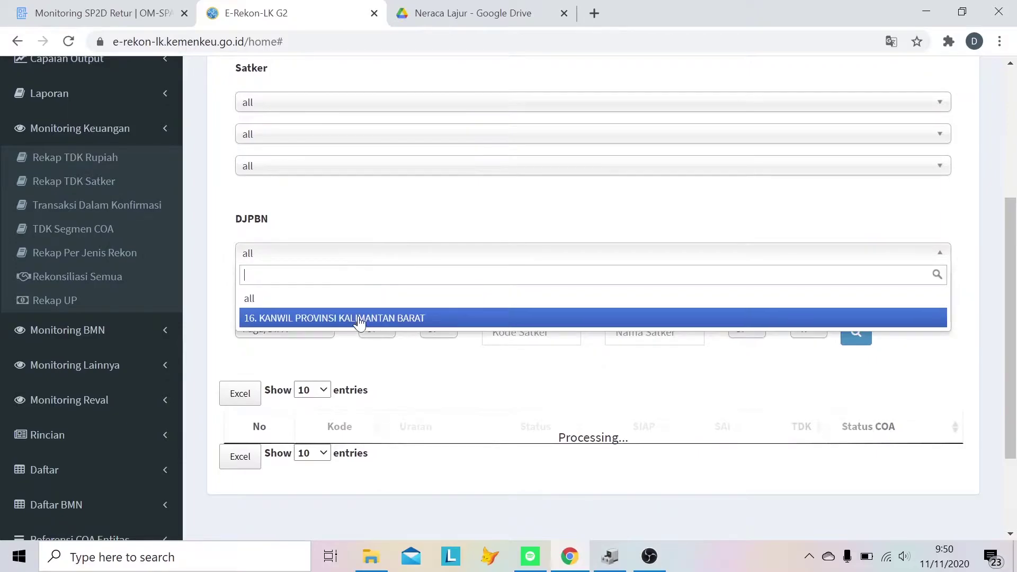
left_click(356, 317)
left_click(363, 286)
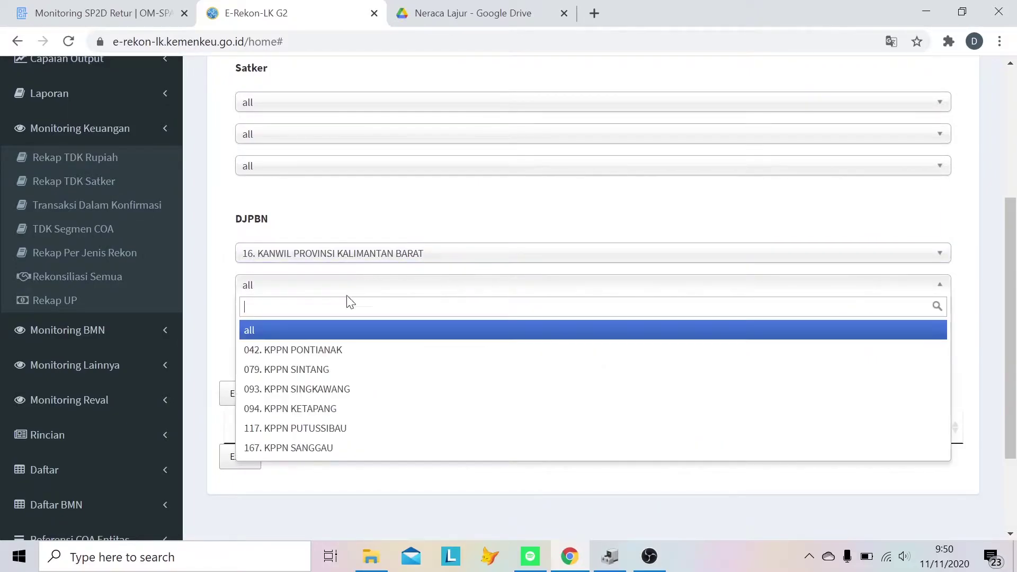
left_click(335, 354)
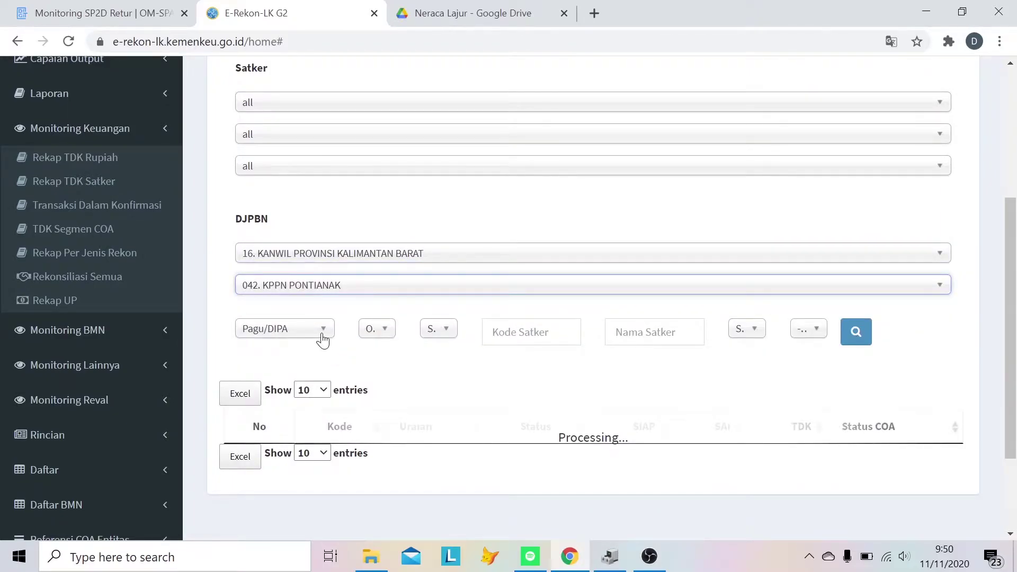
- Set the filters to Pendapatan, September, and DIPA Tidak Aktif
left_click(322, 335)
scroll(297, 466, "down", 2)
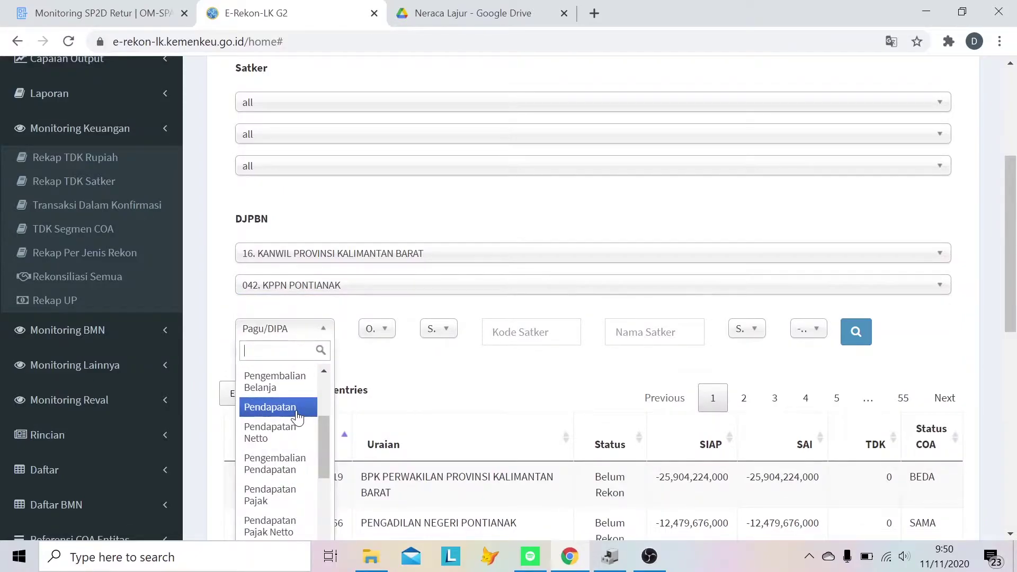
left_click(298, 417)
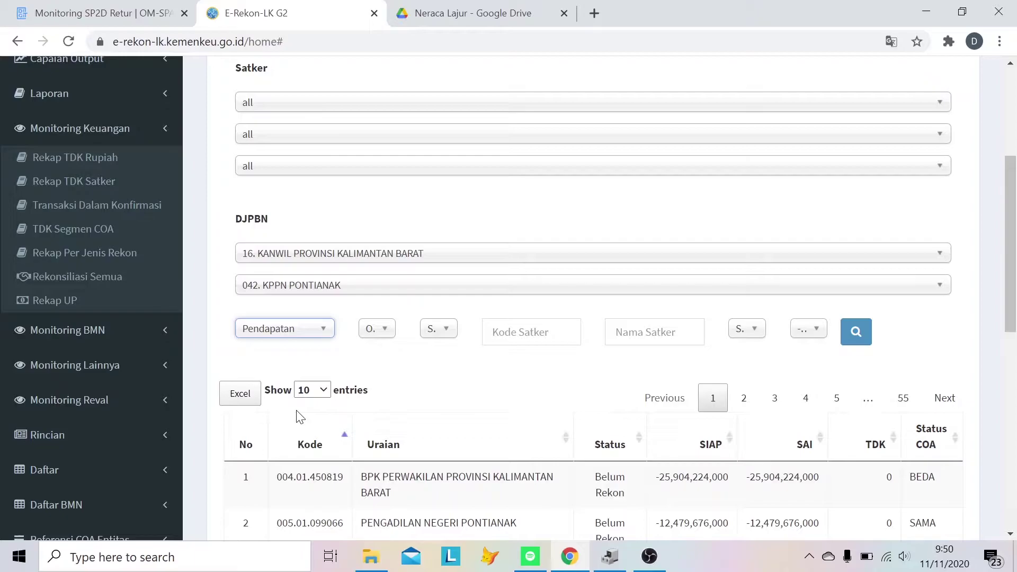
left_click(390, 333)
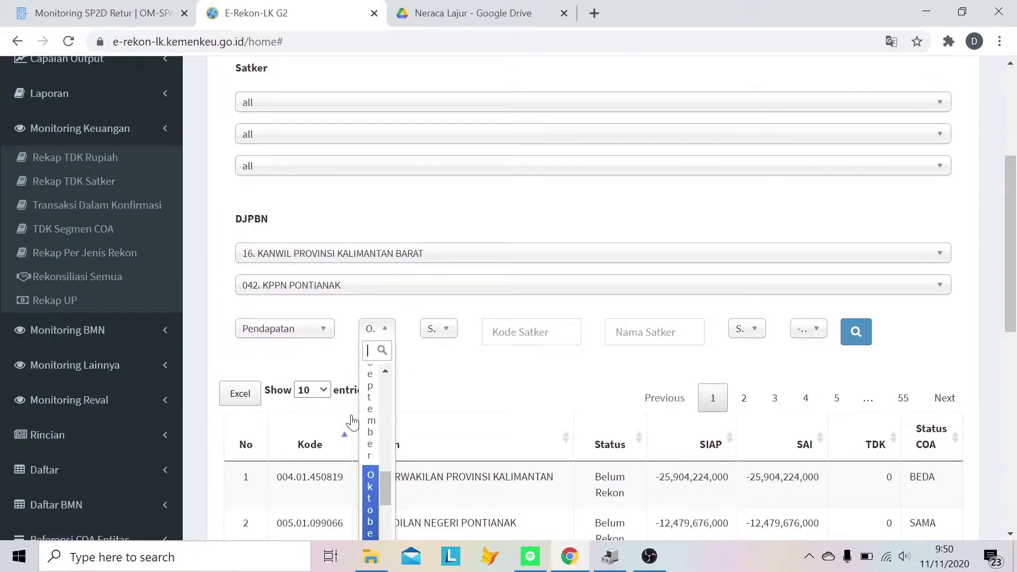
left_click(370, 424)
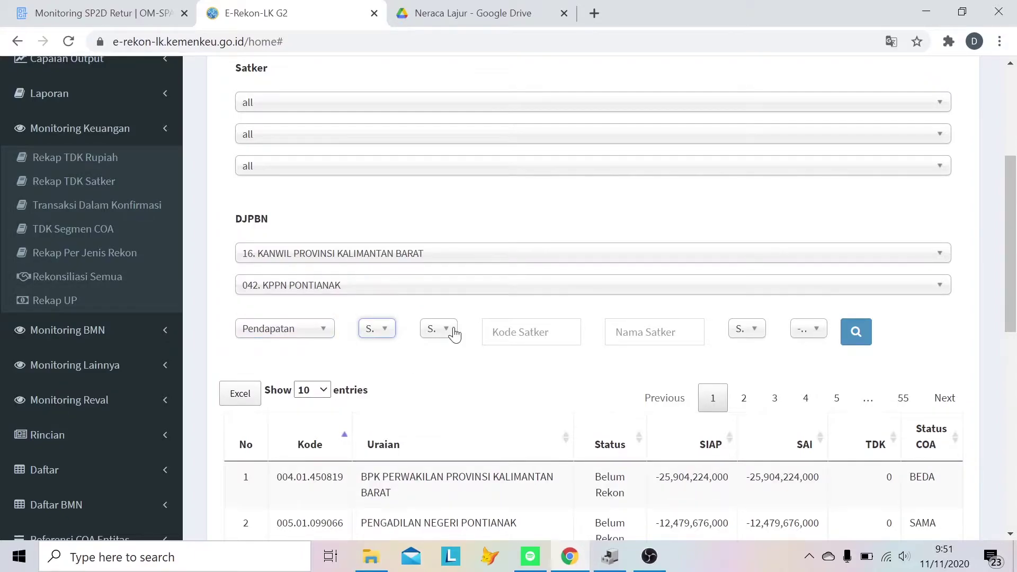
left_click(454, 333)
scroll(420, 400, "down", 3)
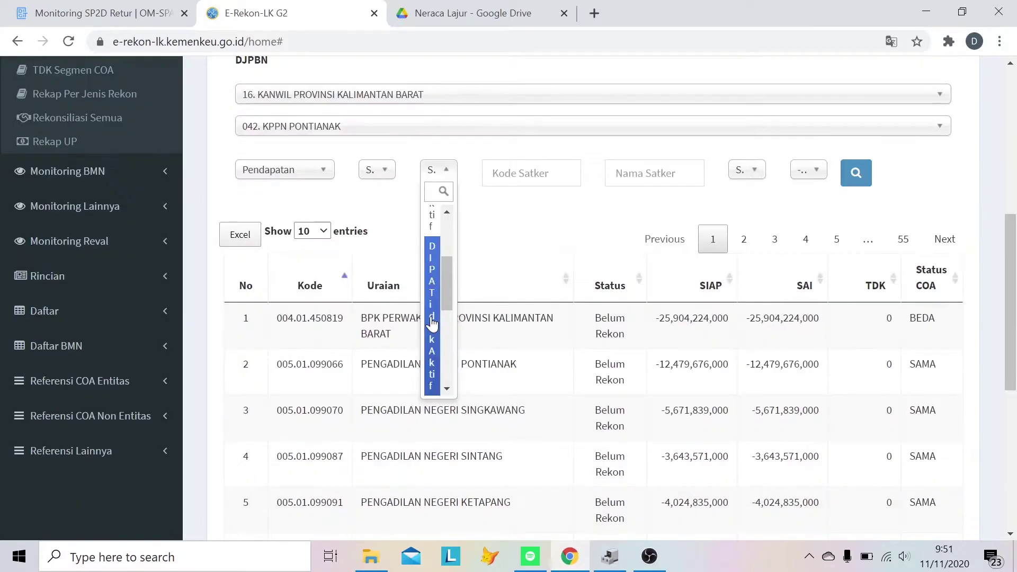
left_click(433, 323)
- Show all entries, run the search, and export the table to Excel
left_click(312, 232)
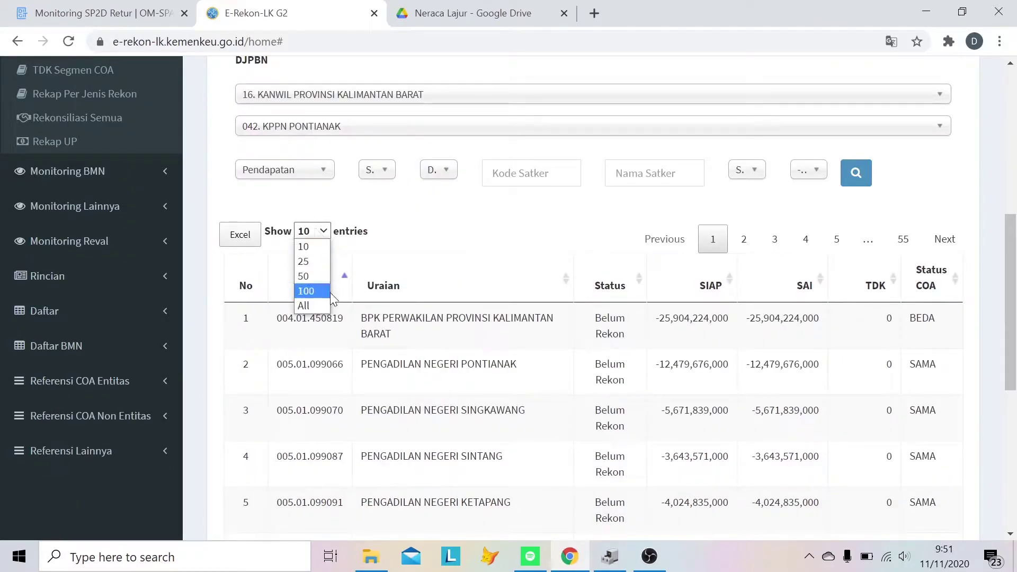
left_click(302, 302)
left_click(861, 178)
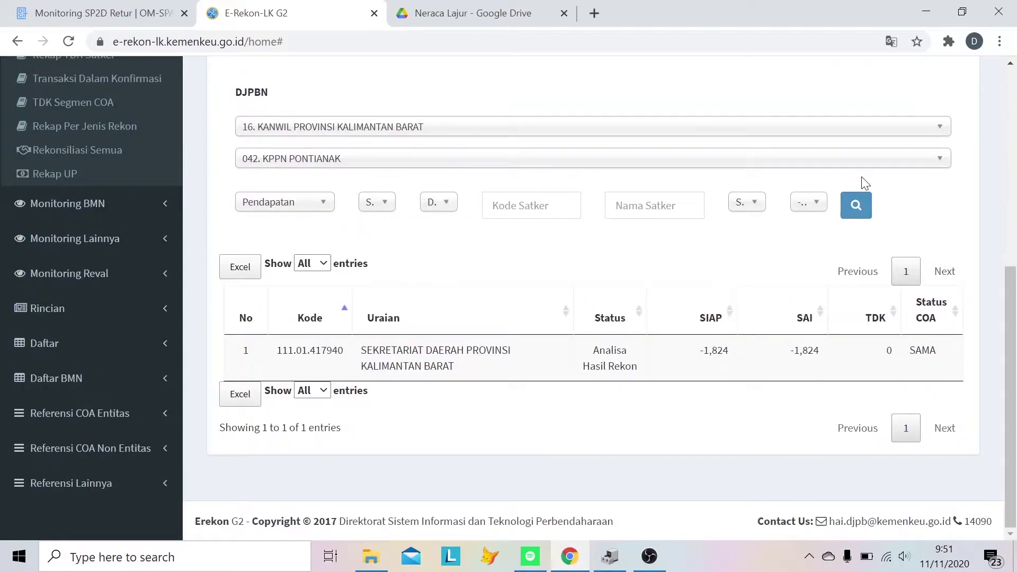
left_click(856, 207)
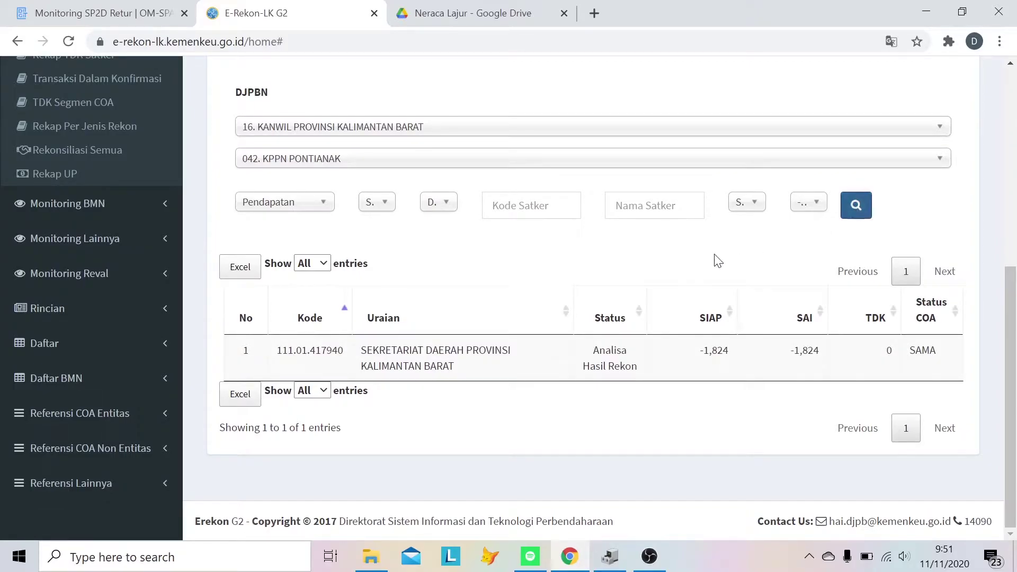
left_click(253, 274)
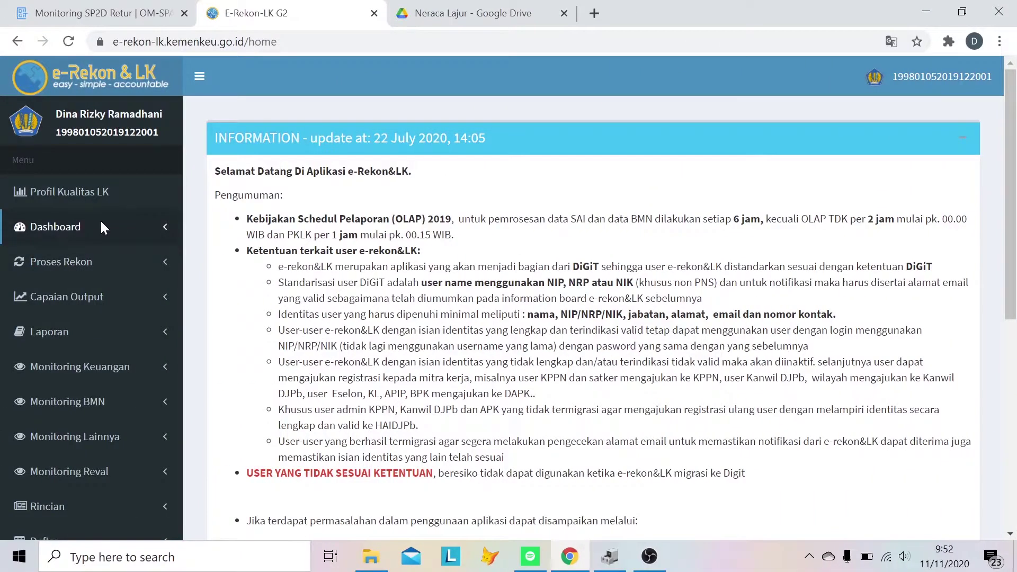
- Open Aset Belum Diregister and filter to Kanwil Kalimantan Barat, KPPN Pontianak
scroll(100, 220, "down", 5)
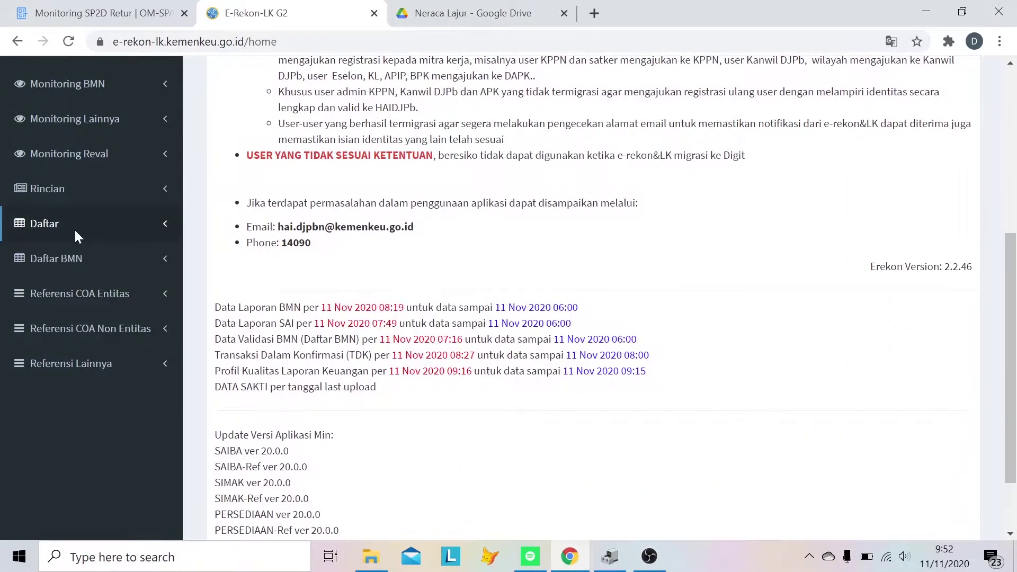
left_click(74, 228)
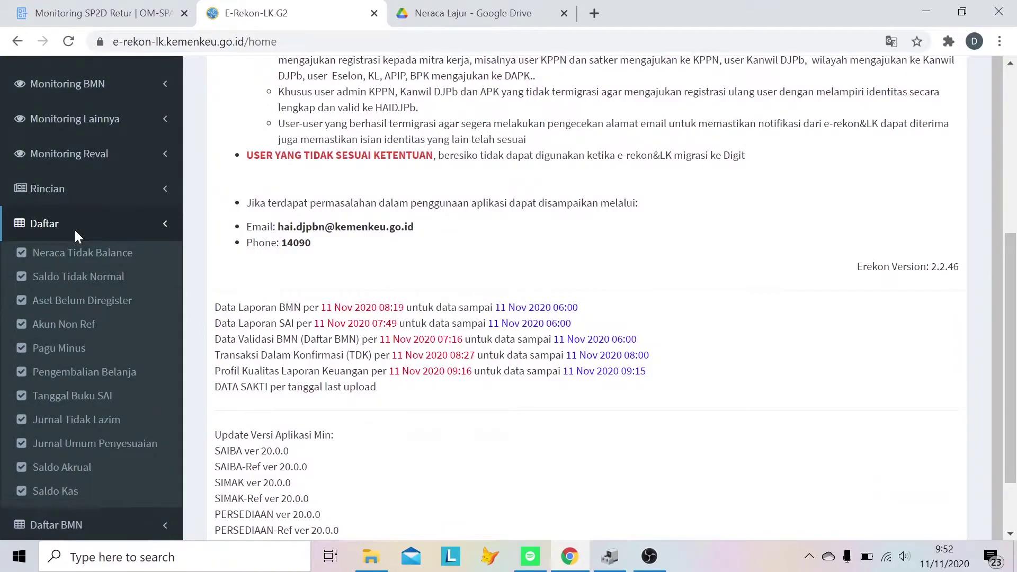
left_click(102, 310)
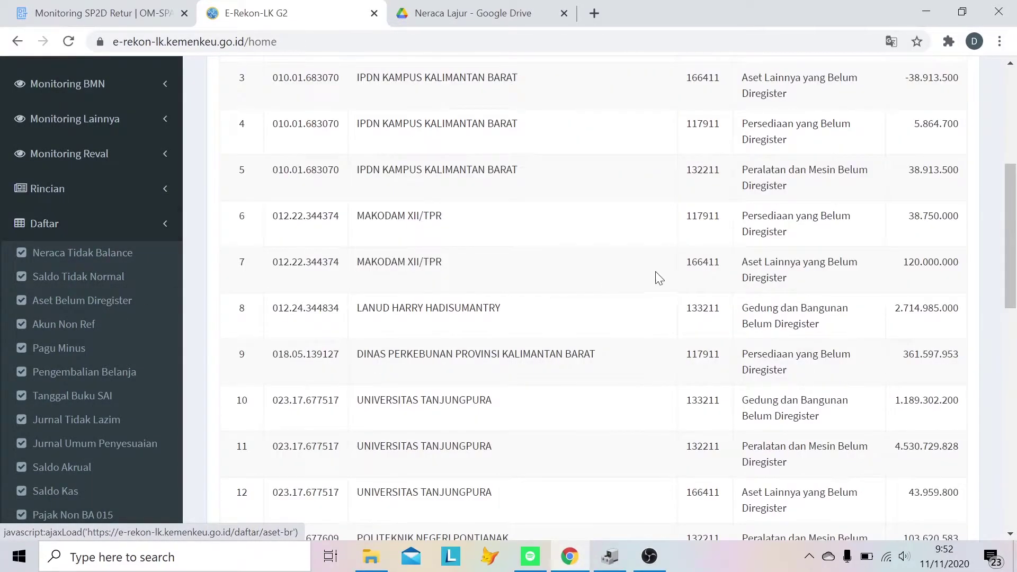
scroll(700, 254, "up", 7)
left_click(919, 145)
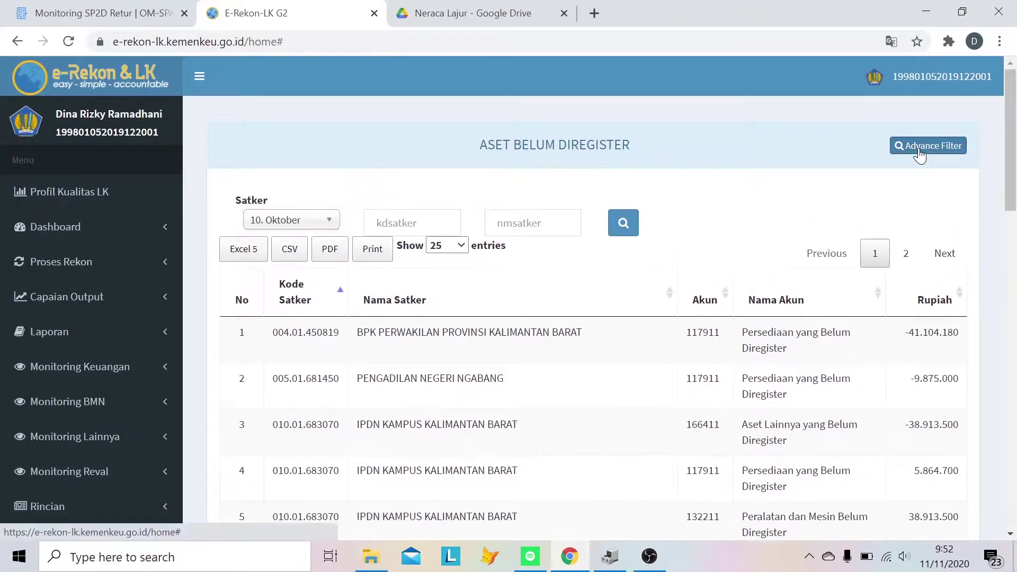
left_click(470, 390)
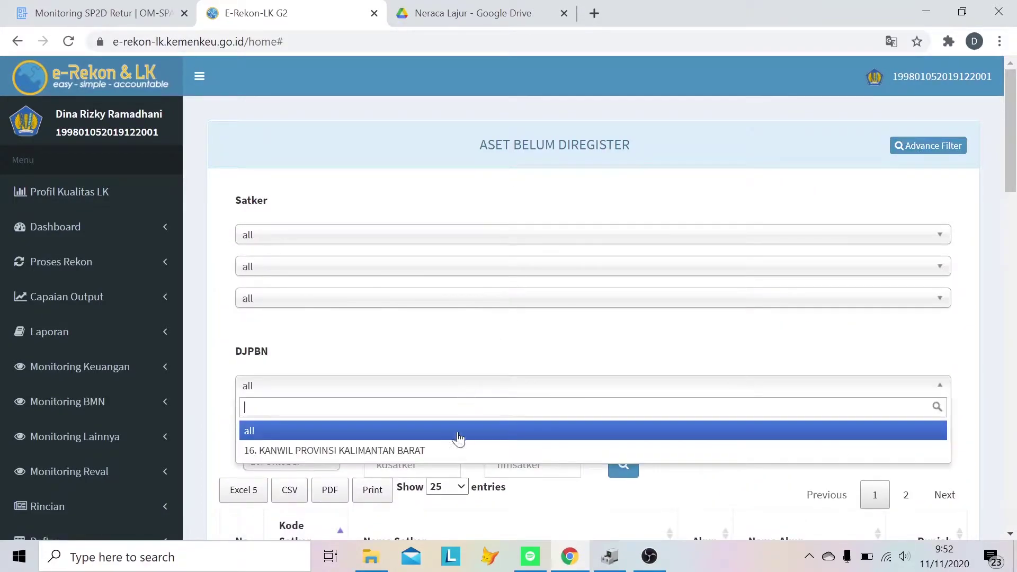
left_click(464, 451)
left_click(468, 420)
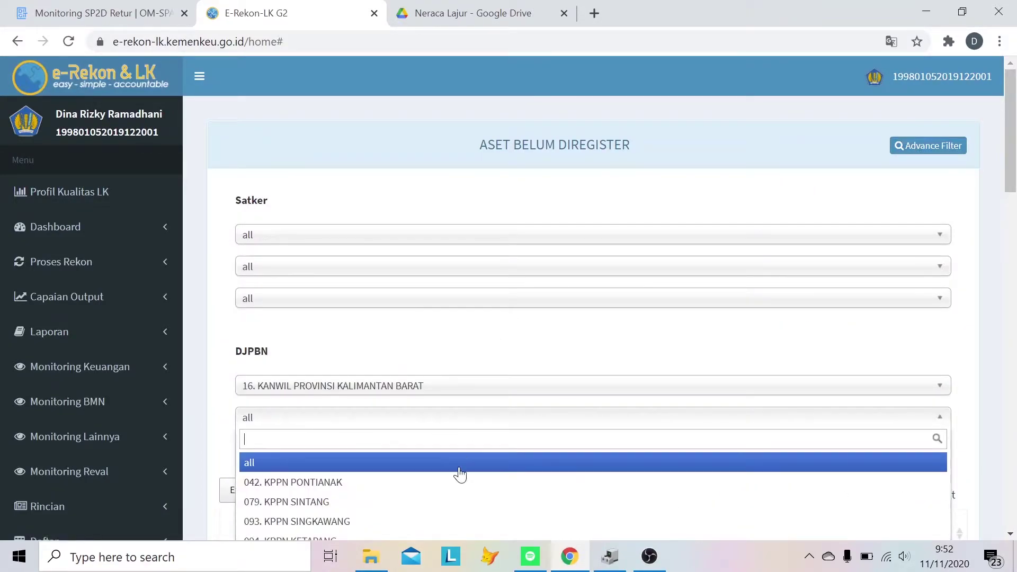
left_click(459, 486)
- Set the month to 11. November, search, and export the asset list to Excel
scroll(459, 487, "down", 5)
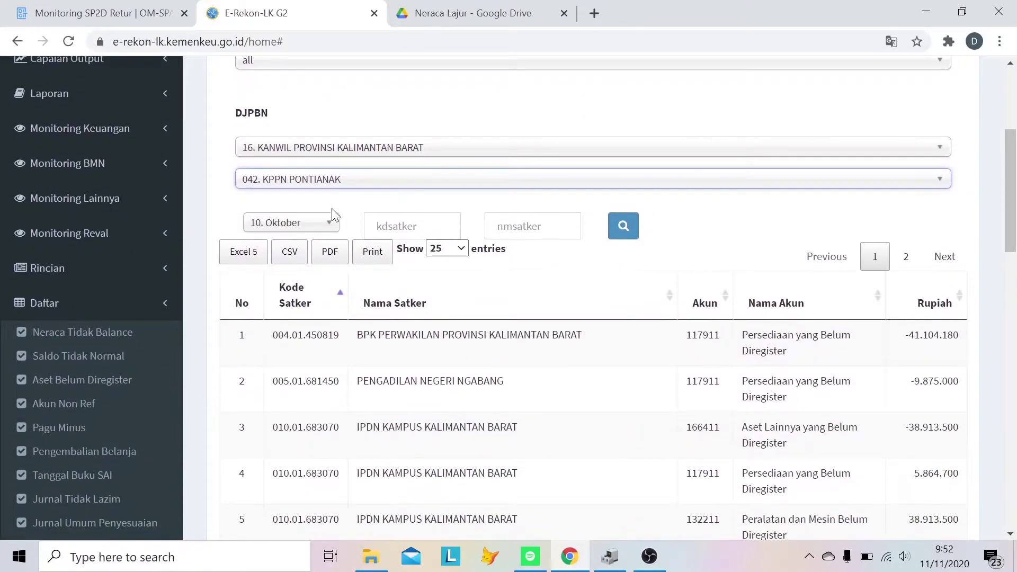
left_click(329, 223)
key("Down")
key("Return")
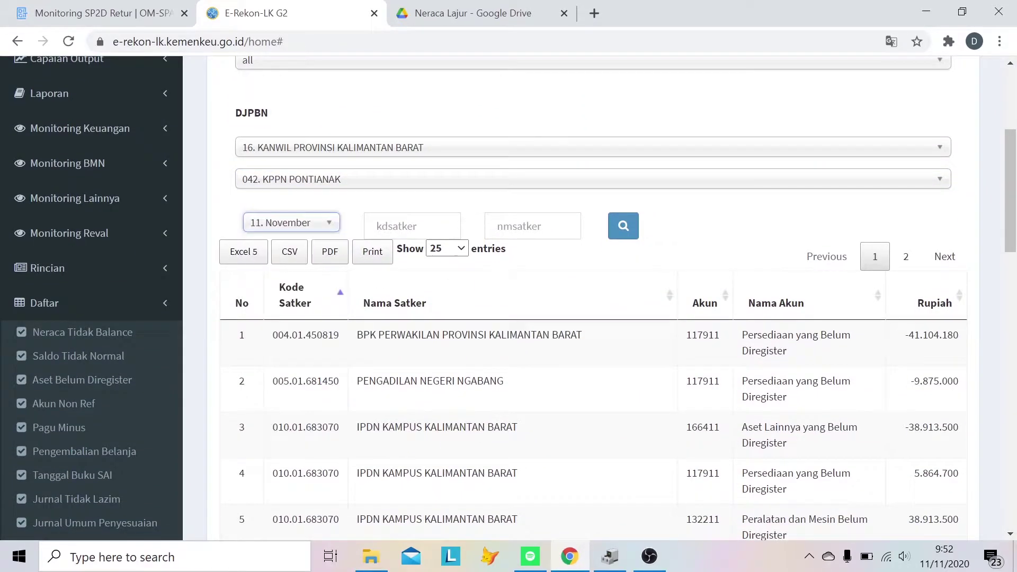
left_click(627, 232)
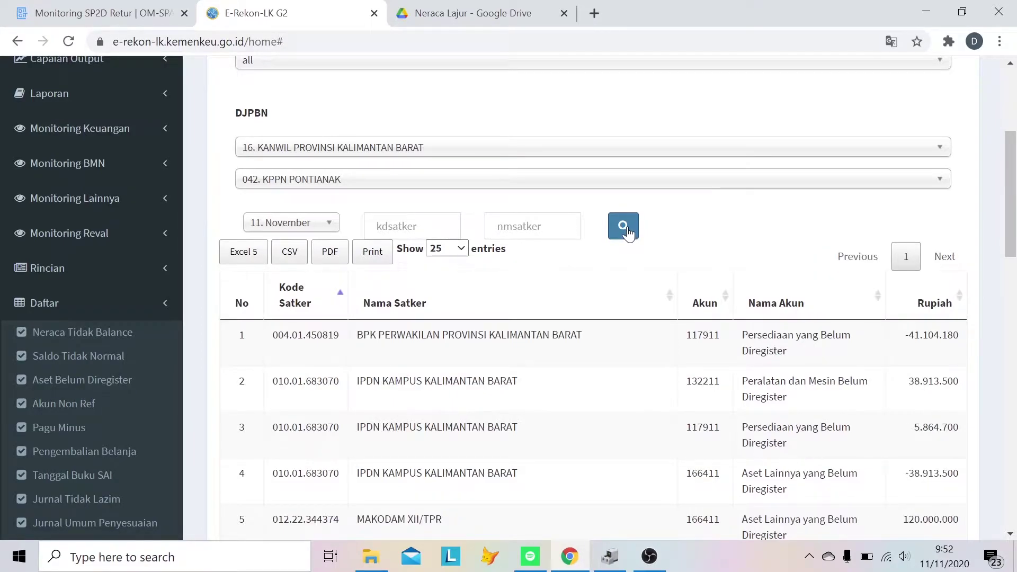
left_click(239, 252)
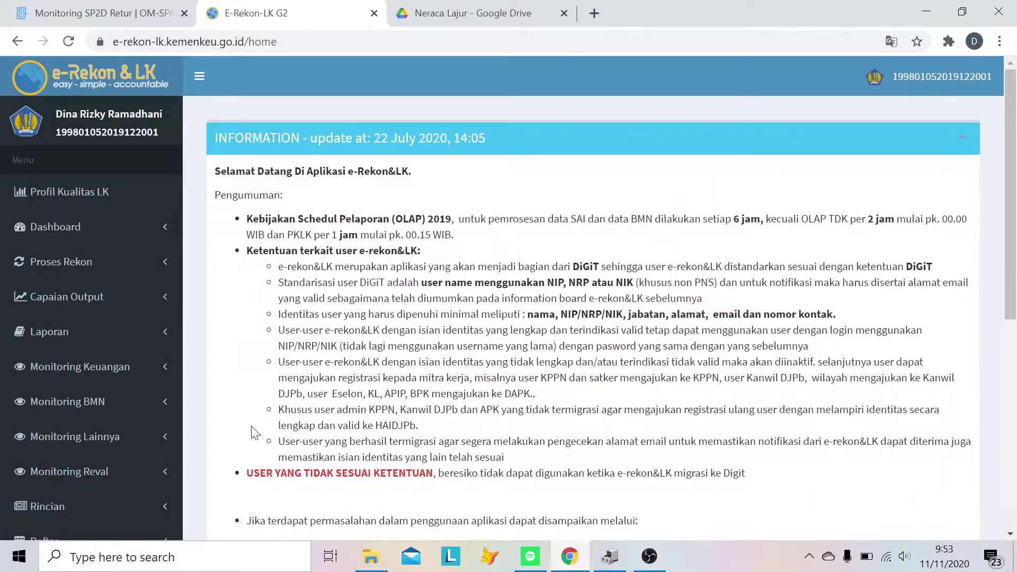
left_click(80, 367)
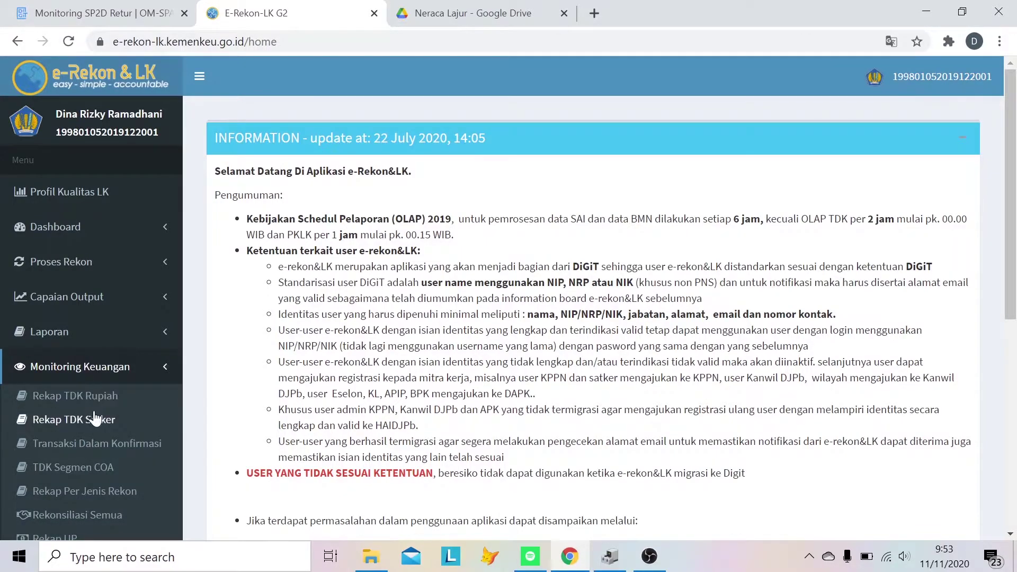
- Open Transaksi Dalam Konfirmasi filtered to 16. KANWIL KALIMANTAN BARAT, 042. KPPN PONTIANAK
left_click(106, 444)
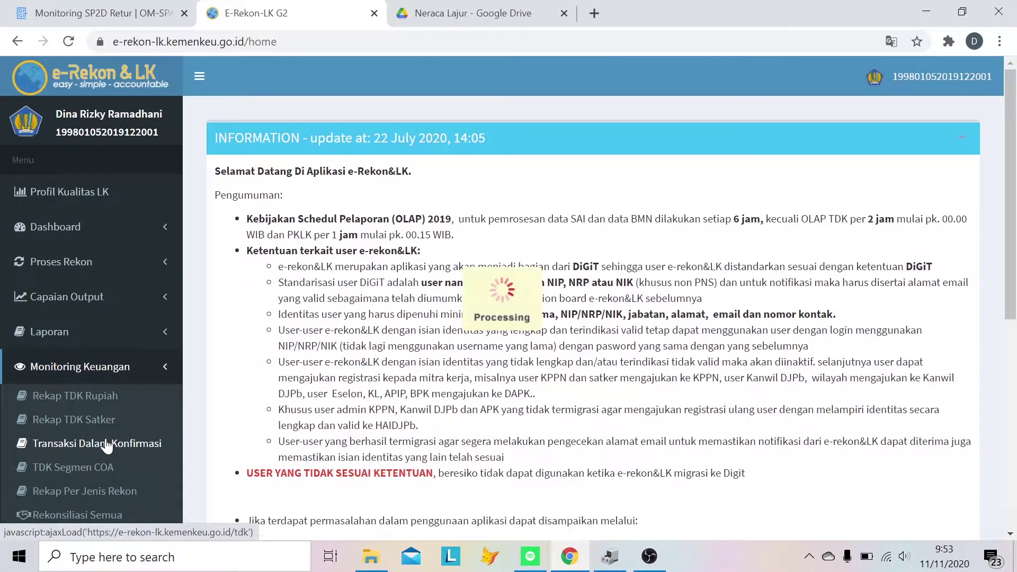
left_click(952, 153)
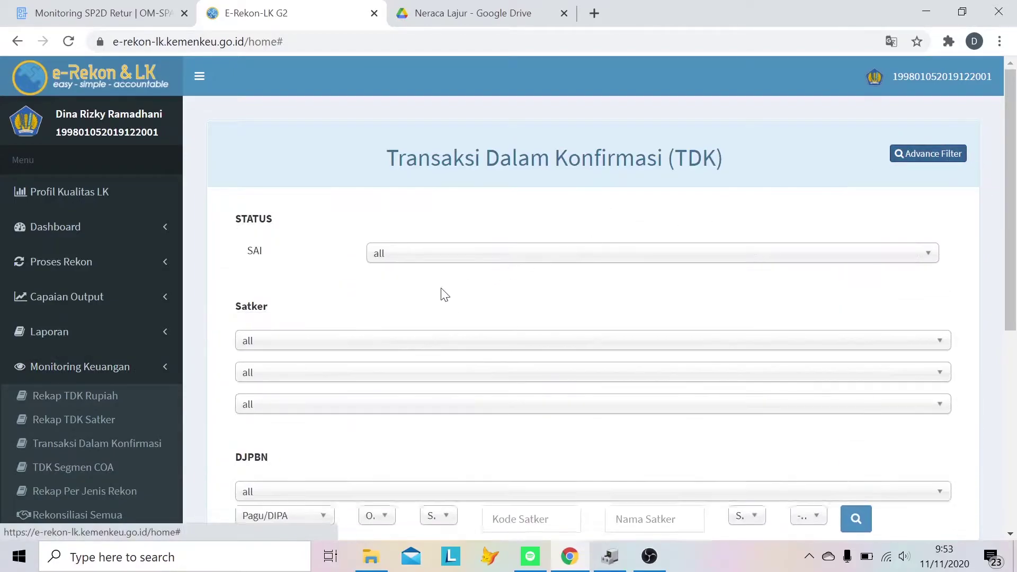
scroll(325, 422, "down", 3)
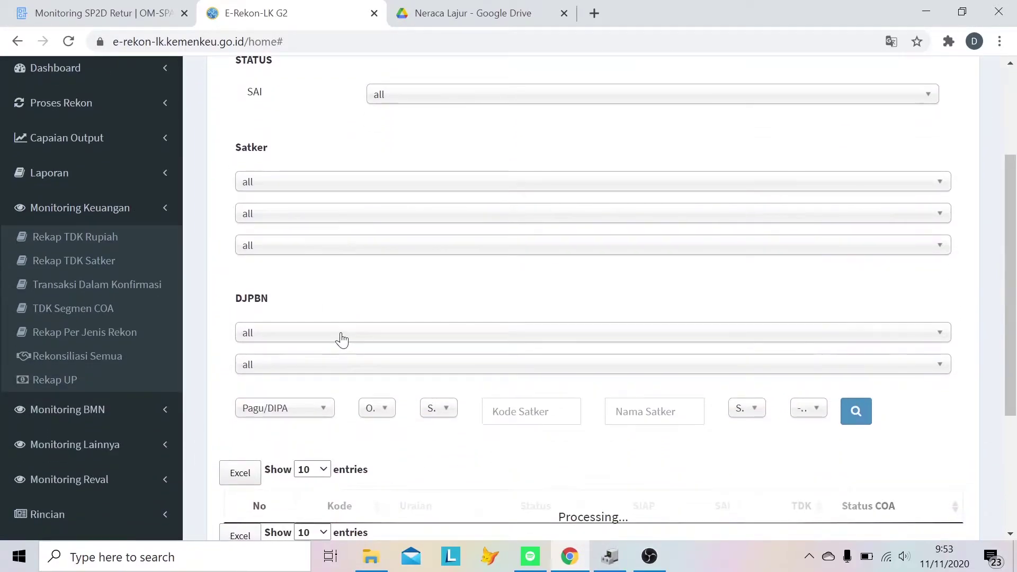
left_click(342, 339)
left_click(355, 397)
left_click(369, 366)
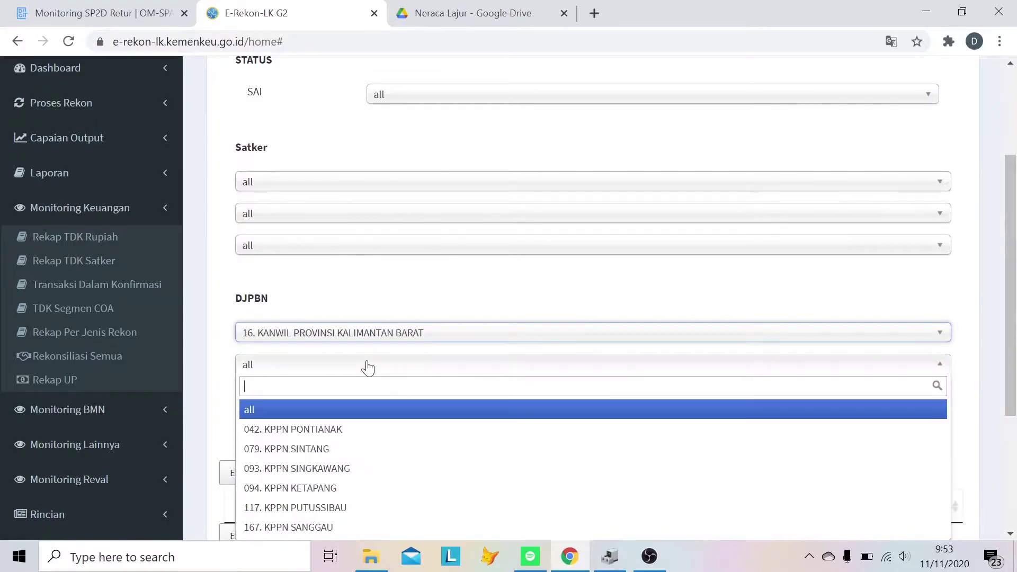
left_click(336, 428)
- Set the account category to Belanja and the month to September
left_click(315, 418)
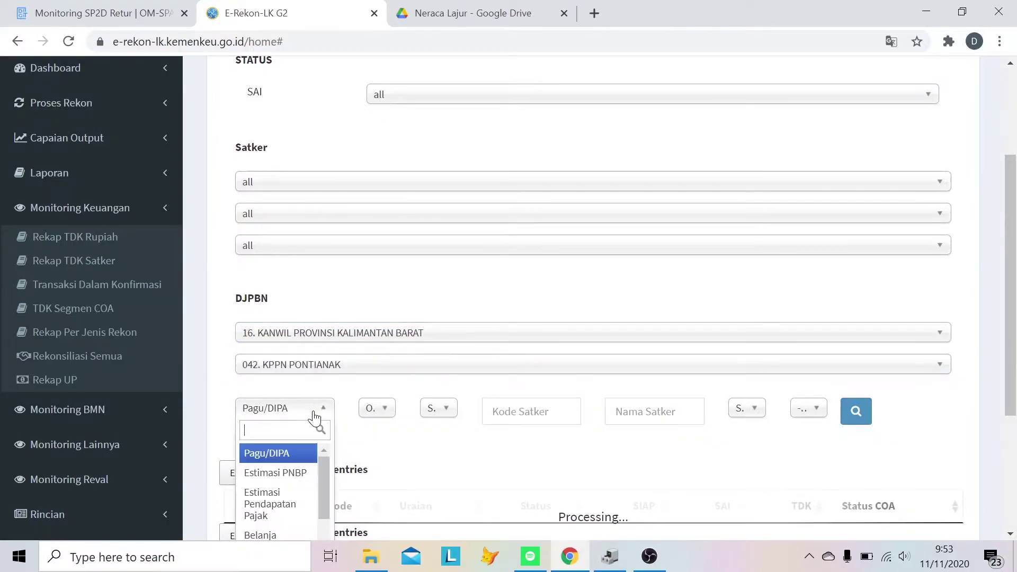
scroll(281, 530, "down", 2)
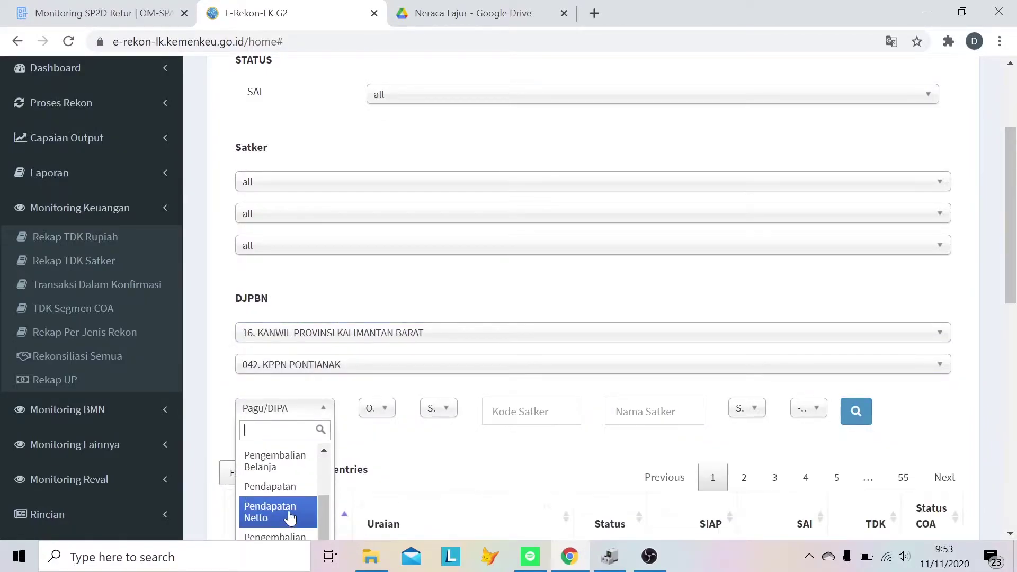
scroll(291, 503, "up", 3)
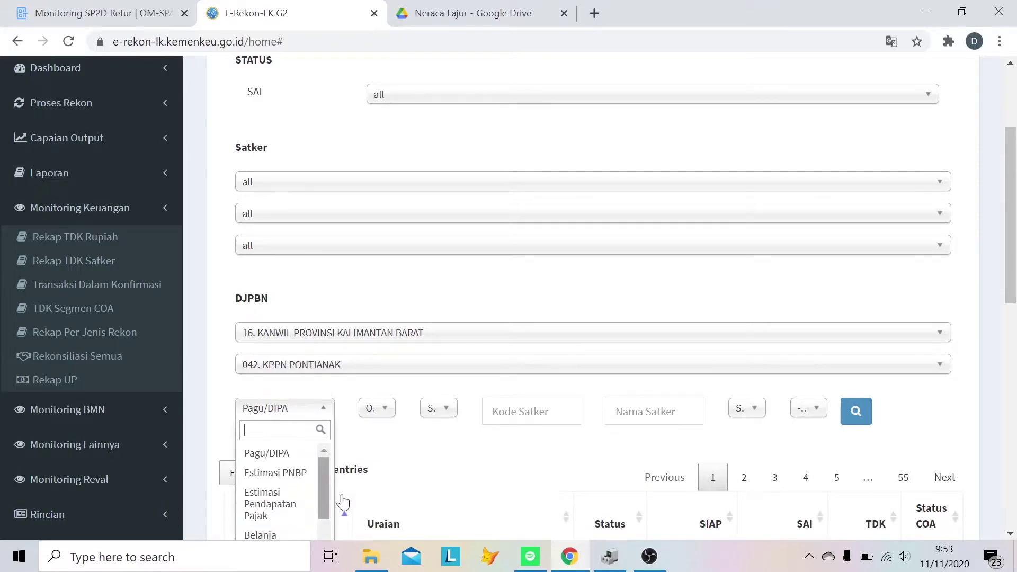
scroll(335, 498, "down", 3)
left_click(306, 377)
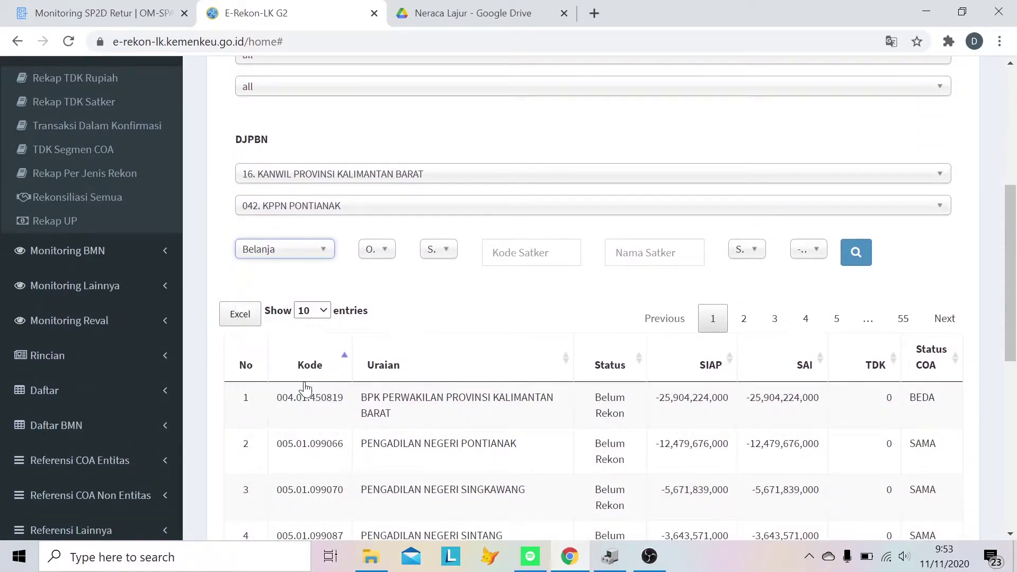
left_click(377, 249)
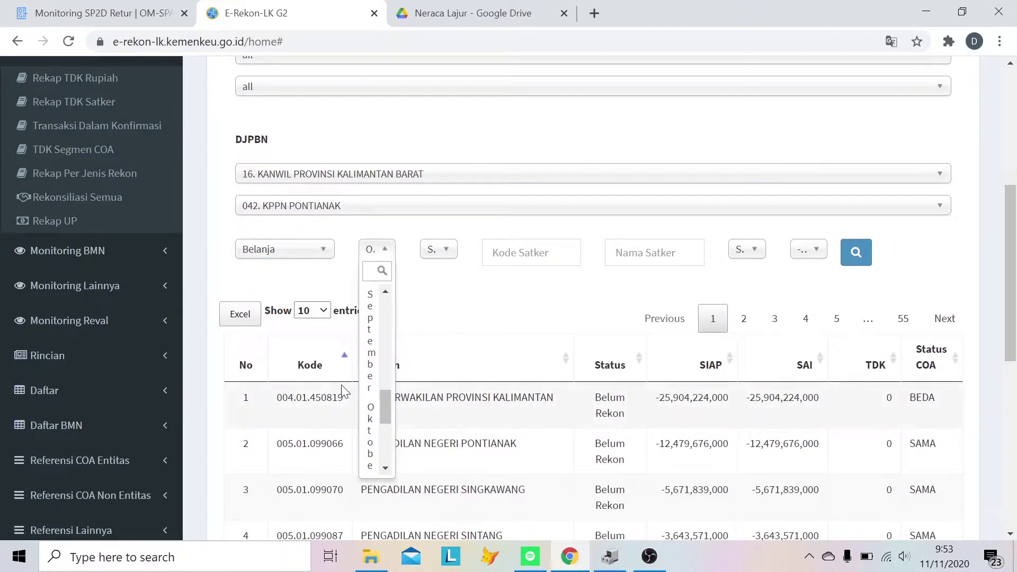
left_click(366, 362)
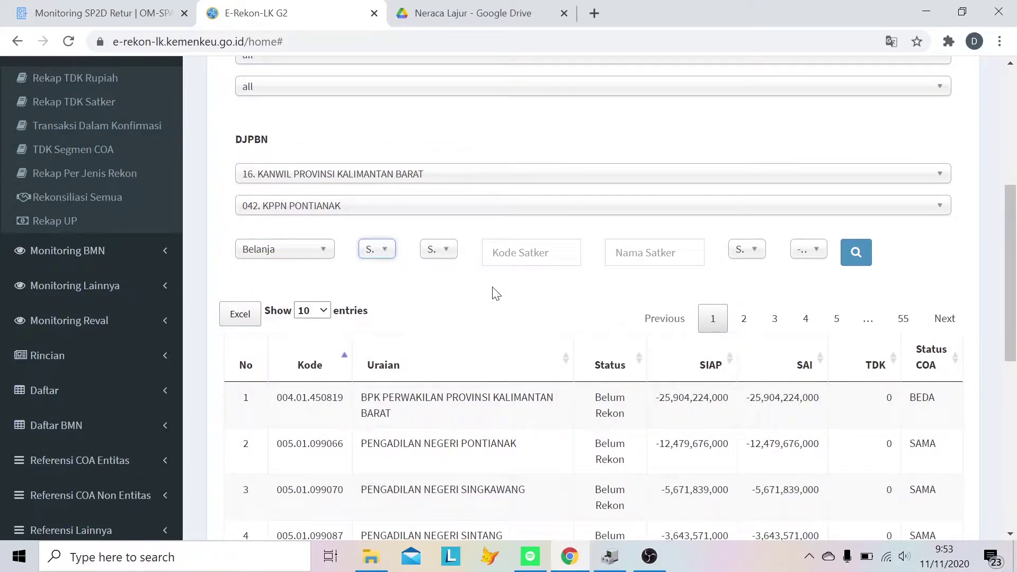
- Show all entries, run the search, and export the Belanja table to Excel
left_click(312, 311)
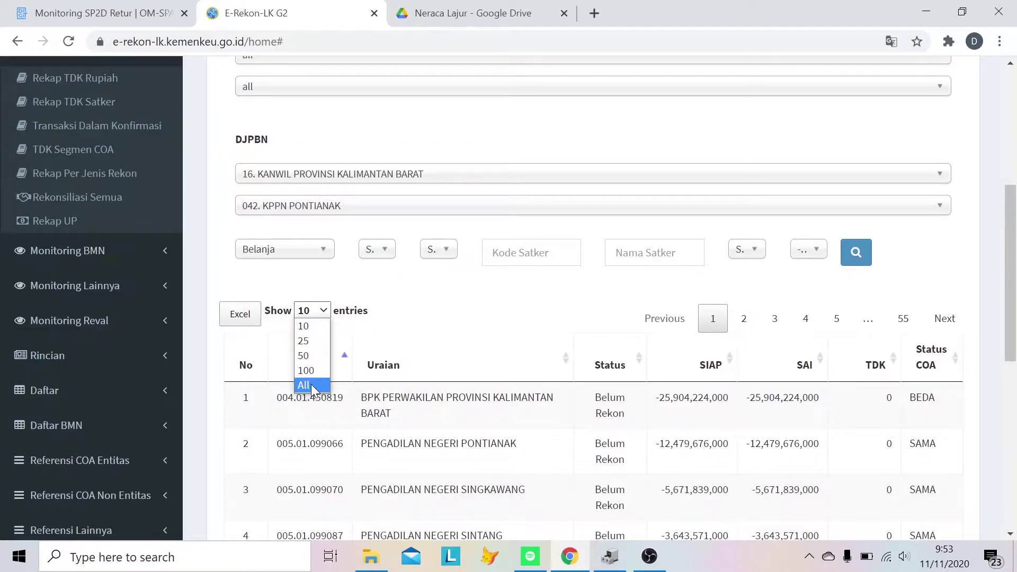
left_click(306, 384)
left_click(863, 258)
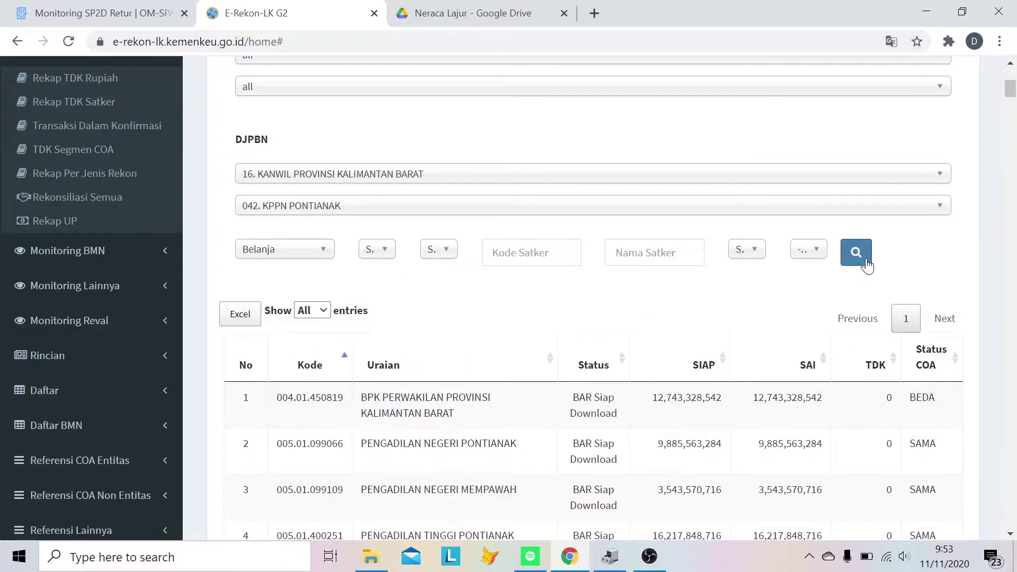
left_click(234, 317)
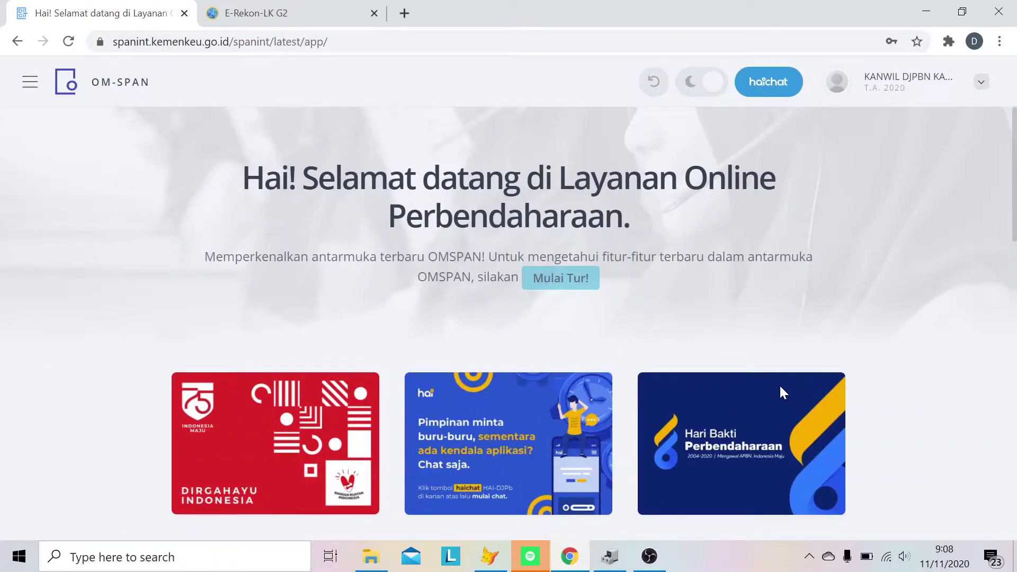
- Search the OM-SPAN menu for 'retur' and open Monitoring Retur SP2D
left_click(30, 84)
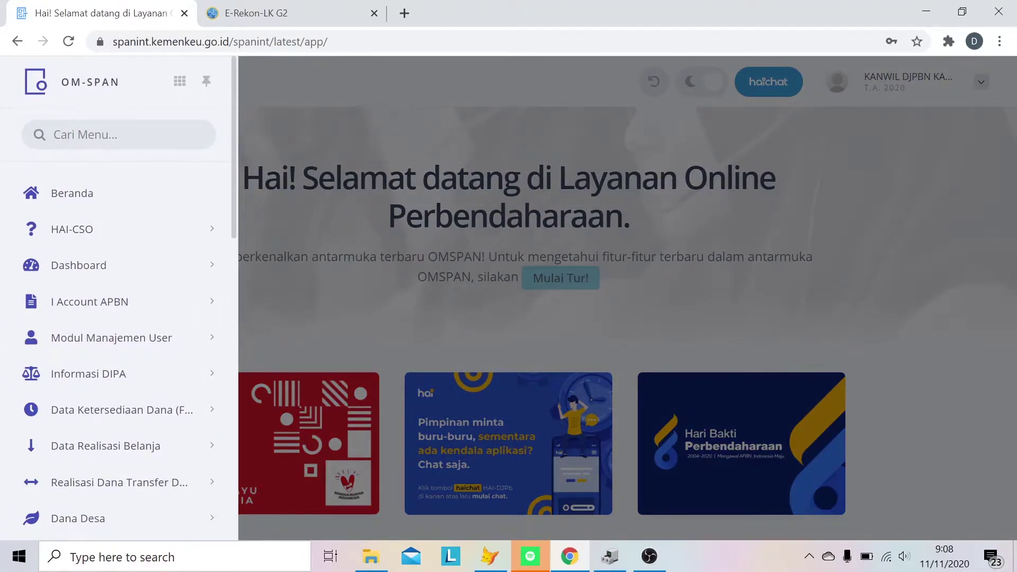
type("retur")
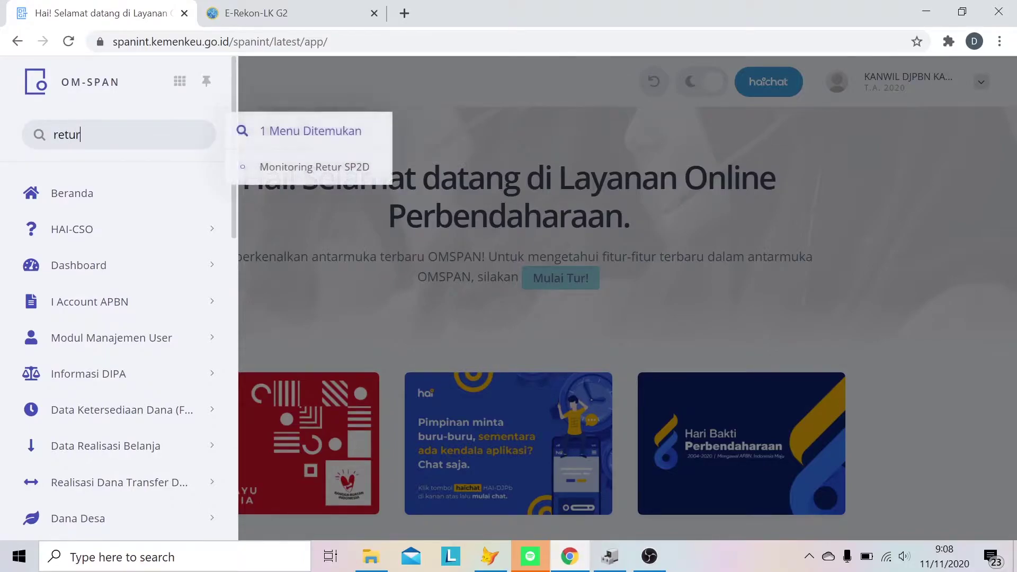
left_click(270, 177)
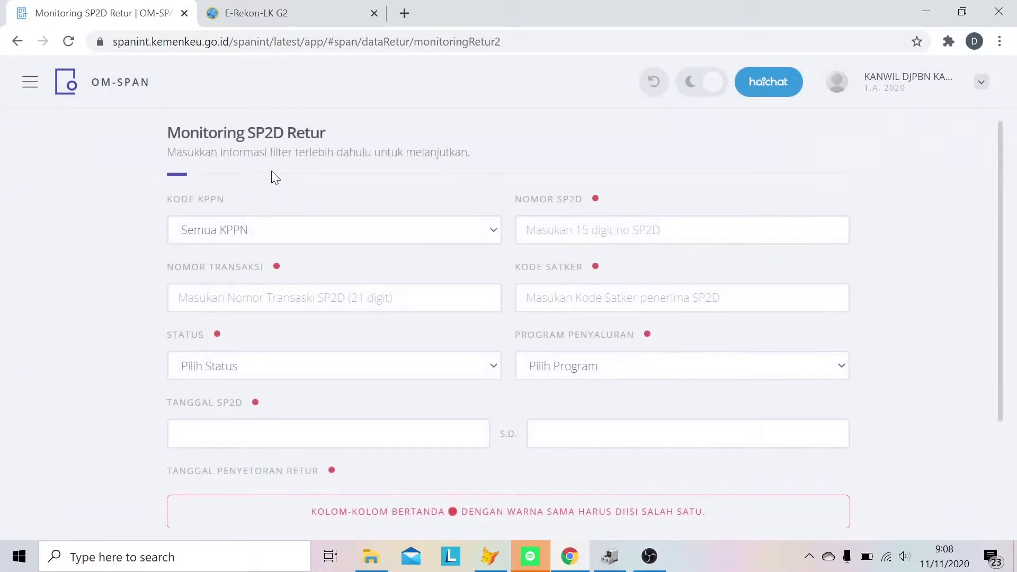
- Set Kode KPPN to 042 | PONTIANAK and Status to Semua
left_click(268, 231)
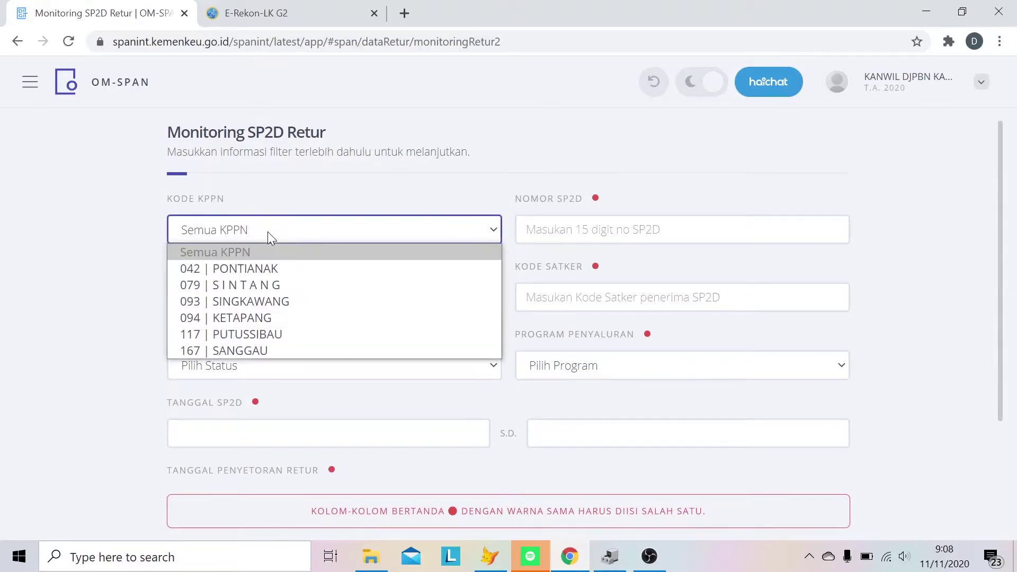
left_click(262, 269)
left_click(379, 366)
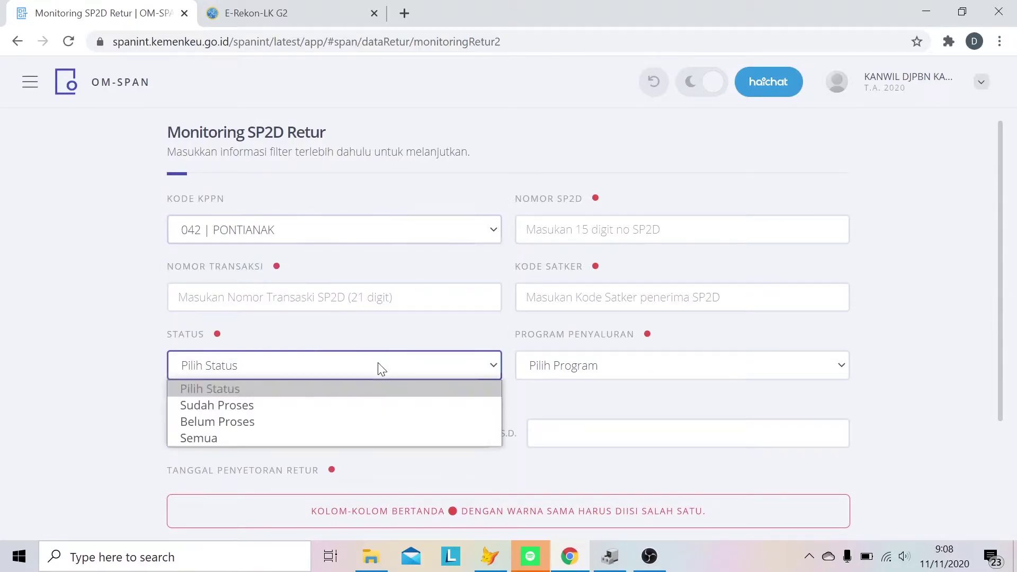
left_click(358, 440)
scroll(409, 276, "down", 3)
scroll(409, 276, "up", 3)
- Set the Tanggal SP2D range from 01-09-2020 to 30-09-2020
left_click(281, 433)
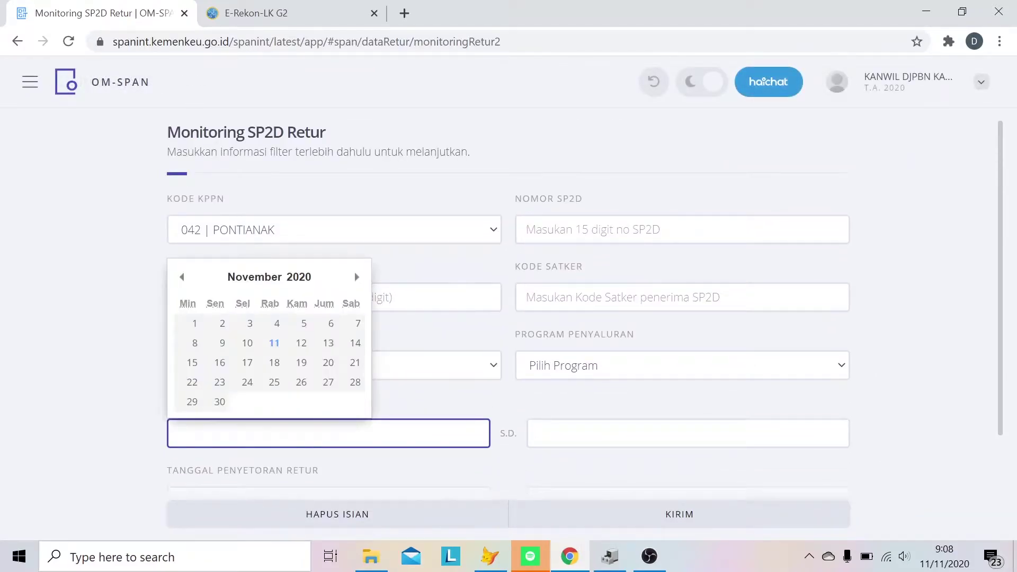
left_click(181, 277)
left_click(182, 277)
left_click(249, 323)
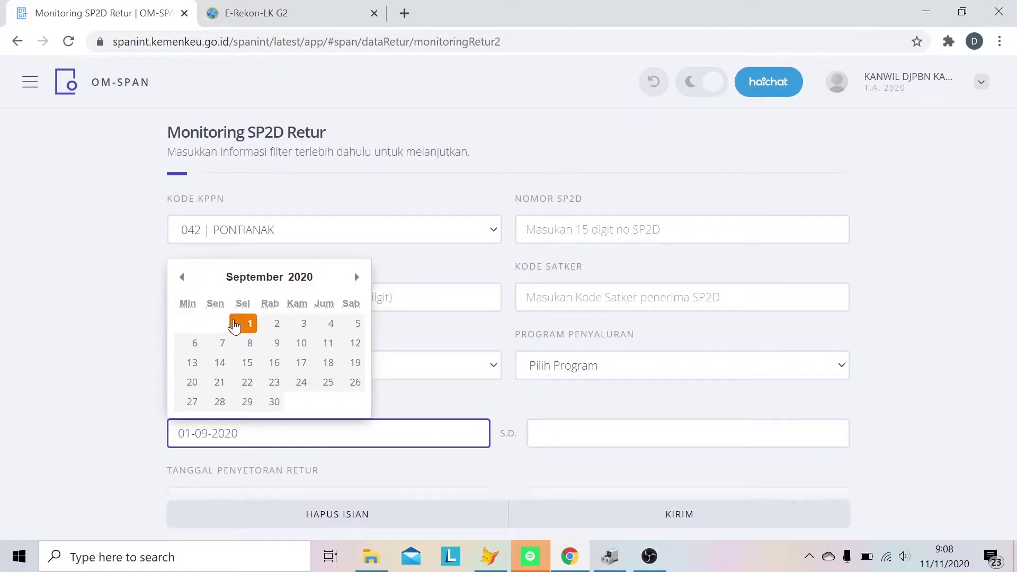
left_click(609, 433)
left_click(541, 276)
left_click(541, 277)
left_click(633, 402)
- Set the Tanggal SP2D Pengganti range from 01-10-2020 to 11-11-2020
scroll(528, 237, "down", 3)
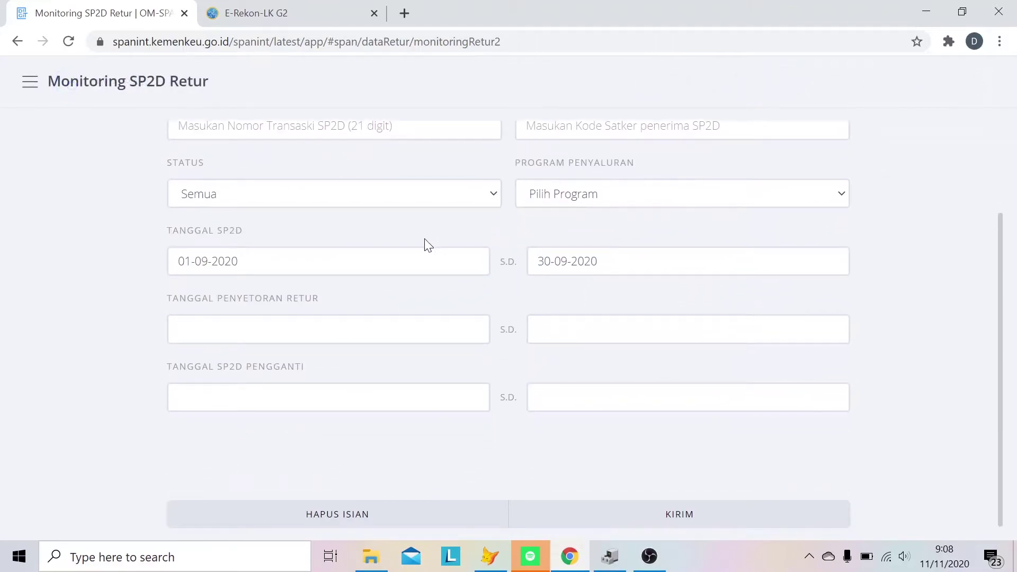
left_click(310, 397)
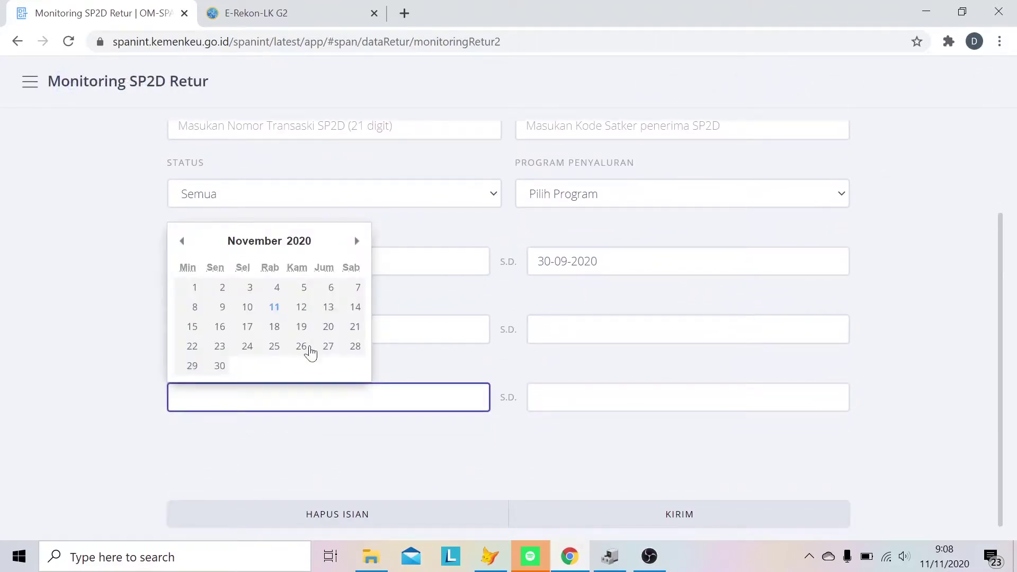
left_click(182, 241)
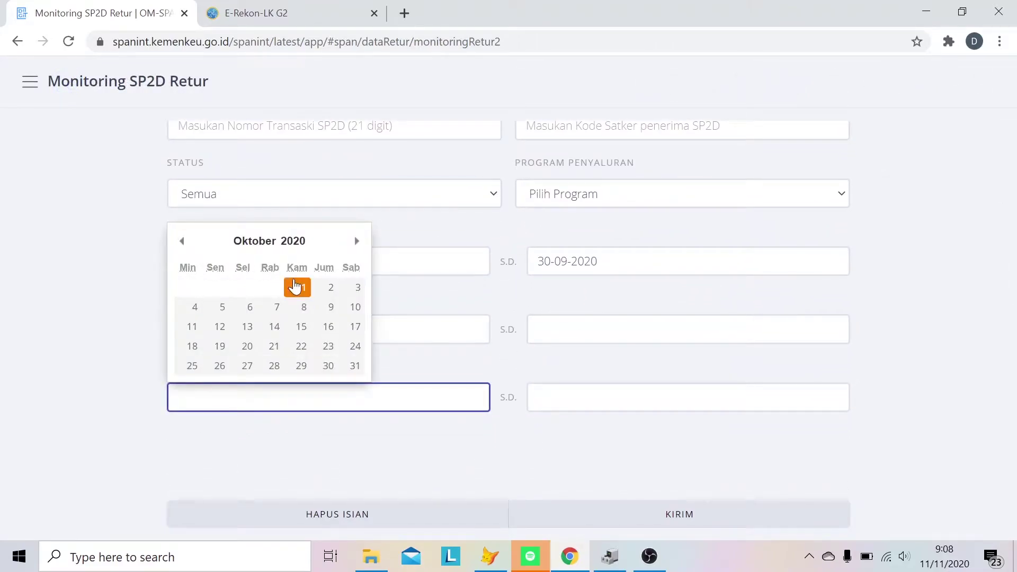
left_click(303, 287)
left_click(561, 398)
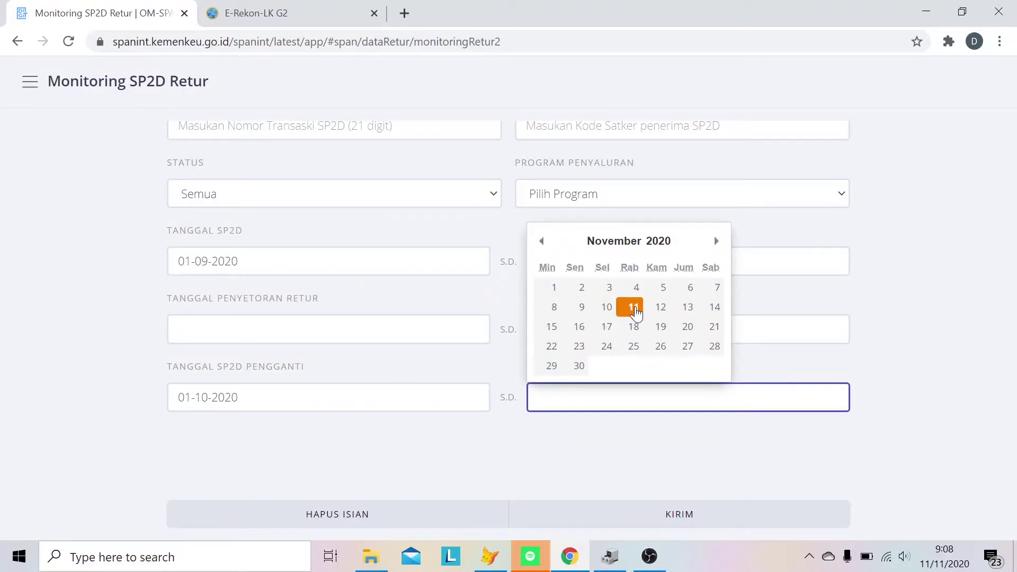
left_click(634, 307)
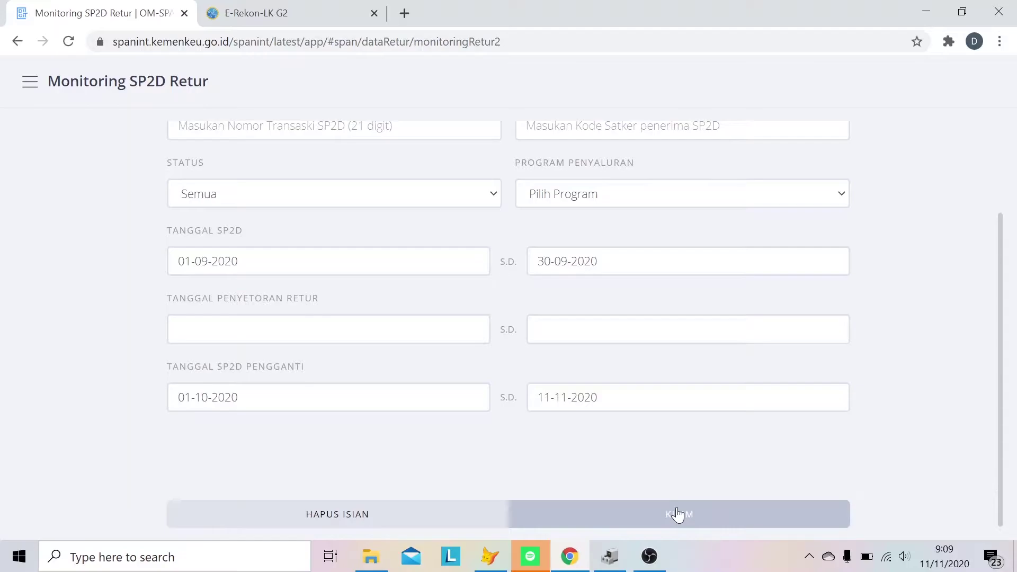
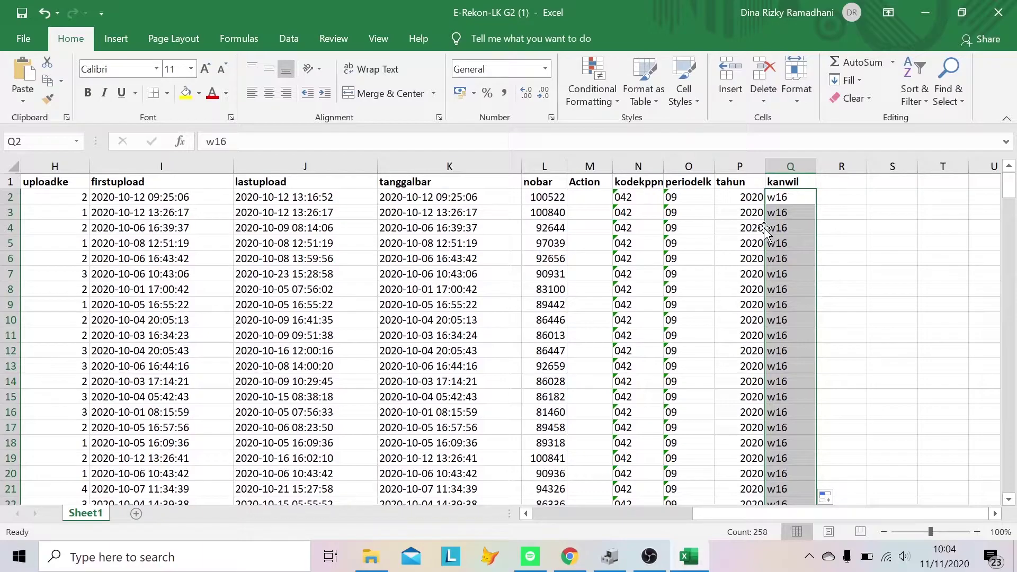
- Select the entire E-Rekon-LK table and apply the General number format
key("ctrl+a")
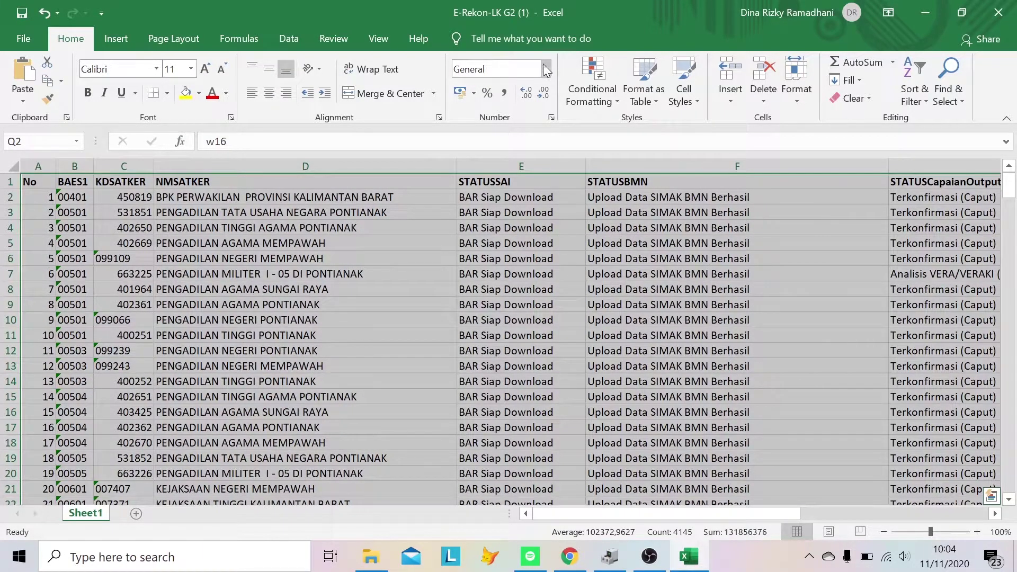
left_click(545, 69)
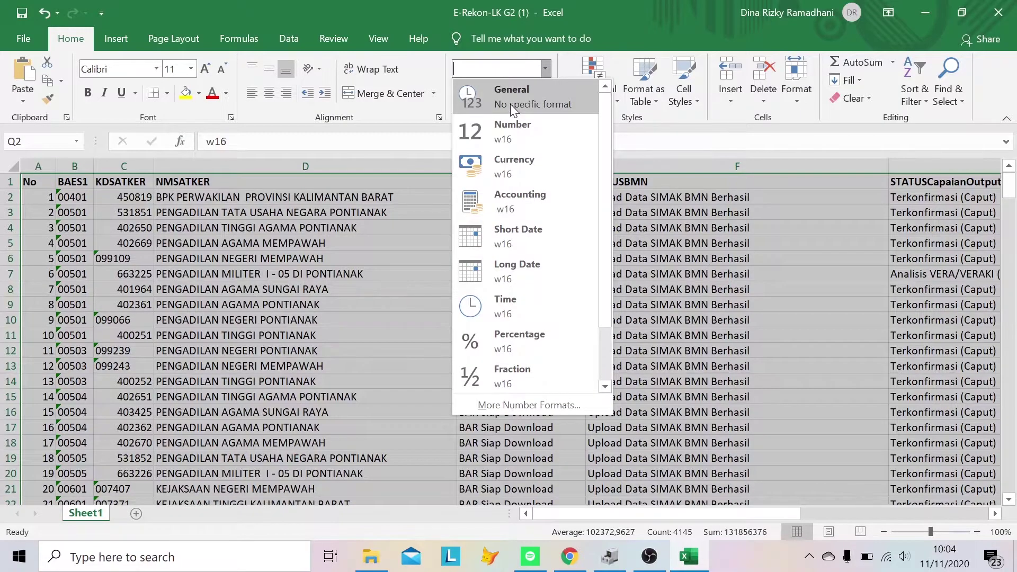
left_click(511, 104)
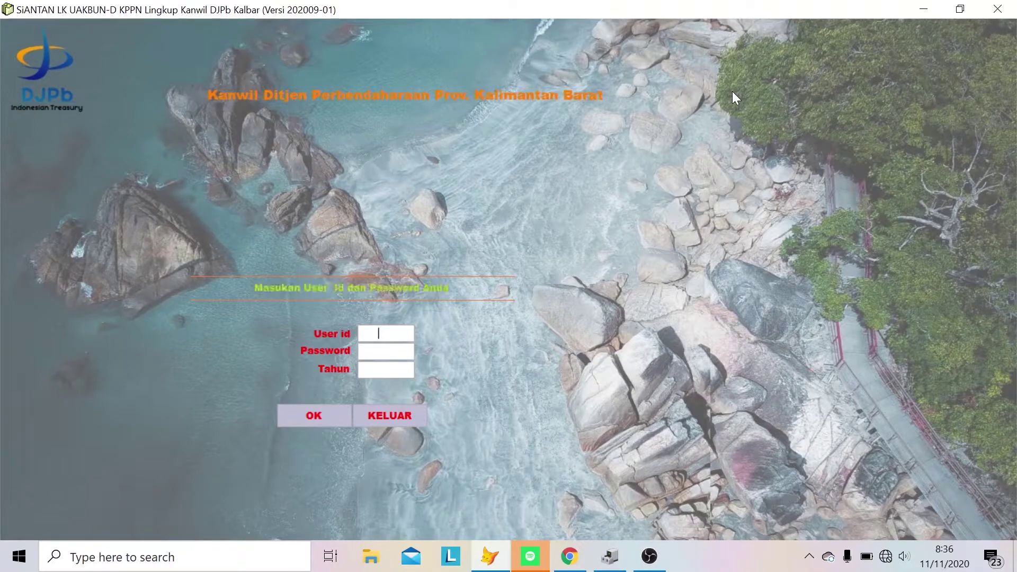
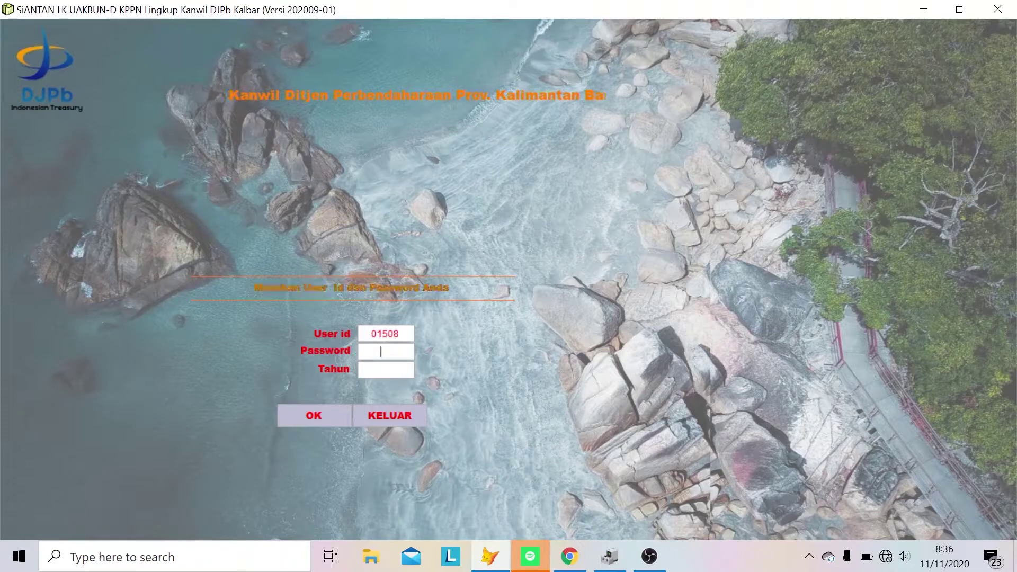
- Log in with the user ID, the password and Tahun 2020
key("Tab")
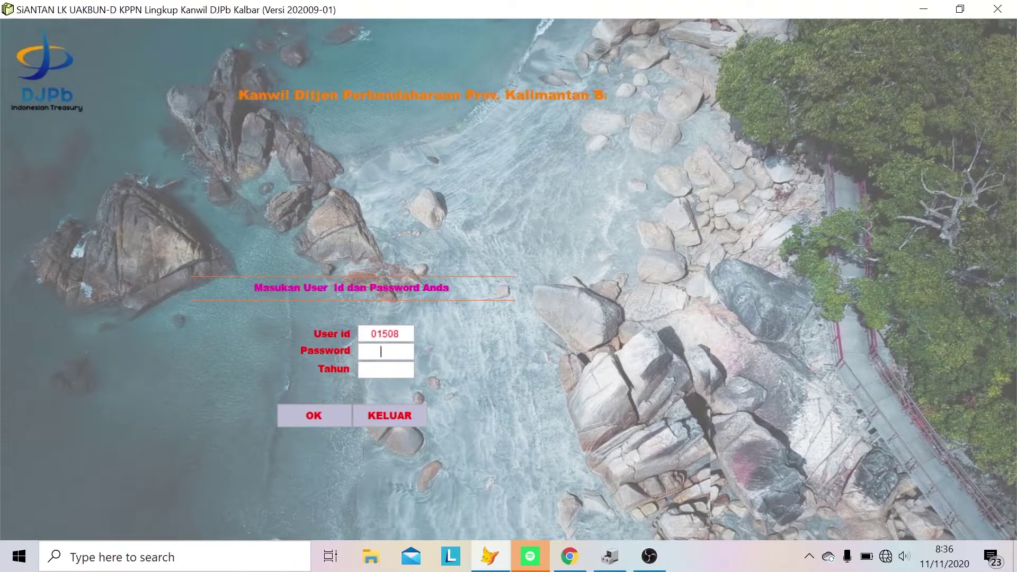
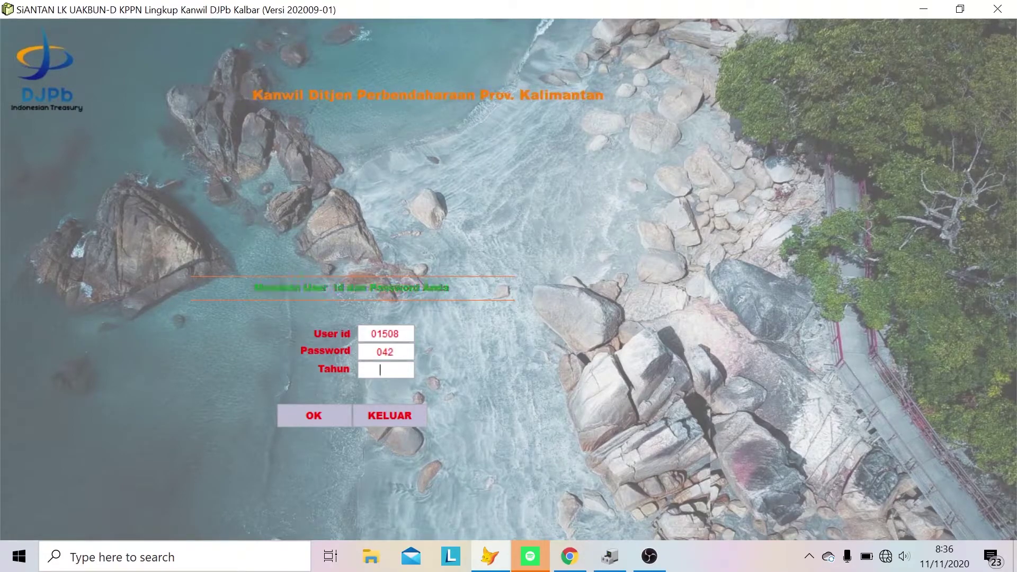
key("Tab")
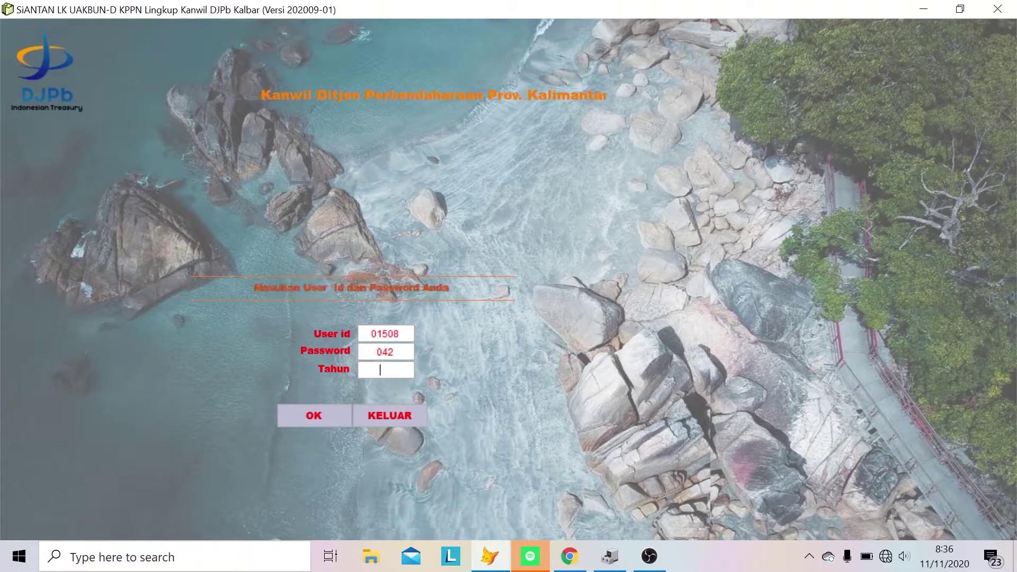
key("Tab")
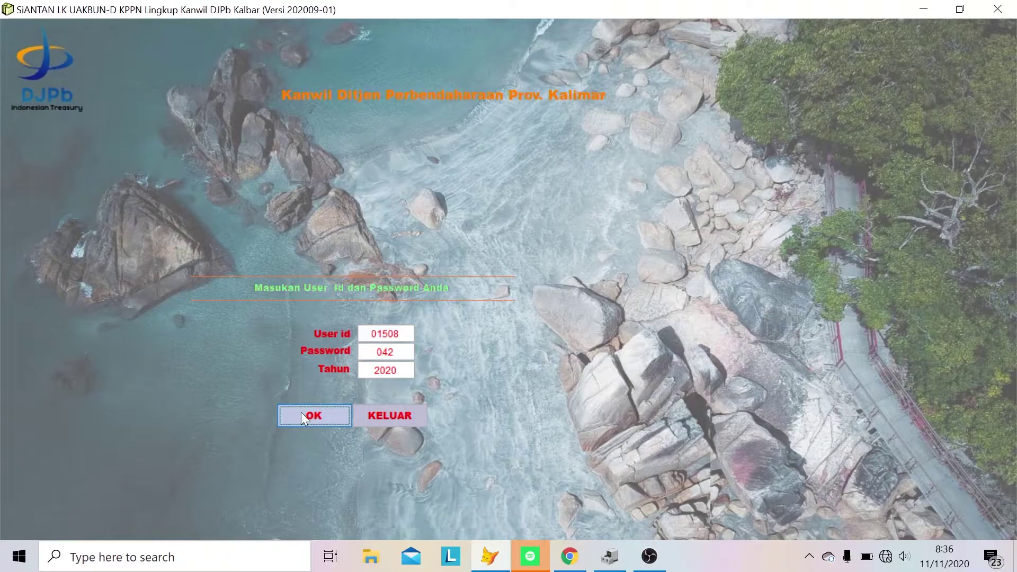
left_click(301, 412)
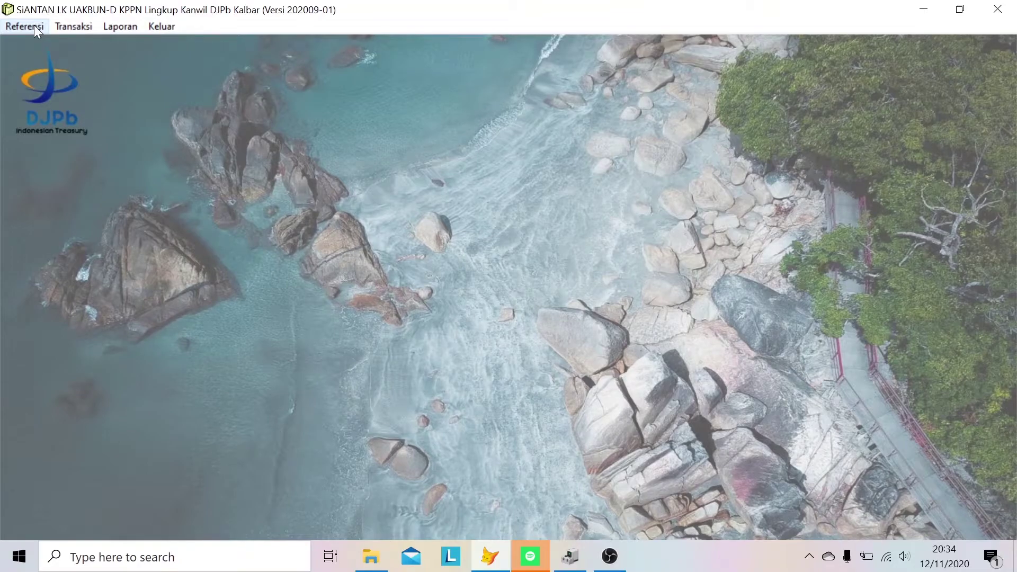
left_click(34, 25)
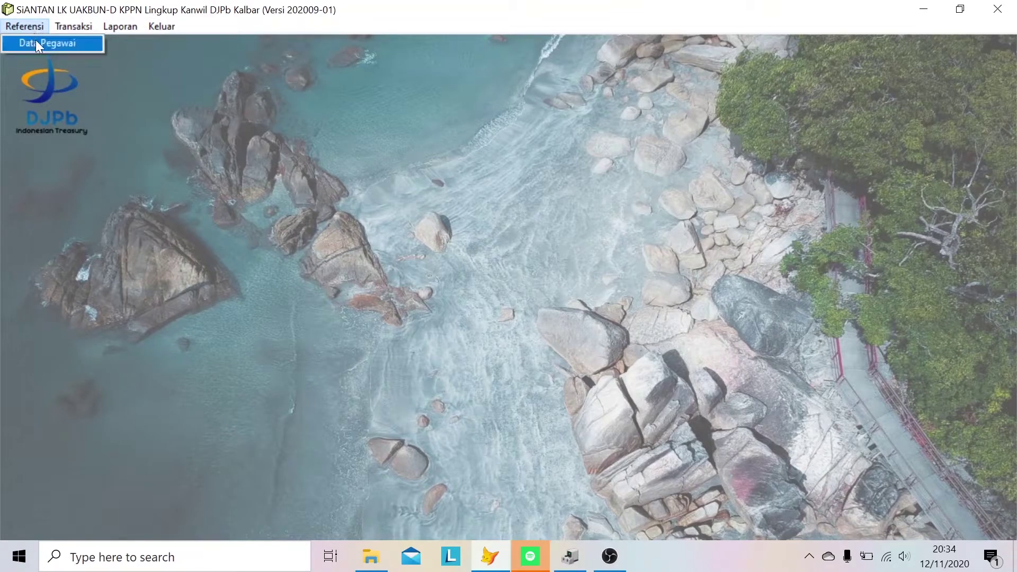
left_click(37, 45)
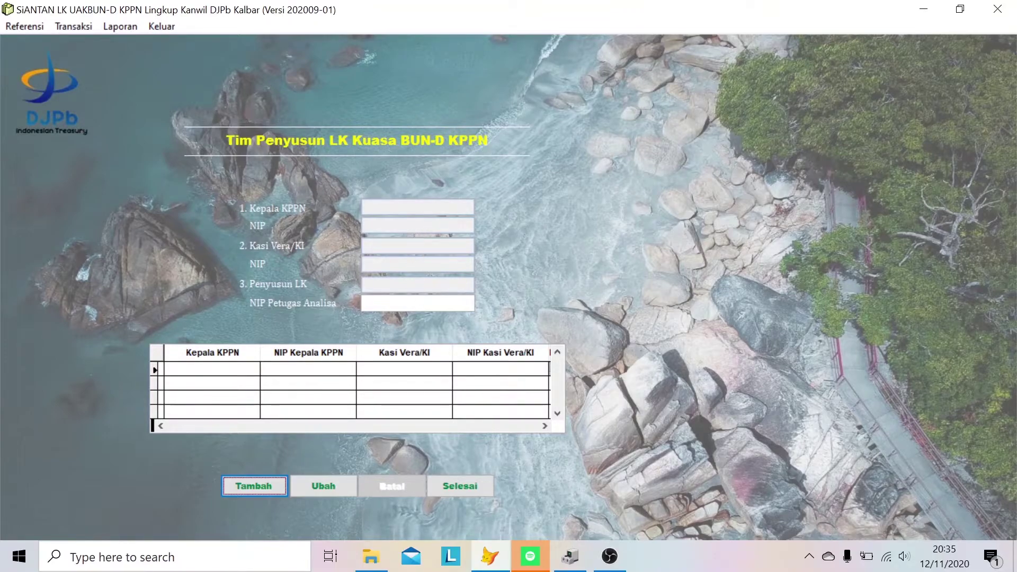
left_click(255, 486)
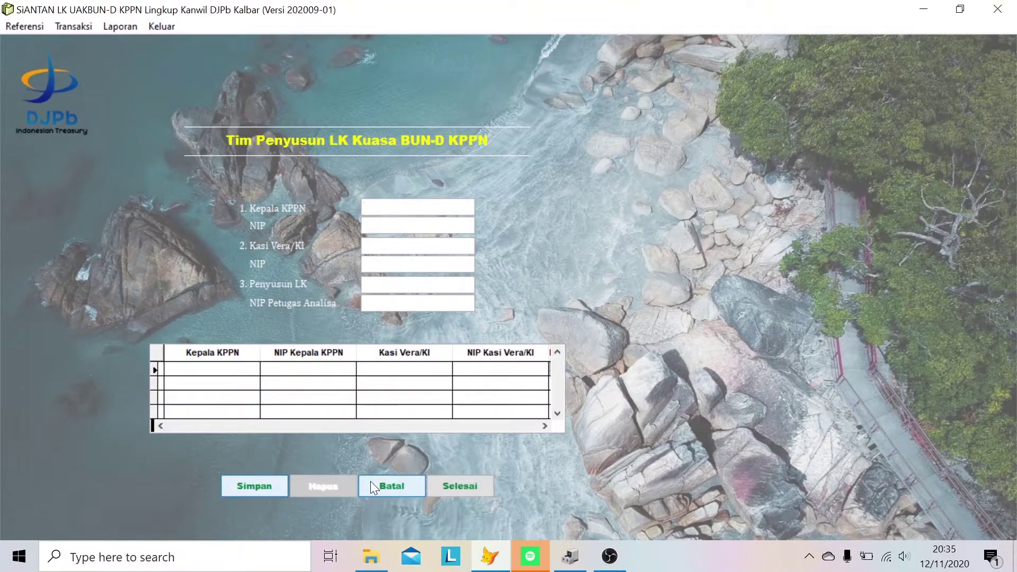
left_click(444, 489)
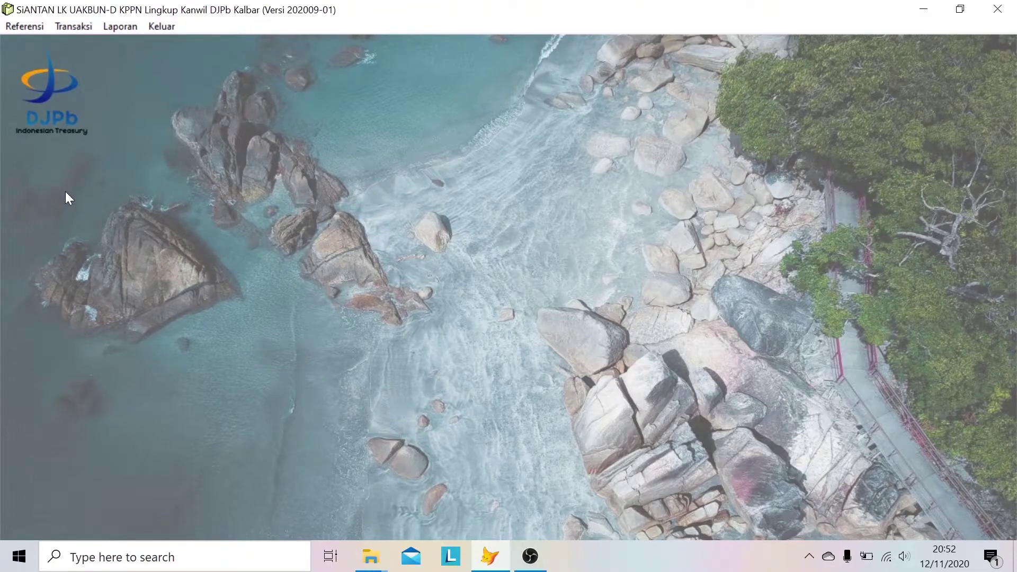
- Show the Transaksi > Copy Data submenu listing SPAN, Erekon&LK and OMSPAN
left_click(83, 27)
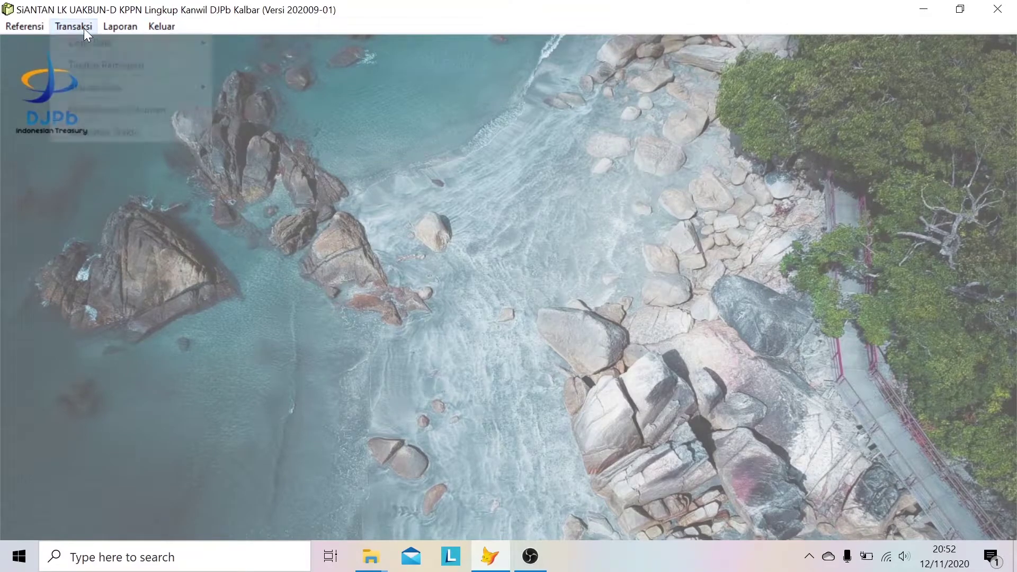
mouse_move(155, 44)
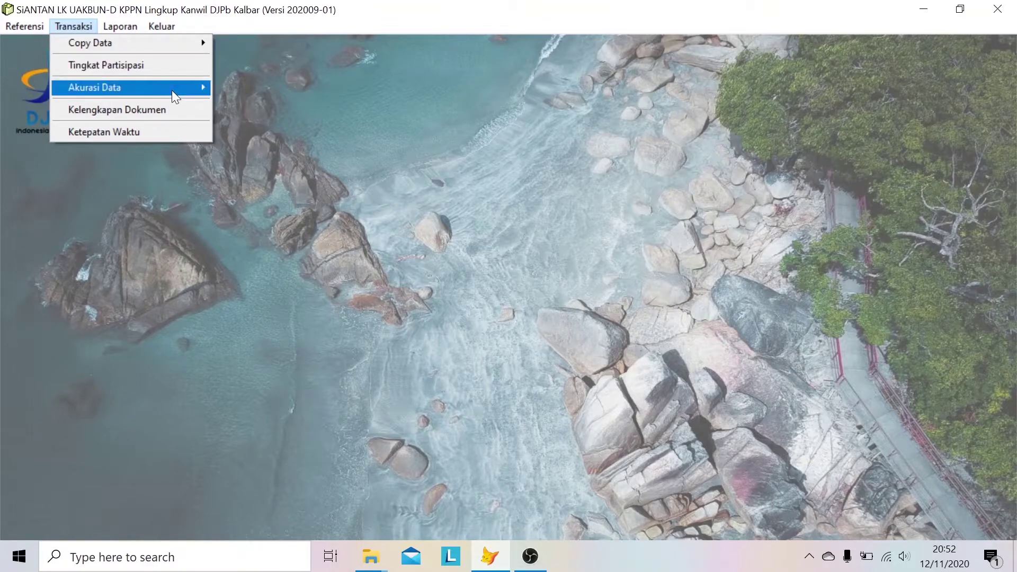
mouse_move(172, 91)
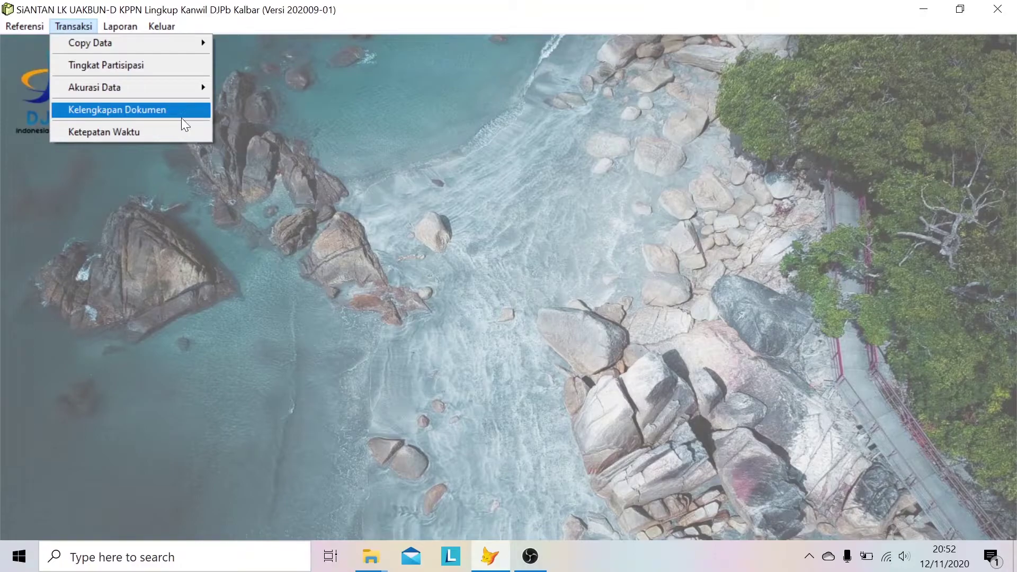
mouse_move(175, 43)
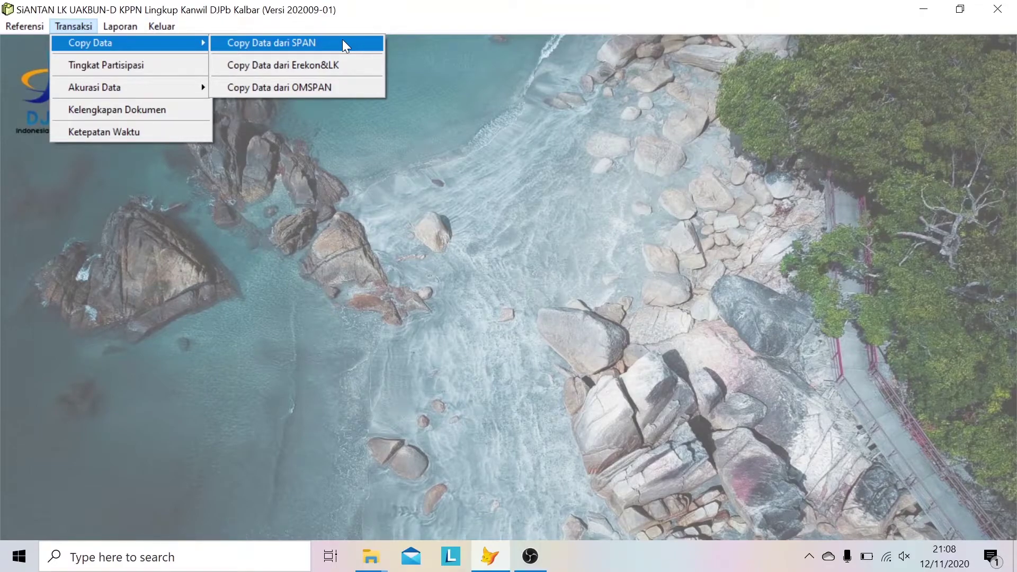
- In the SPAN import form, set KPPN 042 PONTIANAK and September, and tick Neraca Lajur Kas
left_click(342, 43)
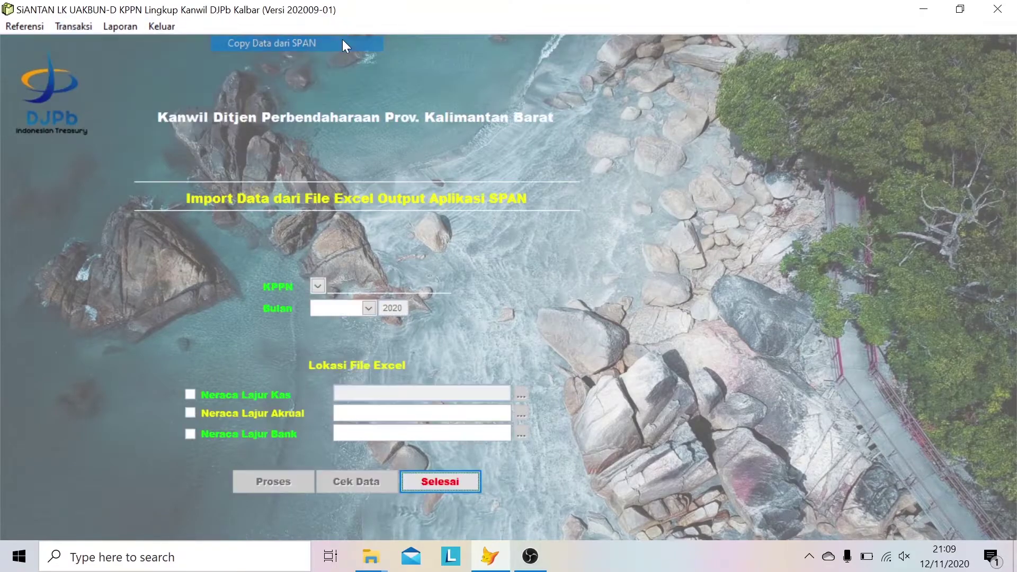
left_click(318, 287)
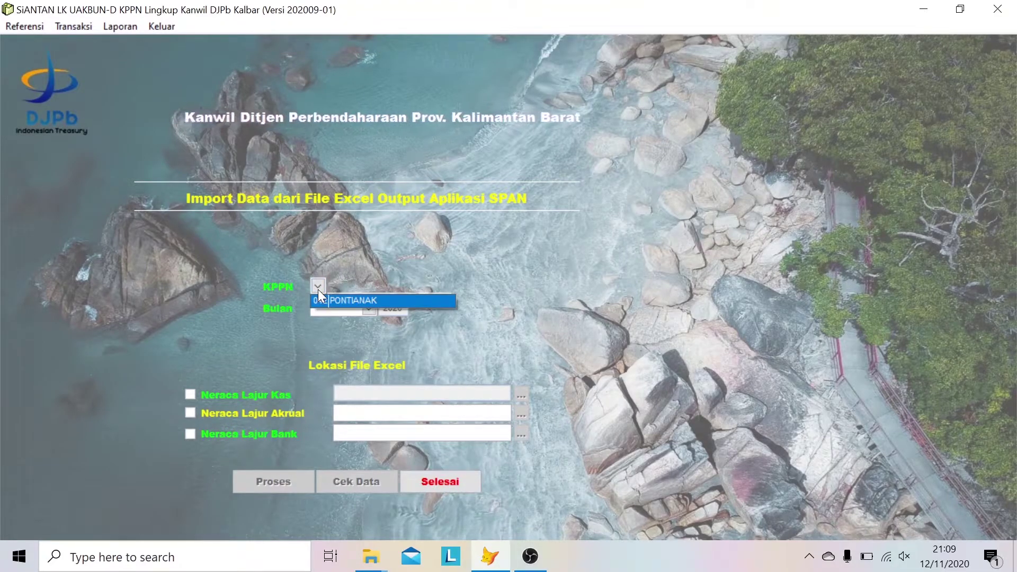
left_click(349, 302)
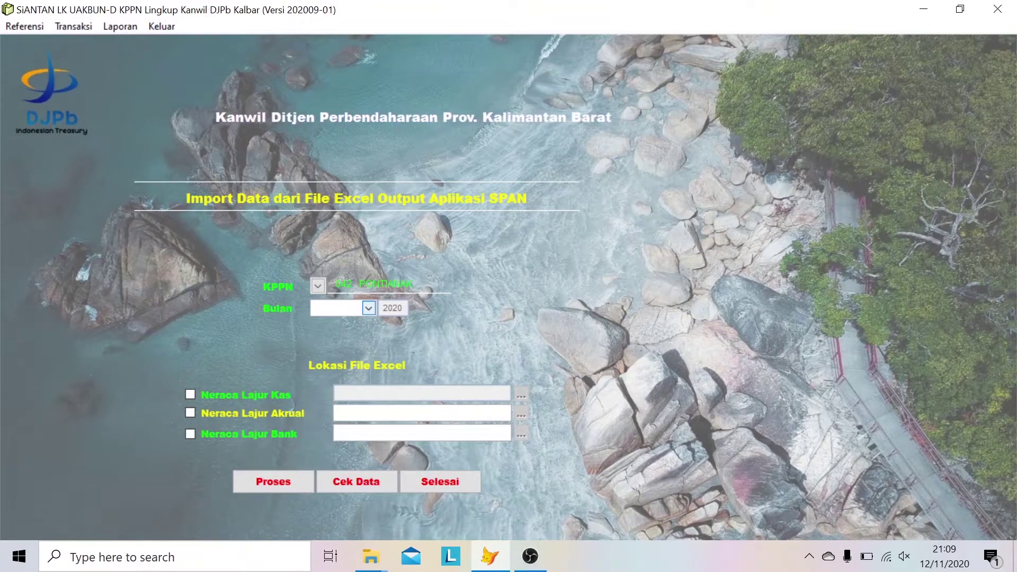
left_click(369, 309)
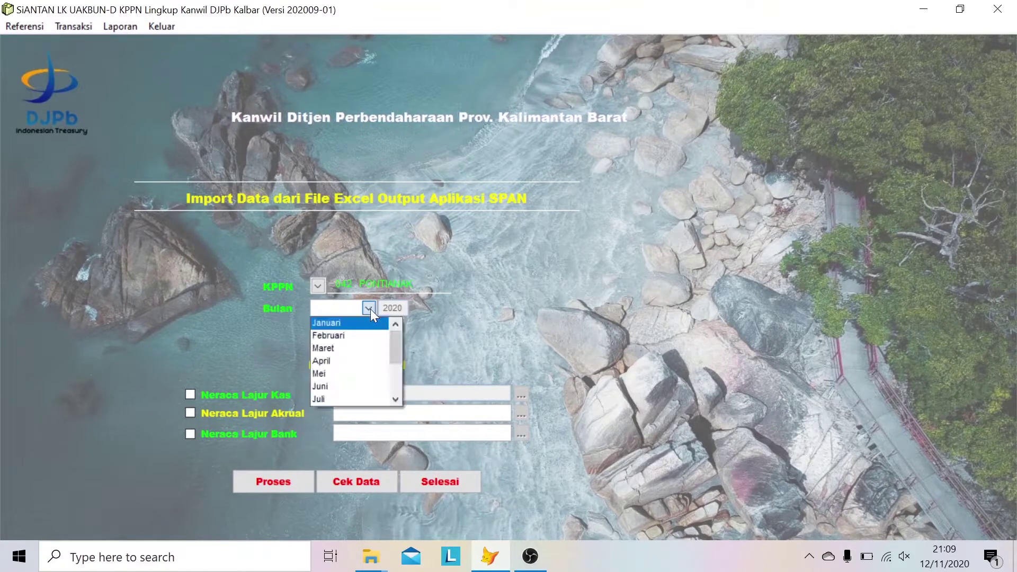
double_click(397, 398)
left_click(397, 399)
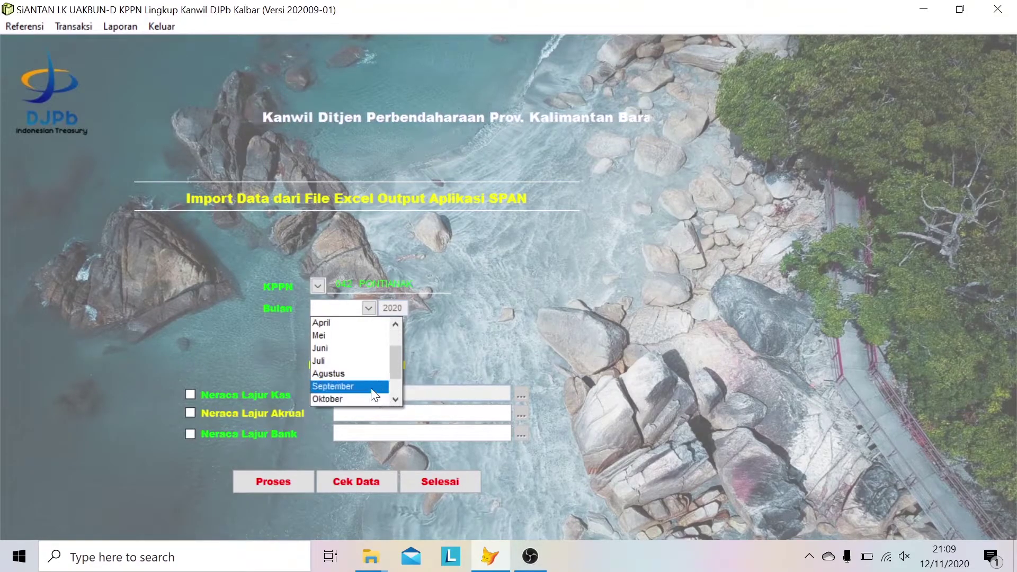
left_click(372, 391)
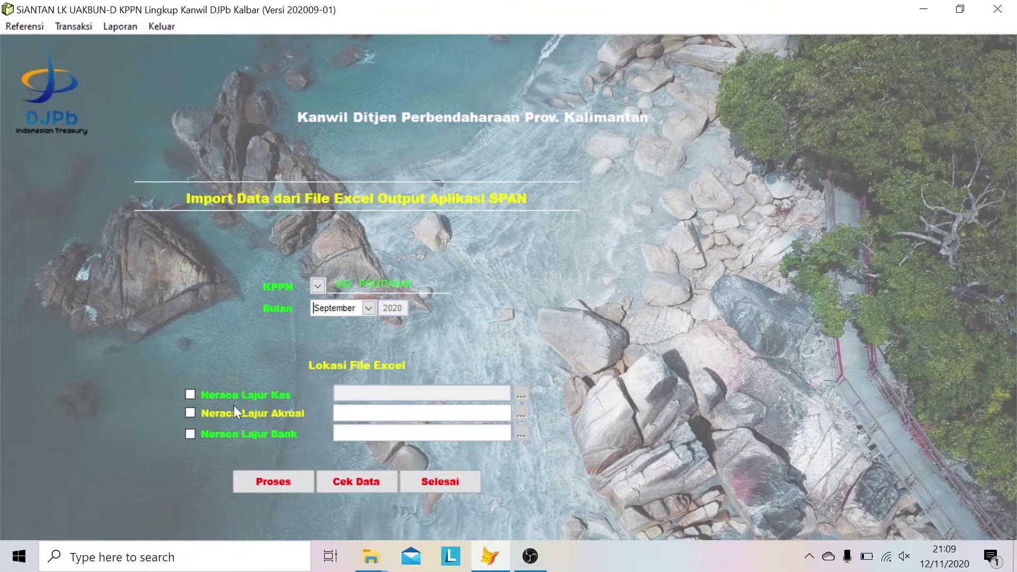
left_click(192, 395)
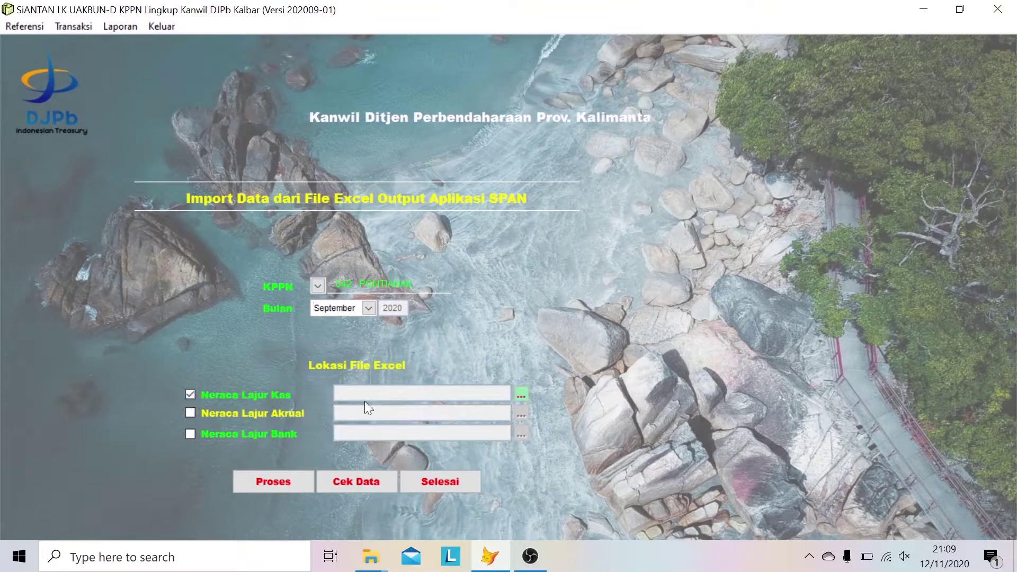
- Import the 042_09_Neraca Lajur Kas file, allowing aaa.xls to be overwritten
left_click(523, 395)
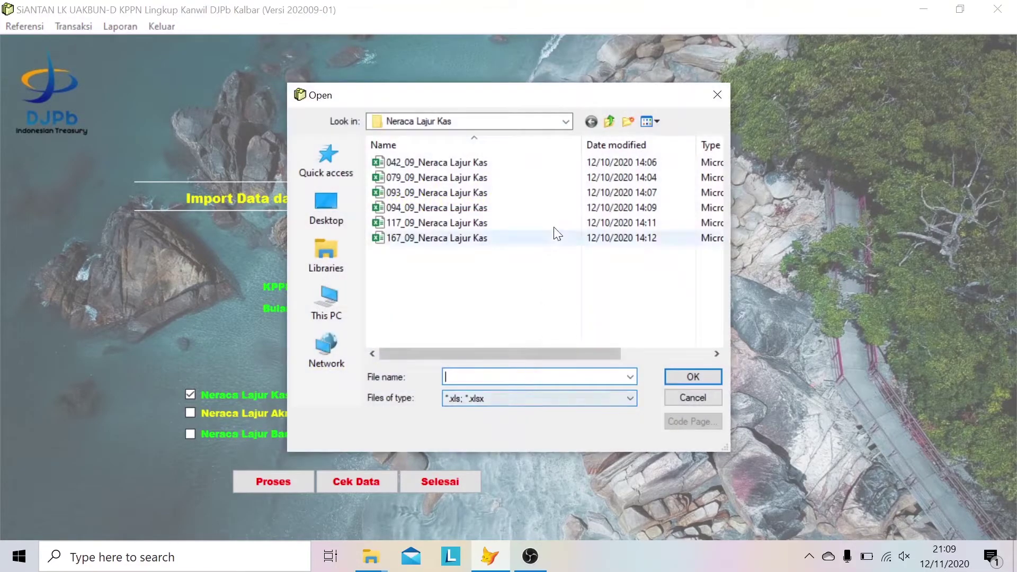
left_click(540, 163)
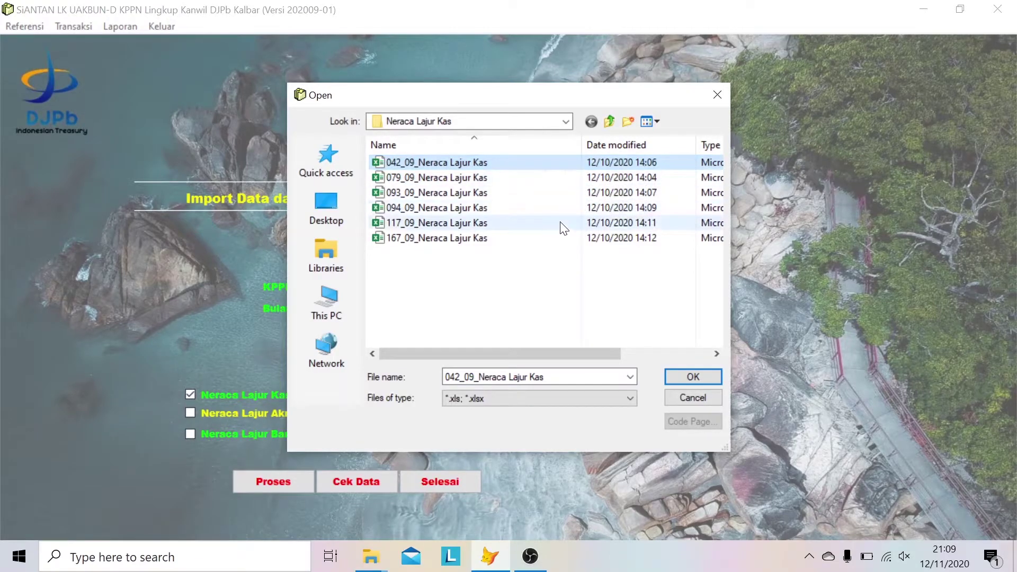
left_click(701, 373)
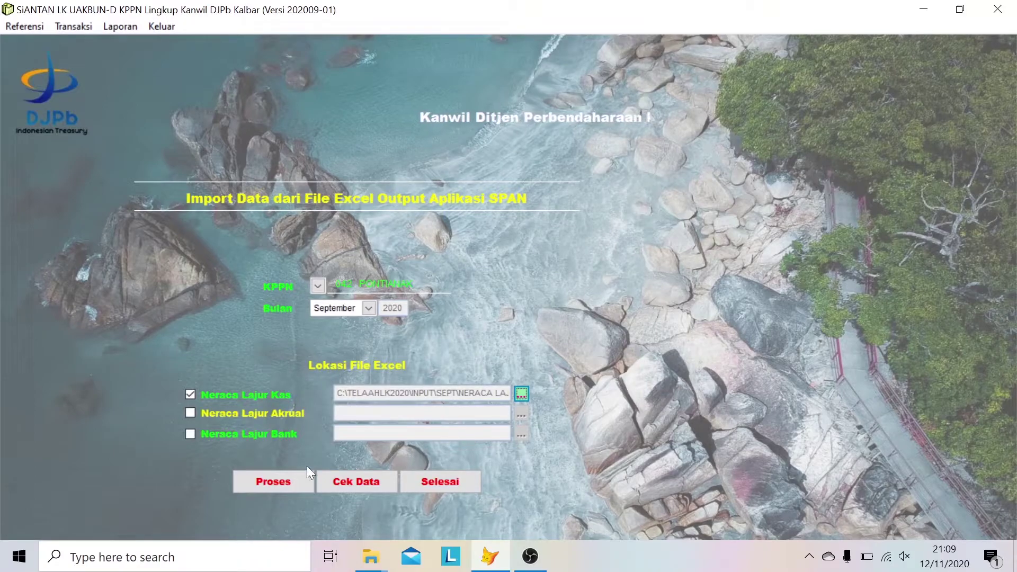
left_click(269, 482)
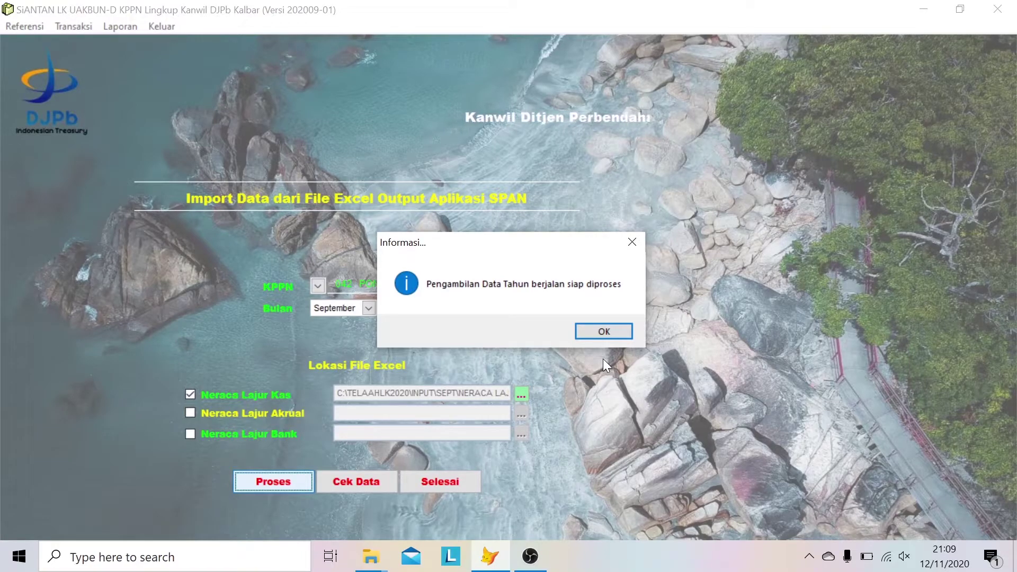
left_click(604, 331)
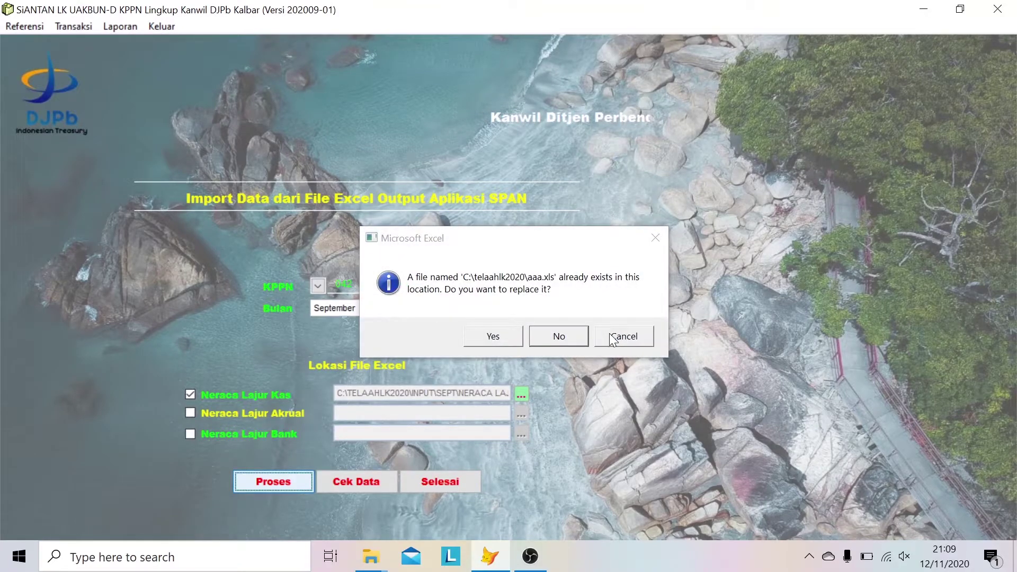
left_click(493, 340)
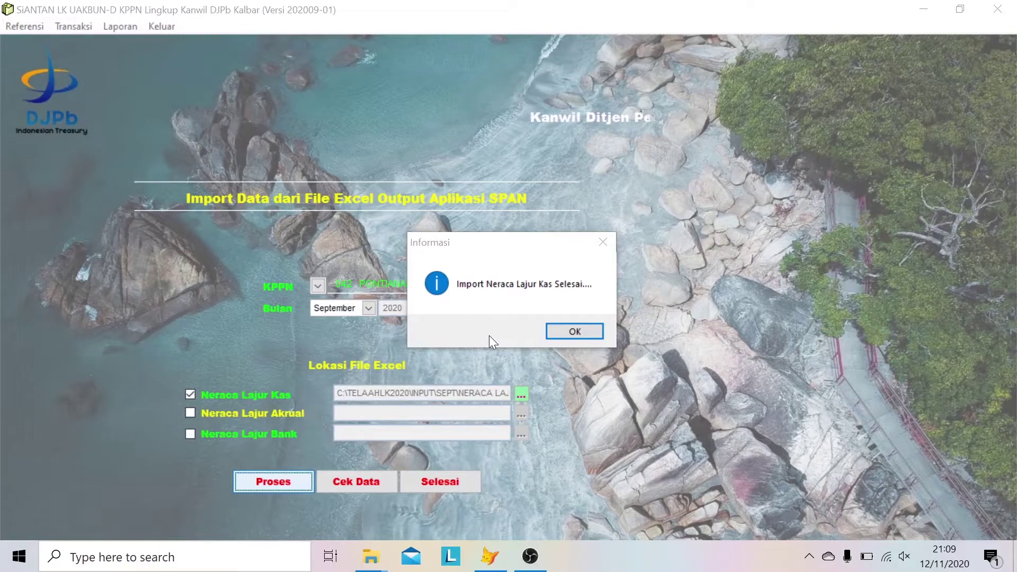
left_click(566, 333)
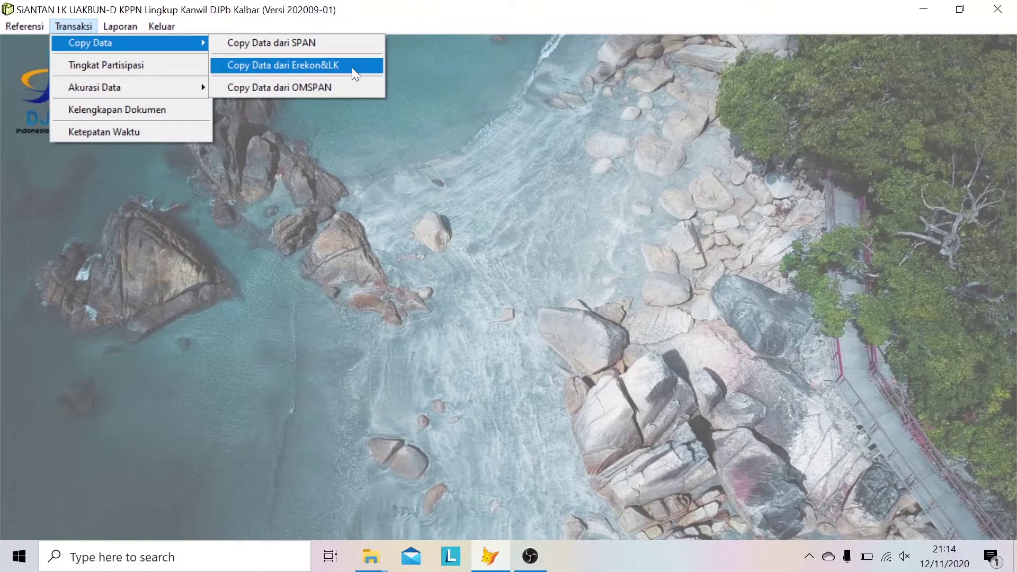
- In the Erekon&LK import form, set KPPN 042 PONTIANAK and September, and tick Monitoring Rekonsiliasi
left_click(351, 68)
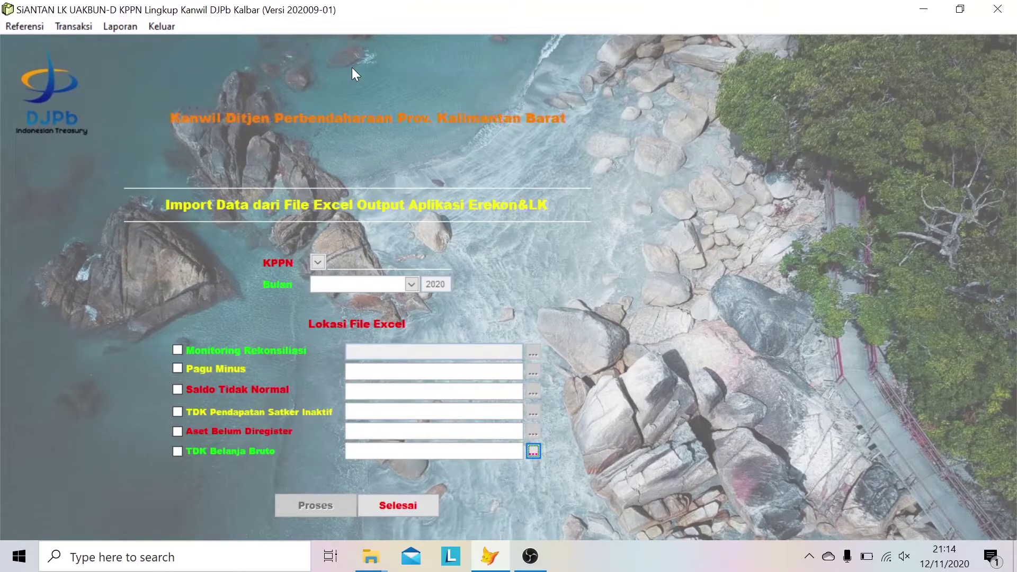
left_click(318, 261)
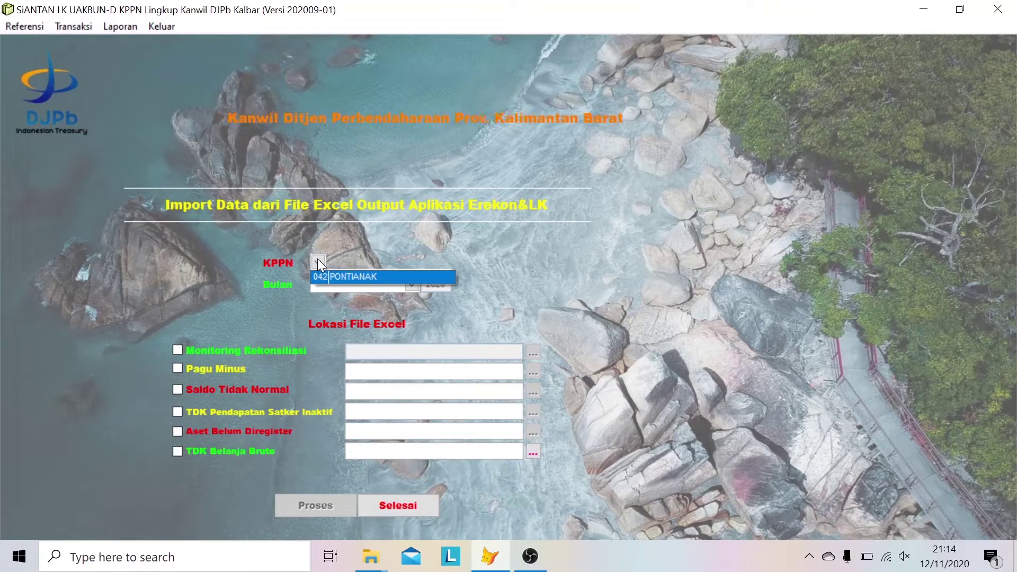
left_click(337, 276)
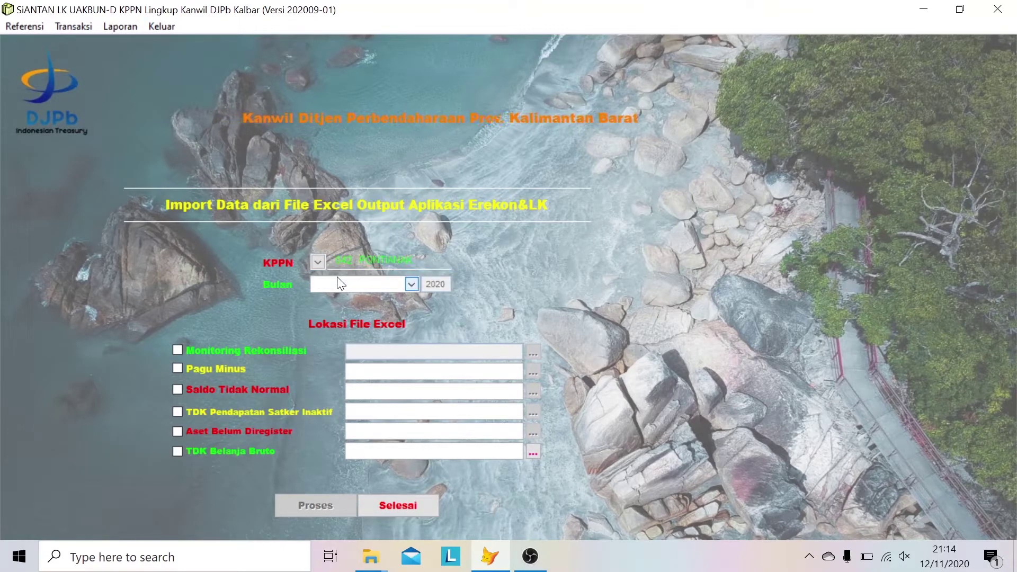
left_click(411, 284)
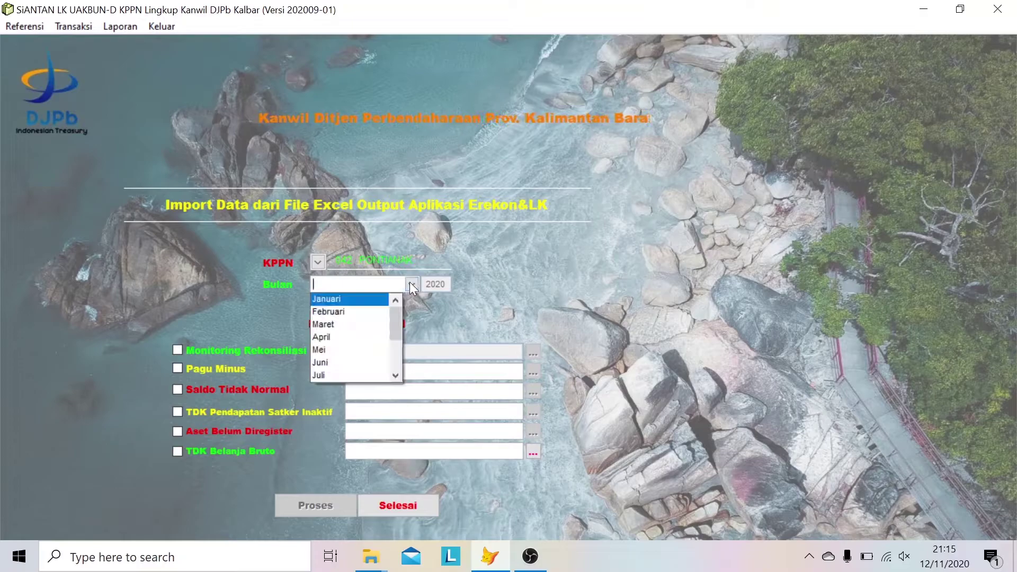
left_click(396, 375)
left_click(396, 374)
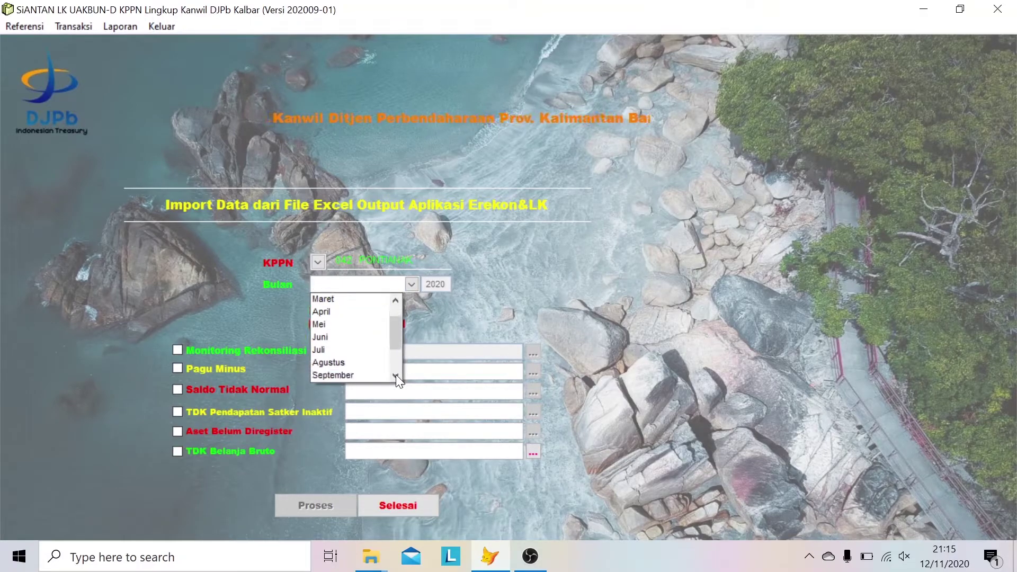
left_click(395, 374)
left_click(361, 359)
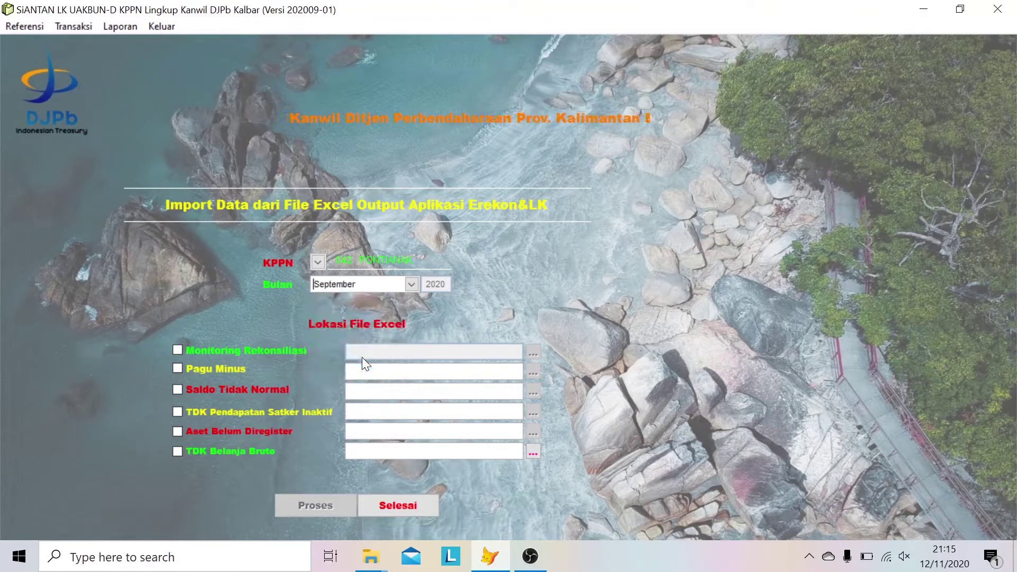
left_click(179, 349)
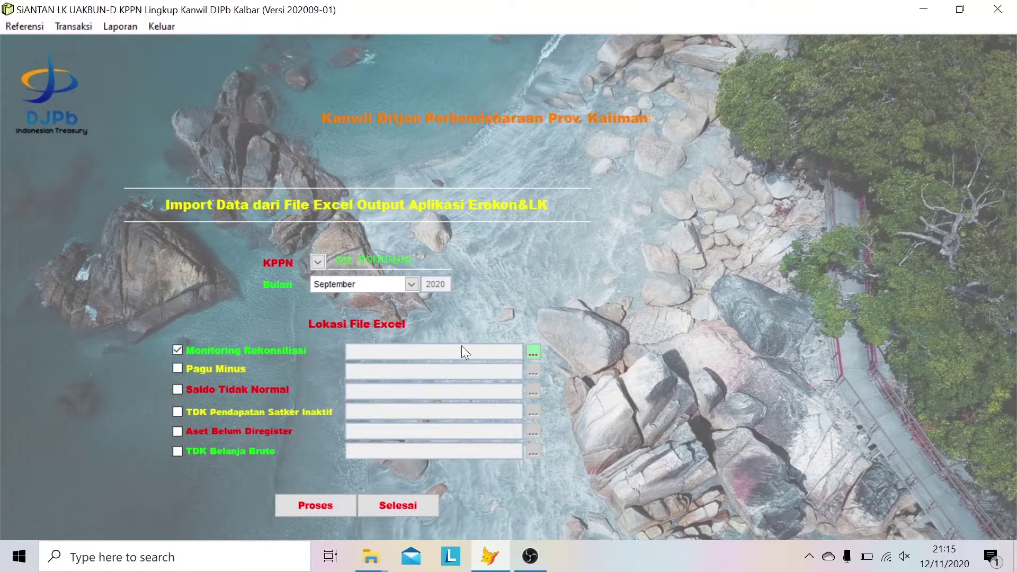
- Import the 042_09_Monitoring Rekonsiliasi file, allowing aaa.xls to be overwritten
left_click(533, 352)
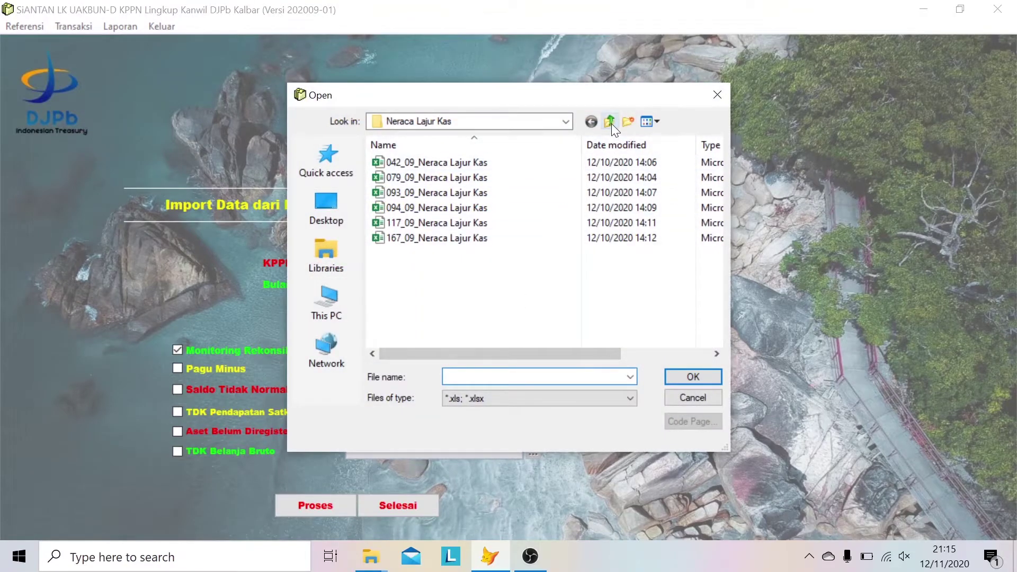
left_click(611, 122)
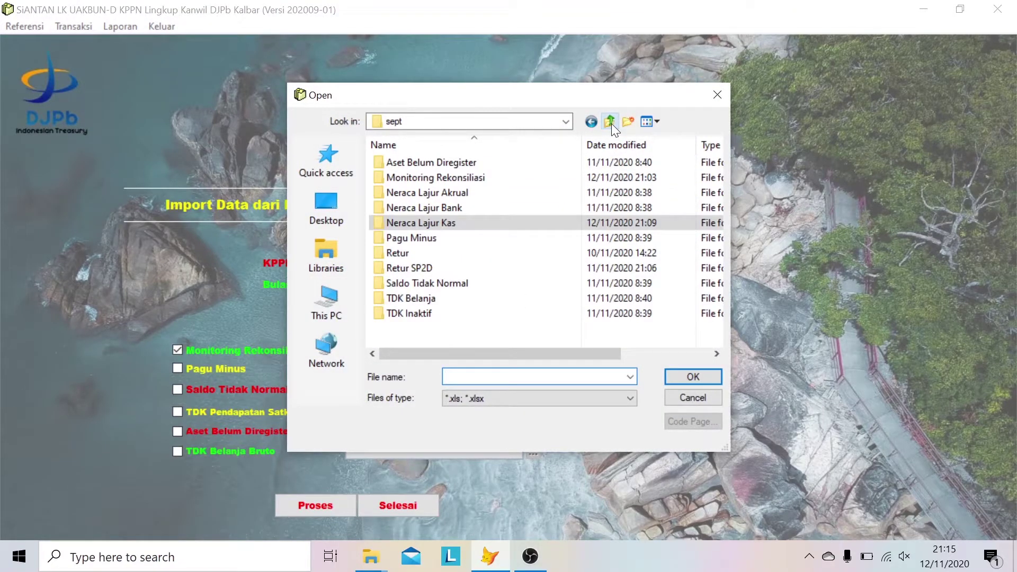
double_click(524, 180)
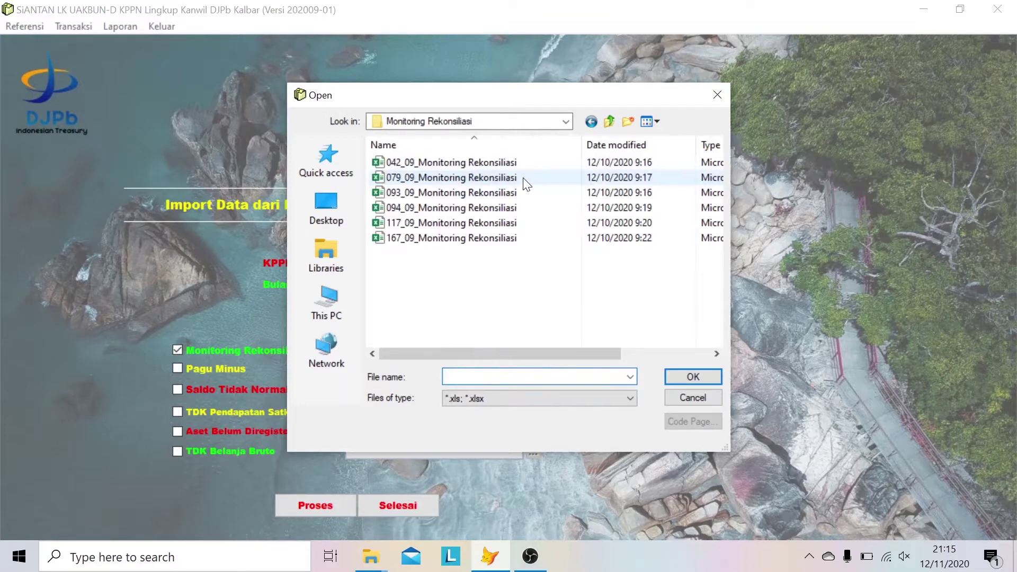
left_click(485, 163)
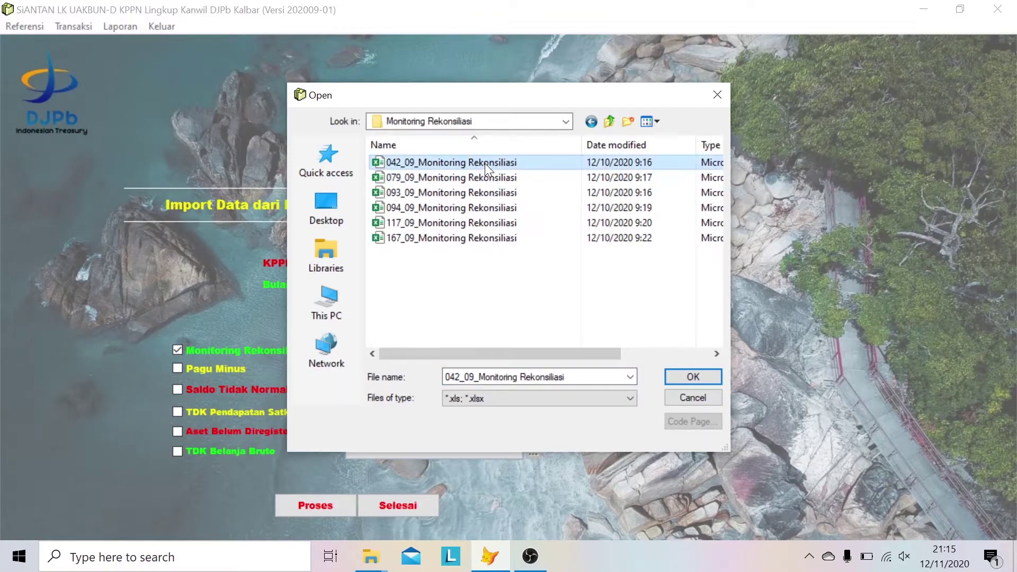
left_click(685, 375)
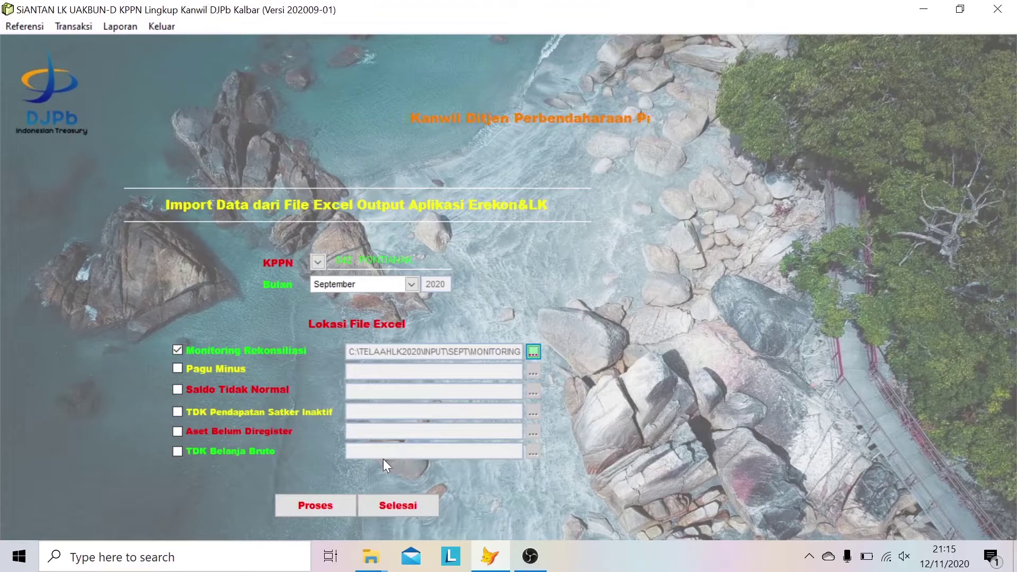
left_click(310, 503)
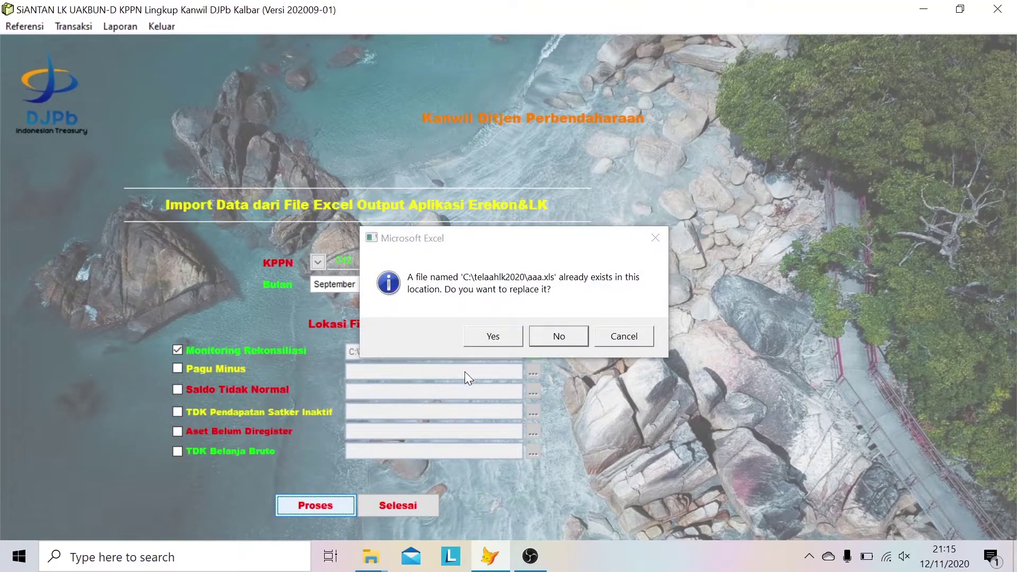
left_click(489, 337)
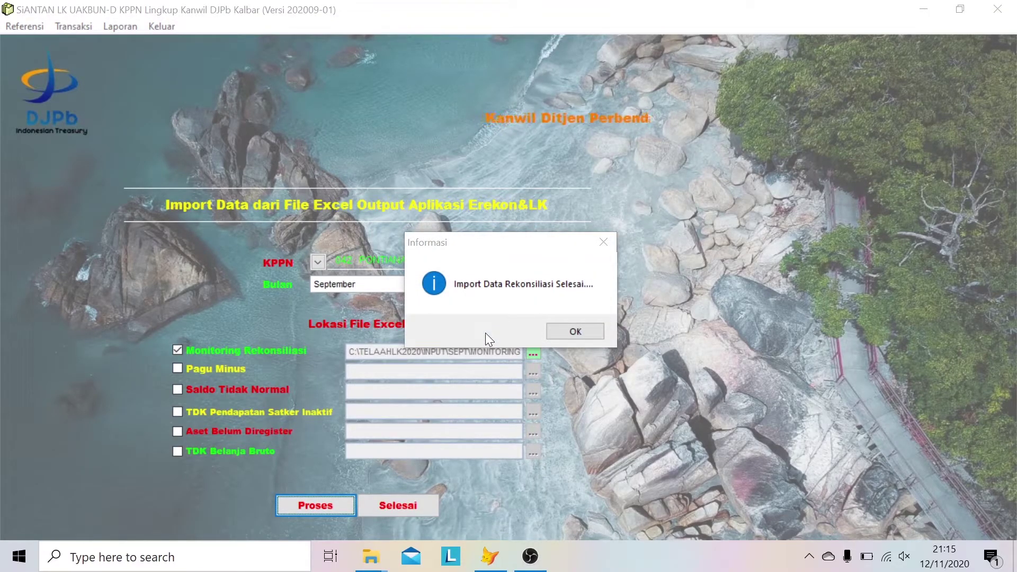
left_click(565, 331)
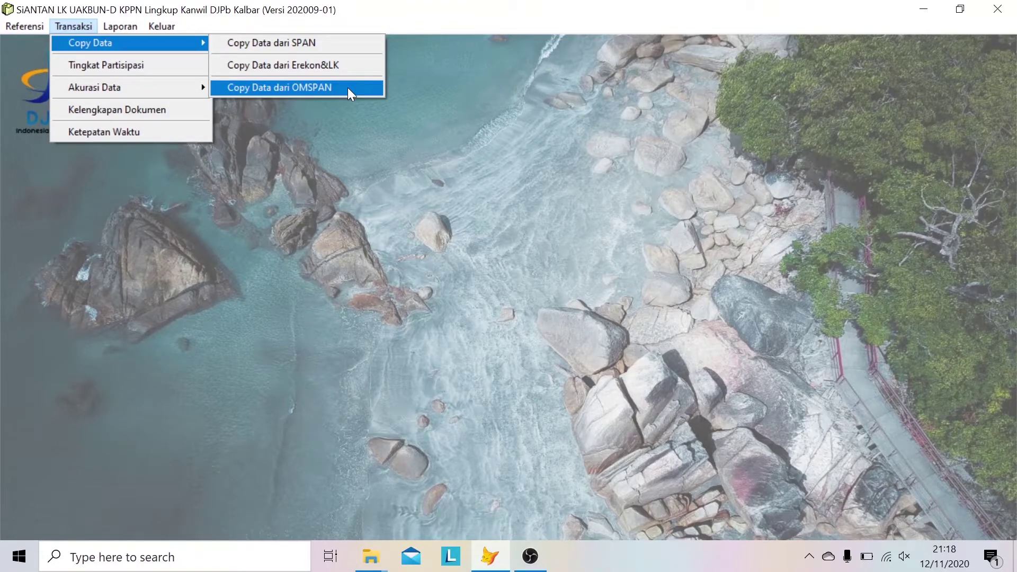
- In the OMSPAN import form, set KPPN 042 PONTIANAK and September, and tick Monitoring Retur SP2D
left_click(348, 87)
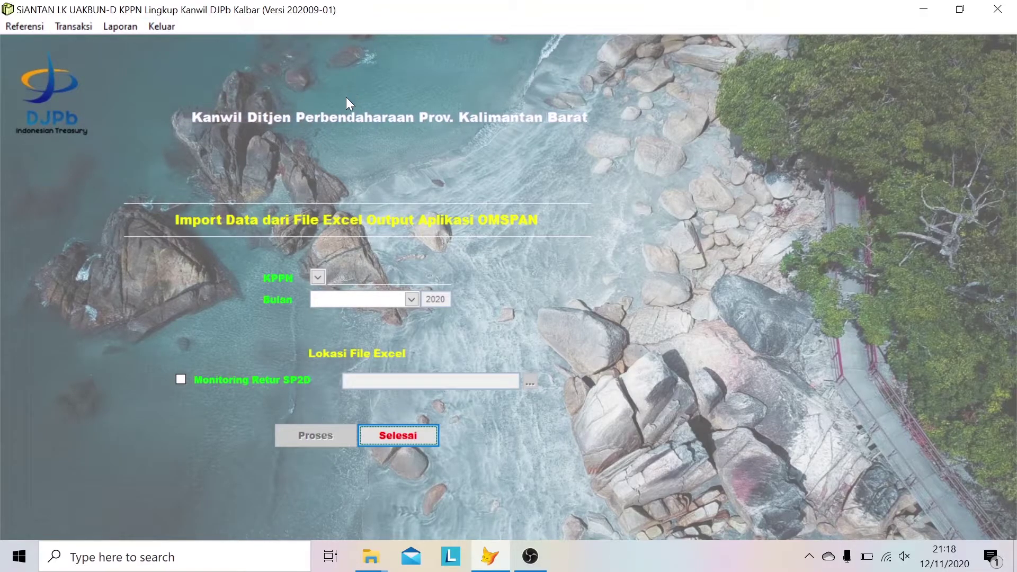
left_click(318, 277)
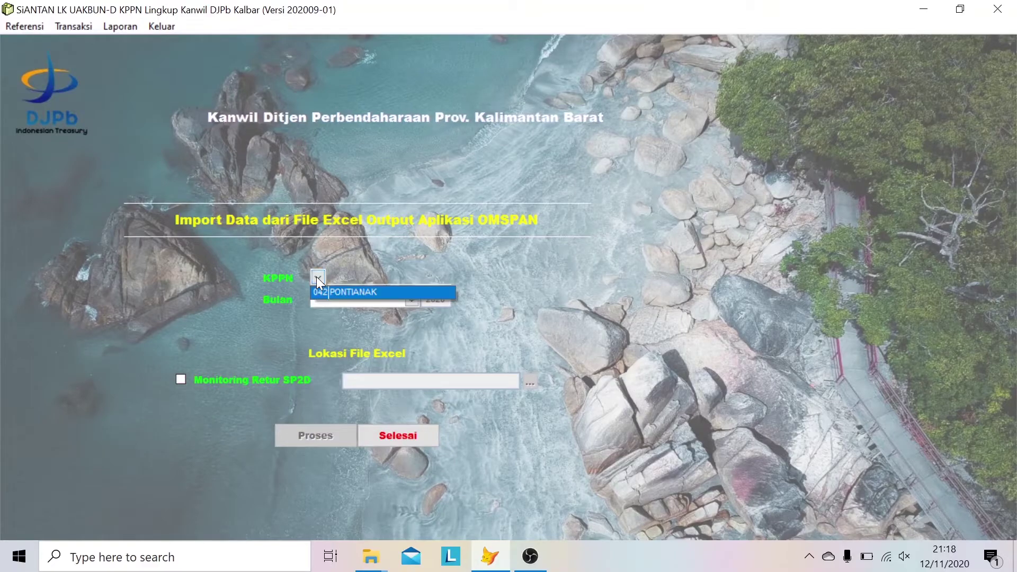
left_click(358, 288)
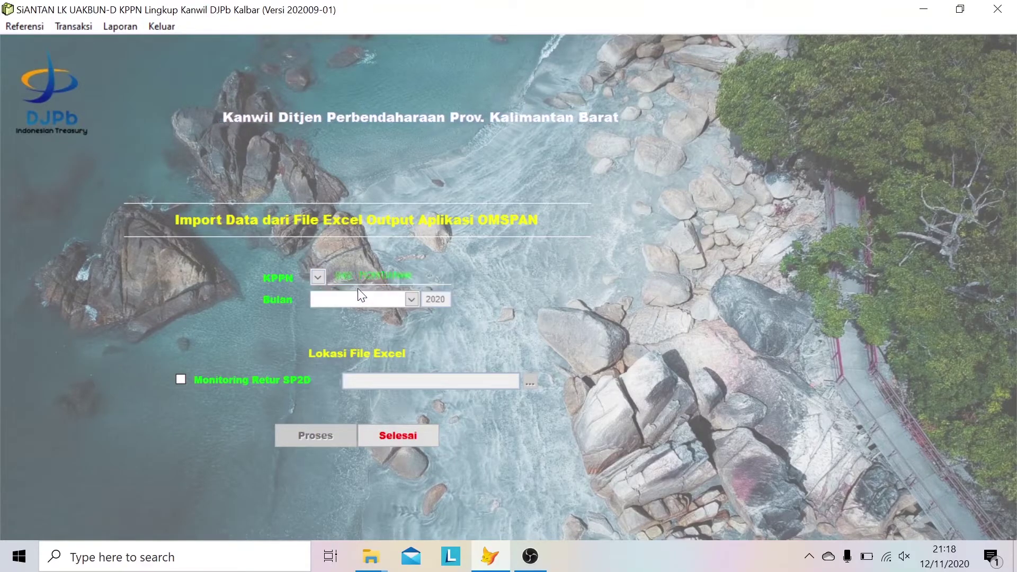
left_click(412, 300)
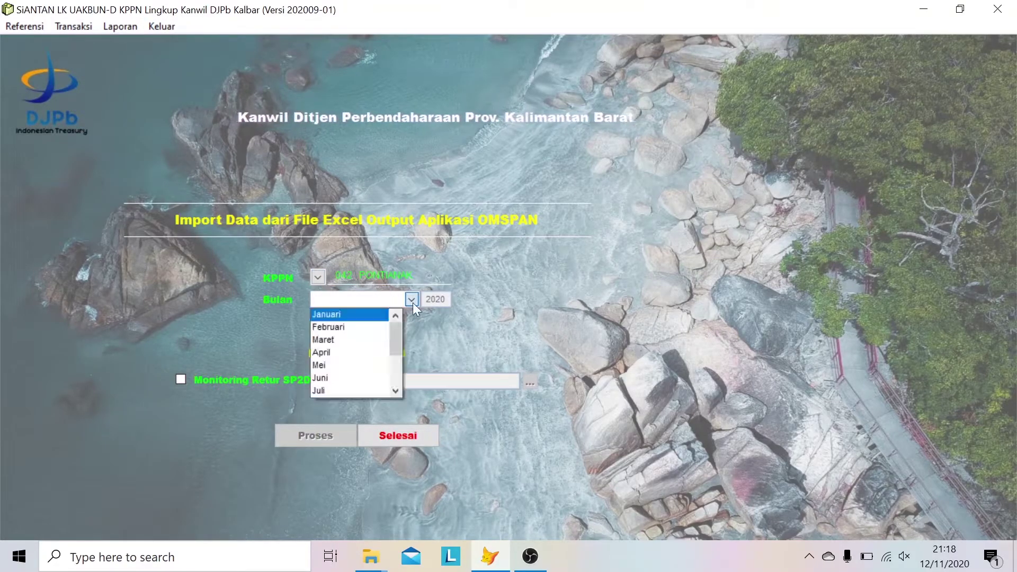
left_click(396, 392)
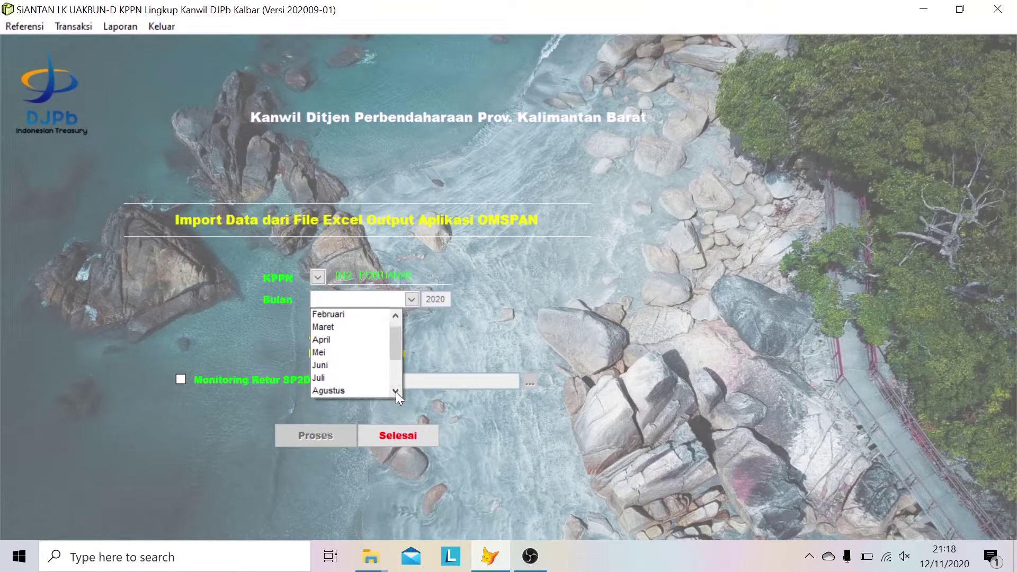
left_click(396, 392)
left_click(358, 352)
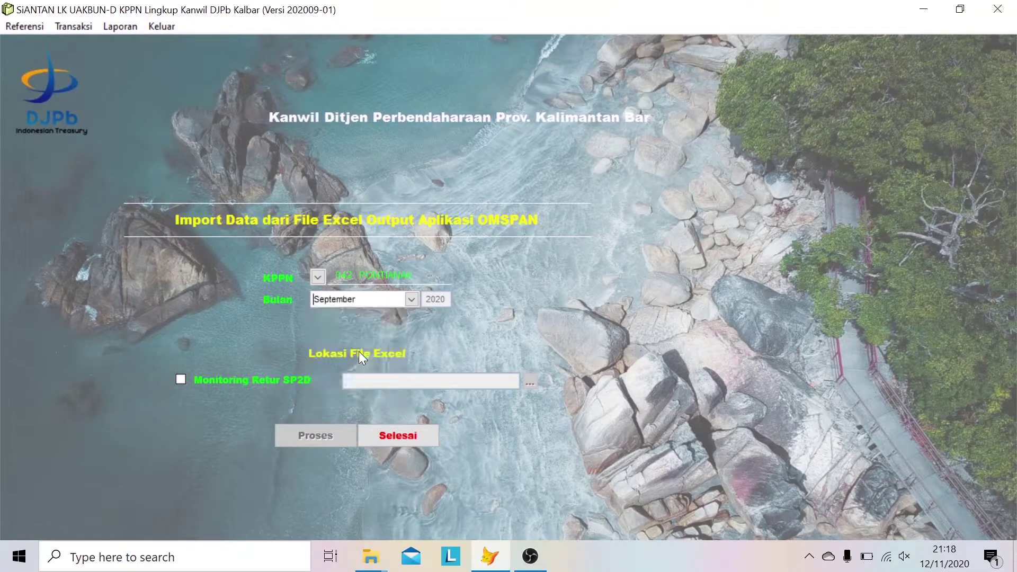
left_click(179, 380)
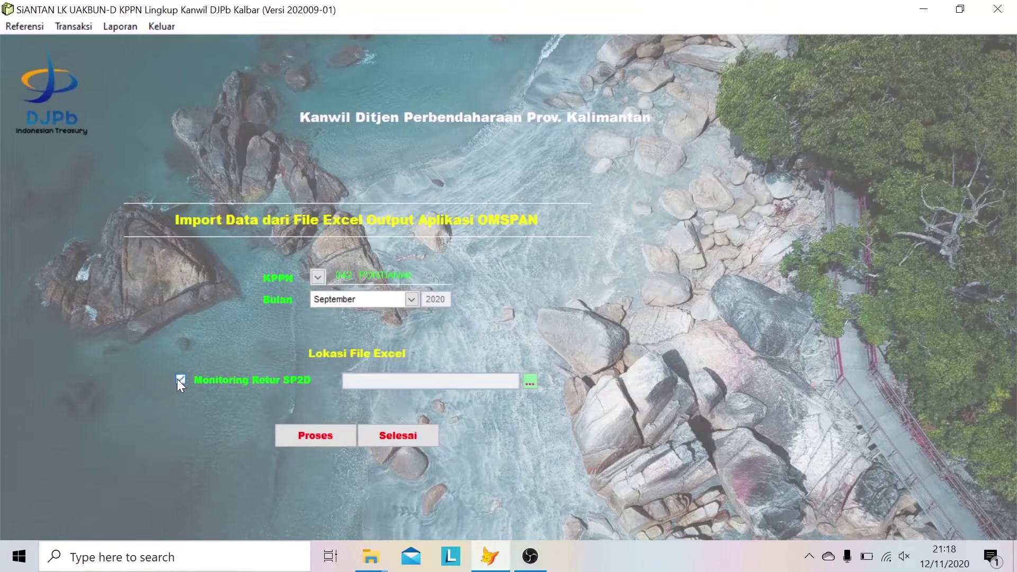
- Import the 042_09_MONITORING SP2D RETUR file from the Retur folder, then close the form
left_click(531, 381)
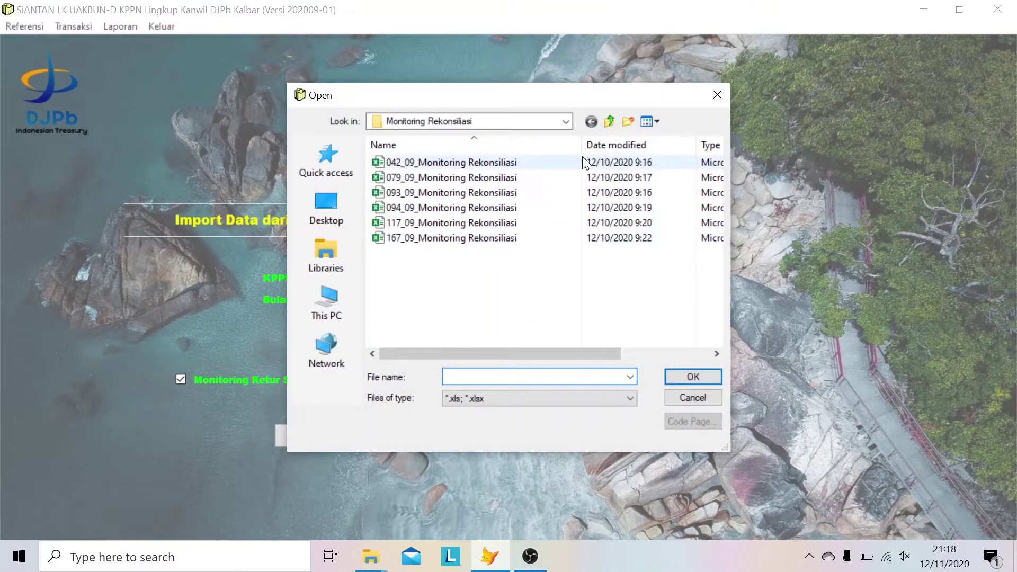
left_click(609, 122)
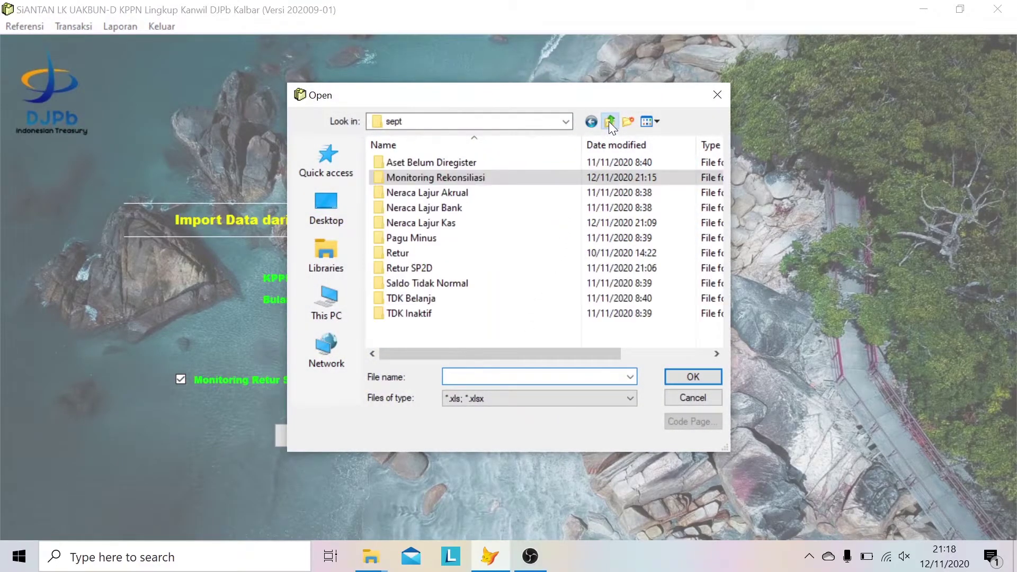
double_click(459, 255)
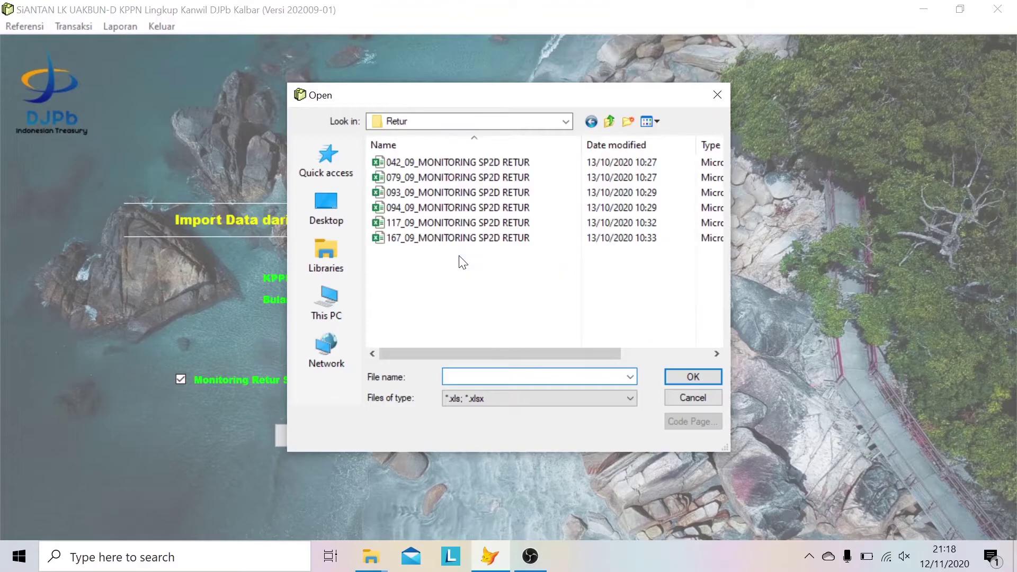
left_click(506, 168)
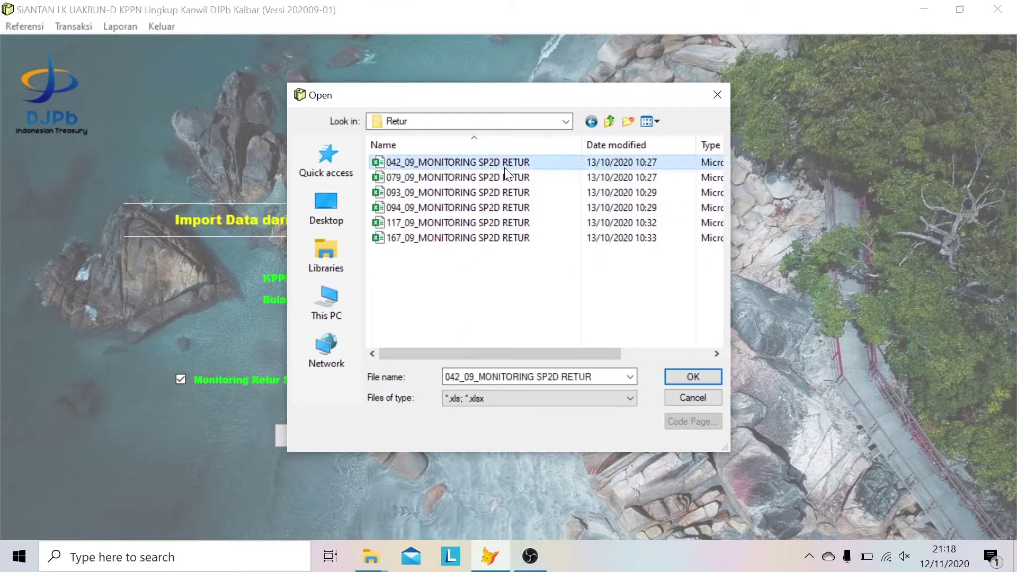
left_click(693, 377)
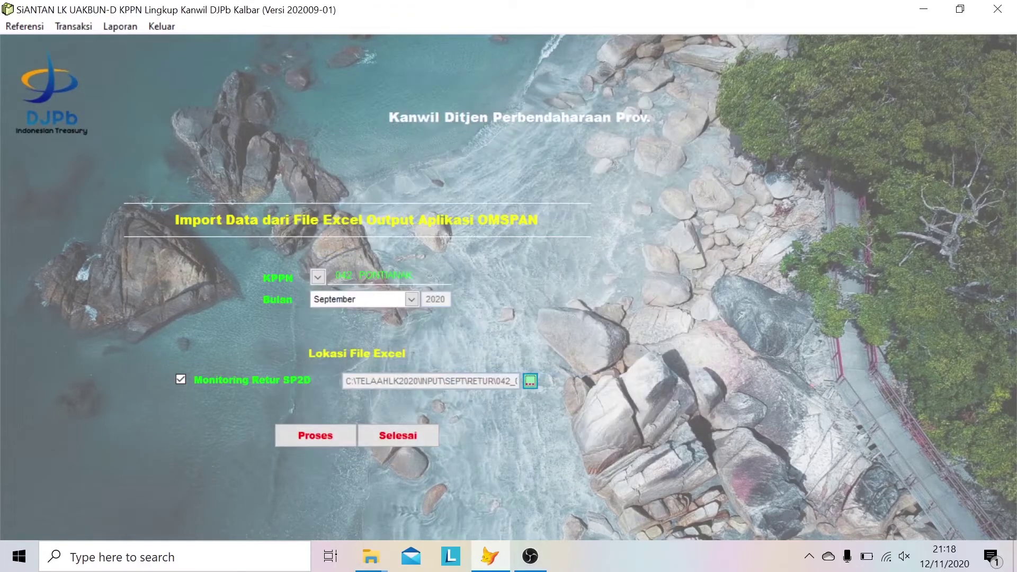
left_click(313, 433)
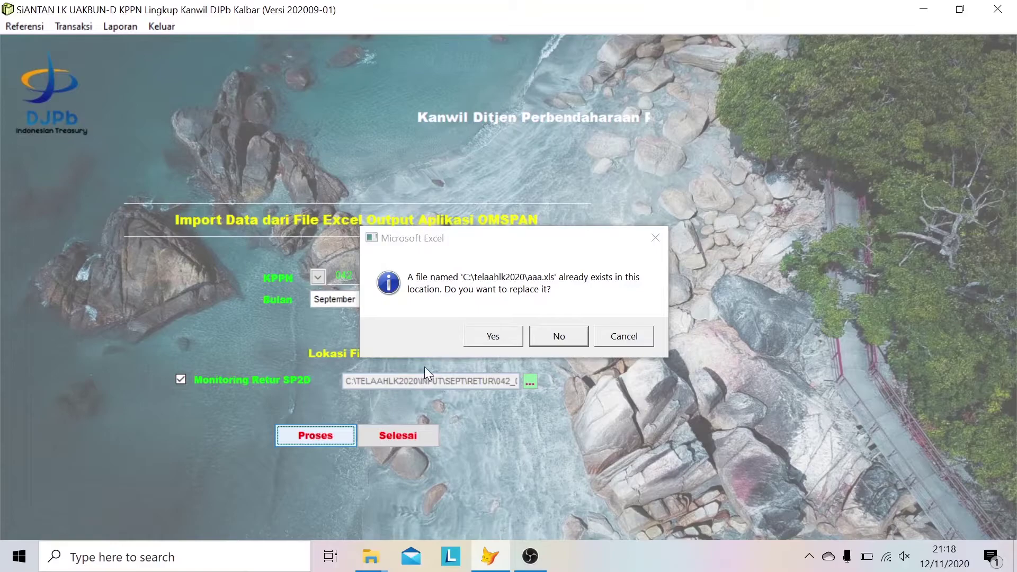
left_click(479, 342)
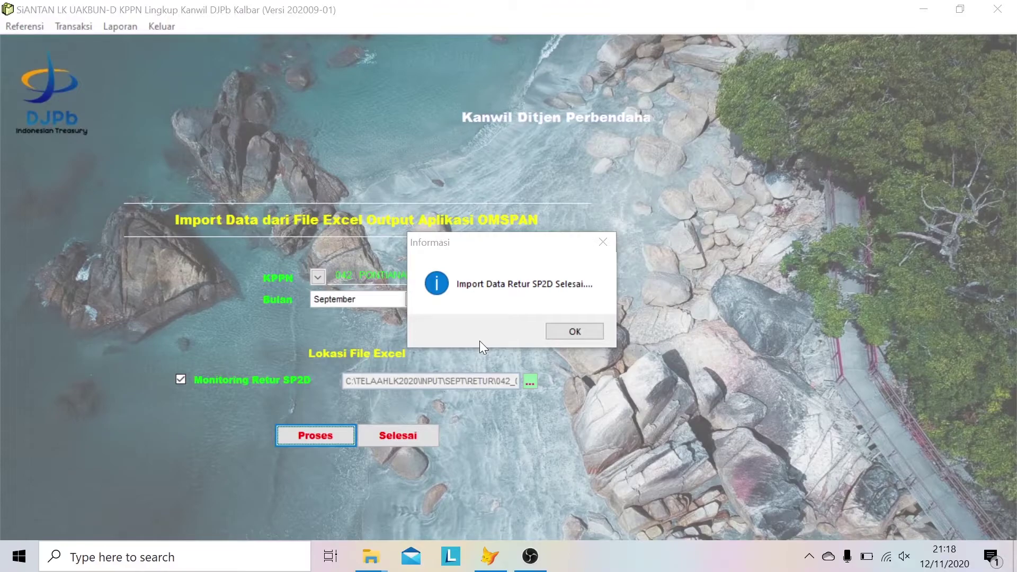
left_click(565, 329)
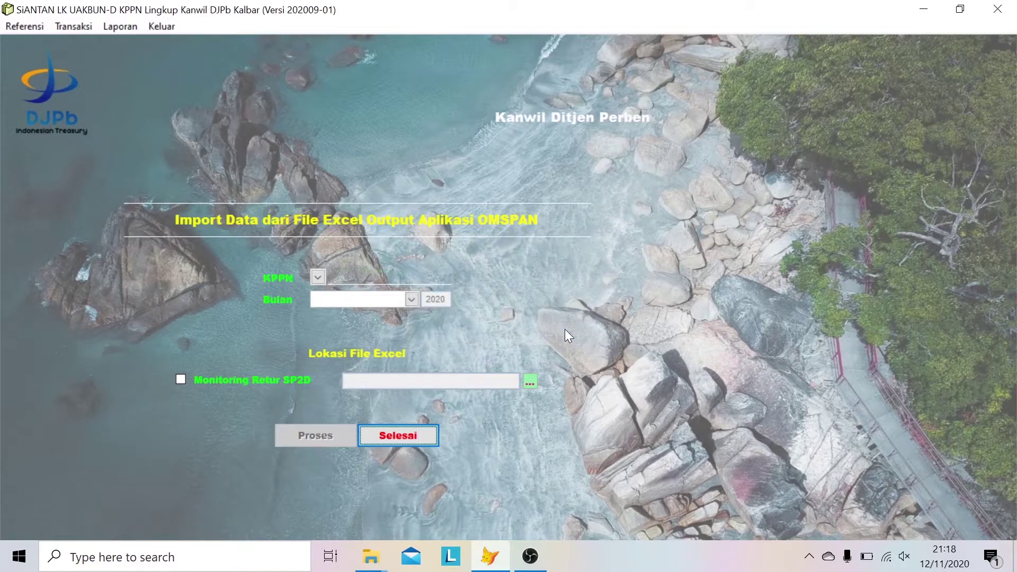
left_click(401, 439)
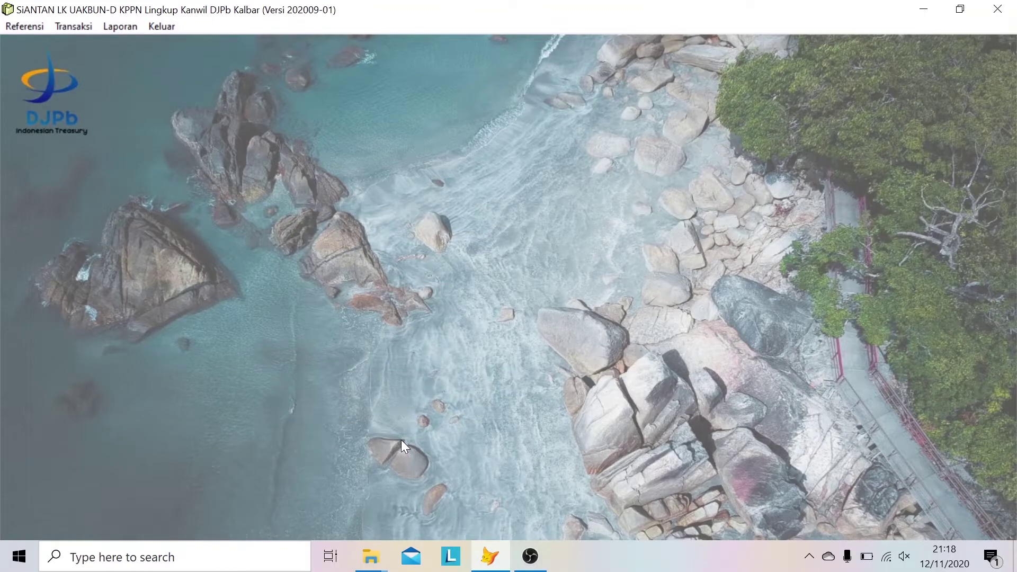
- Open the Transaksi menu to list the transaction forms
left_click(74, 26)
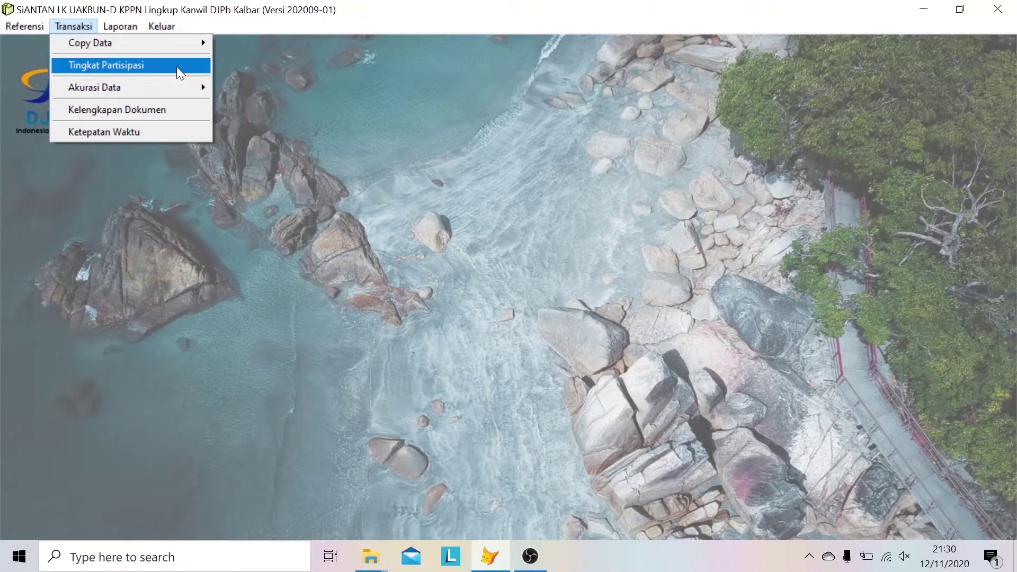
- Add a Tingkat Partisipasi entry with Periode LK 09 September and first-upload cutoff day 14
left_click(177, 66)
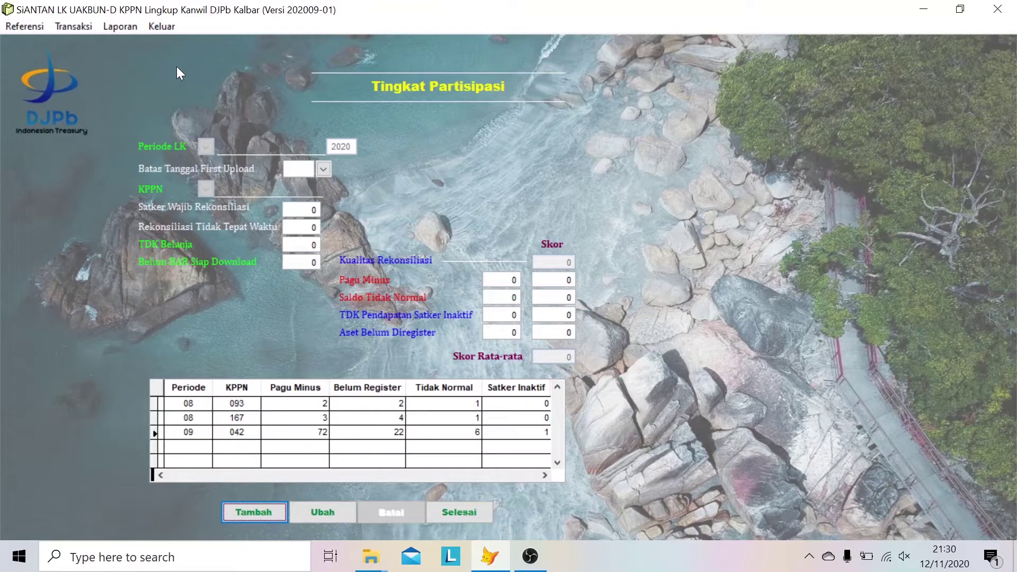
left_click(252, 512)
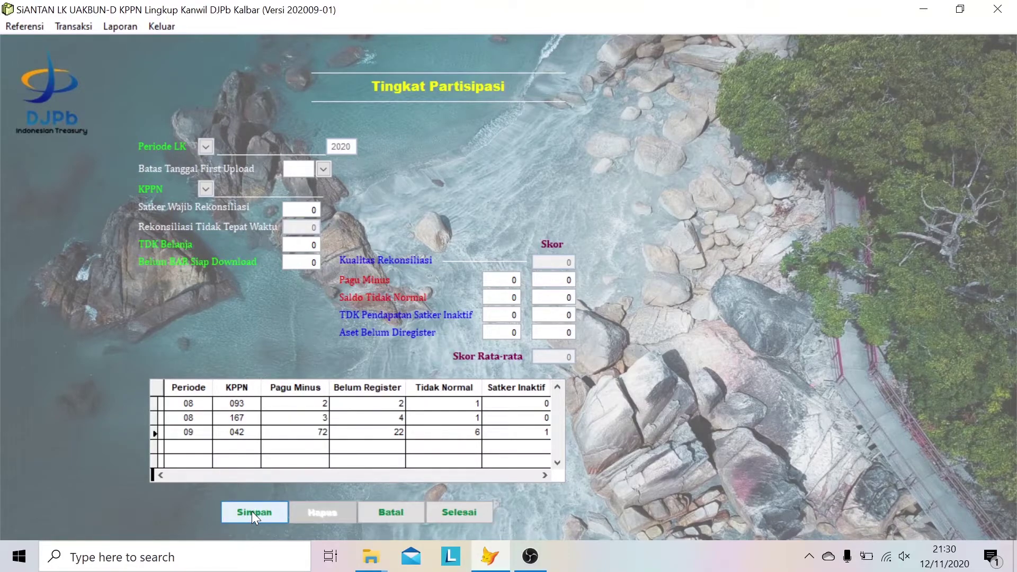
left_click(205, 147)
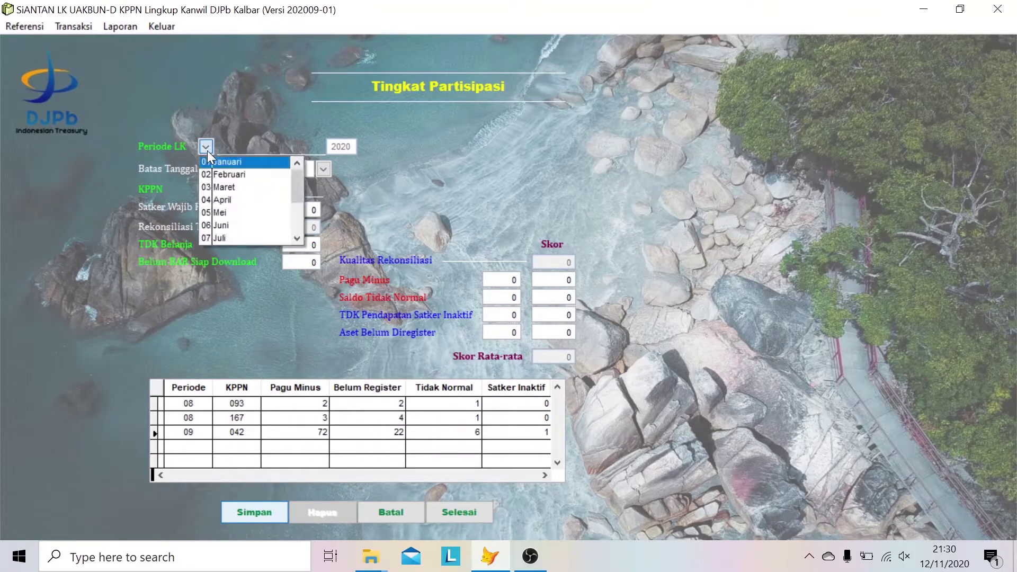
left_click(301, 239)
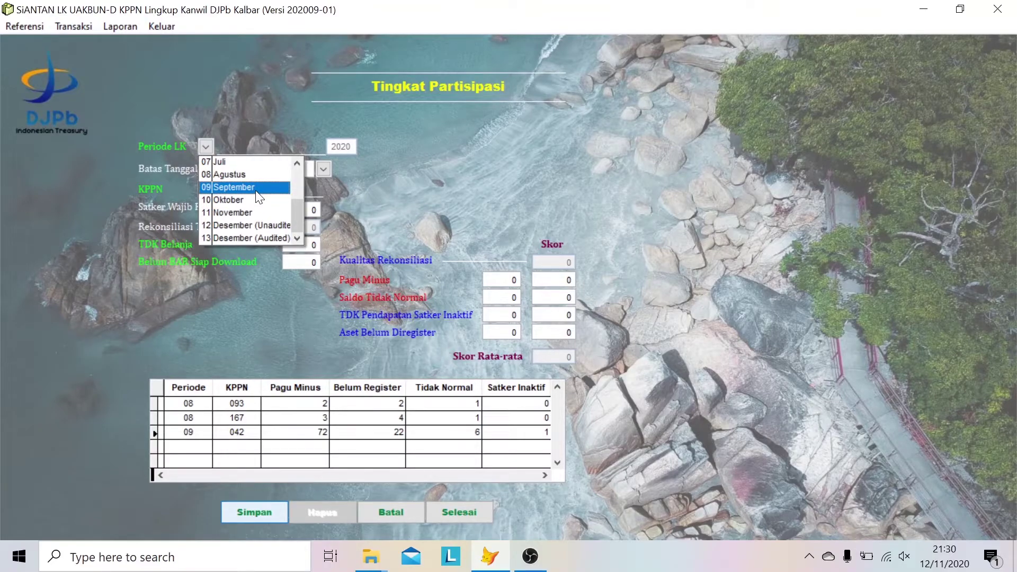
left_click(257, 189)
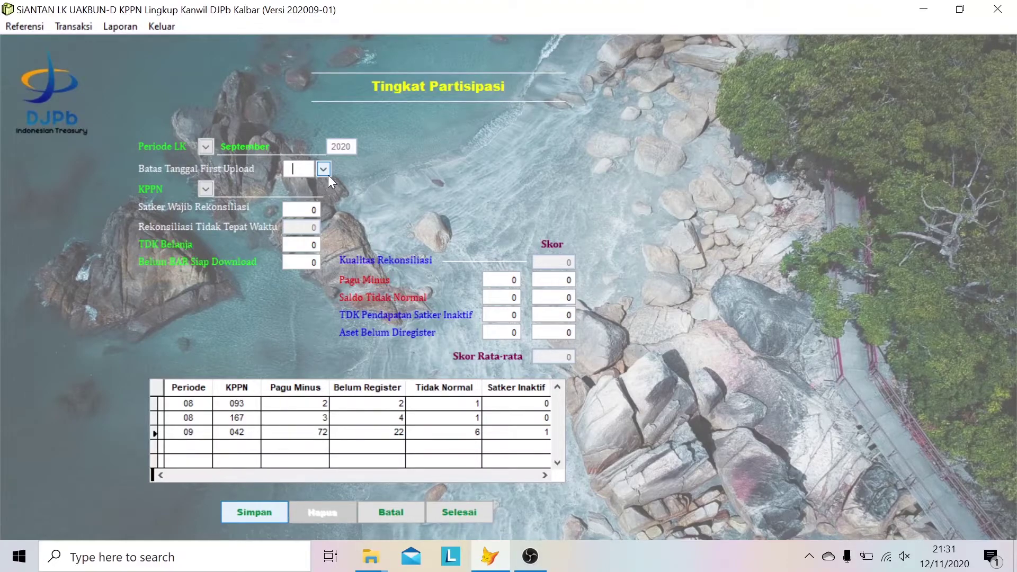
left_click(328, 174)
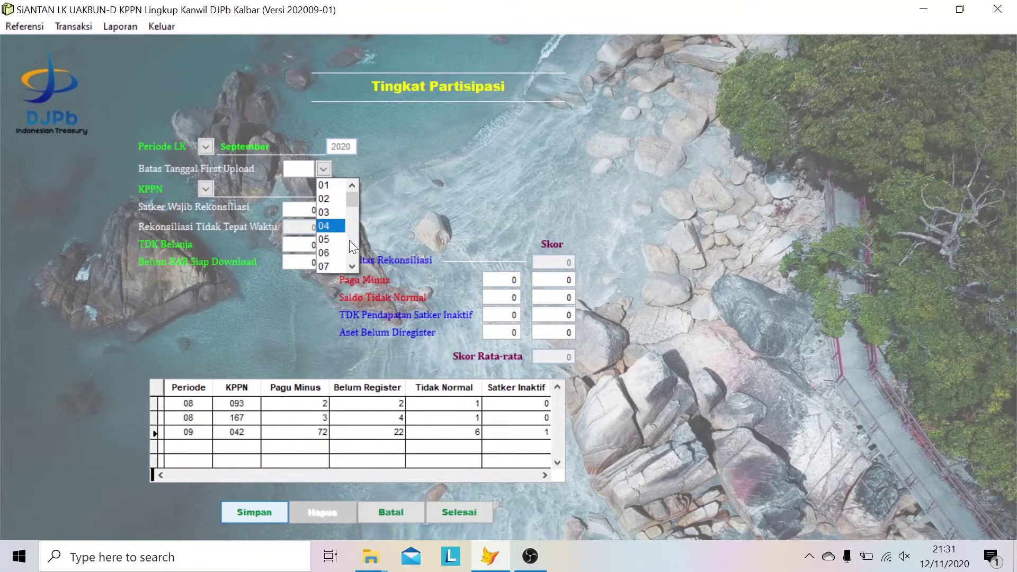
scroll(351, 266, "down", 4)
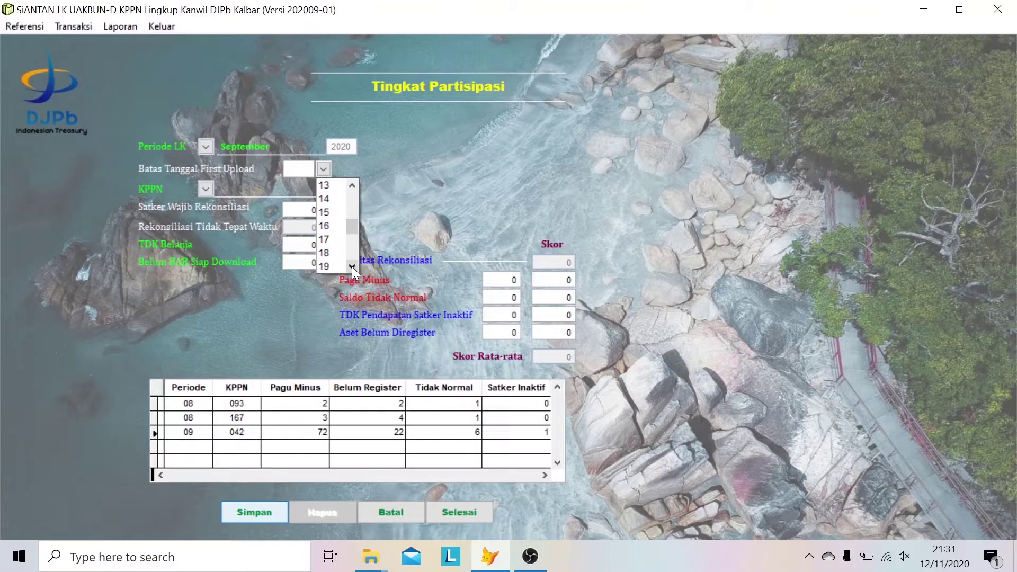
left_click(329, 200)
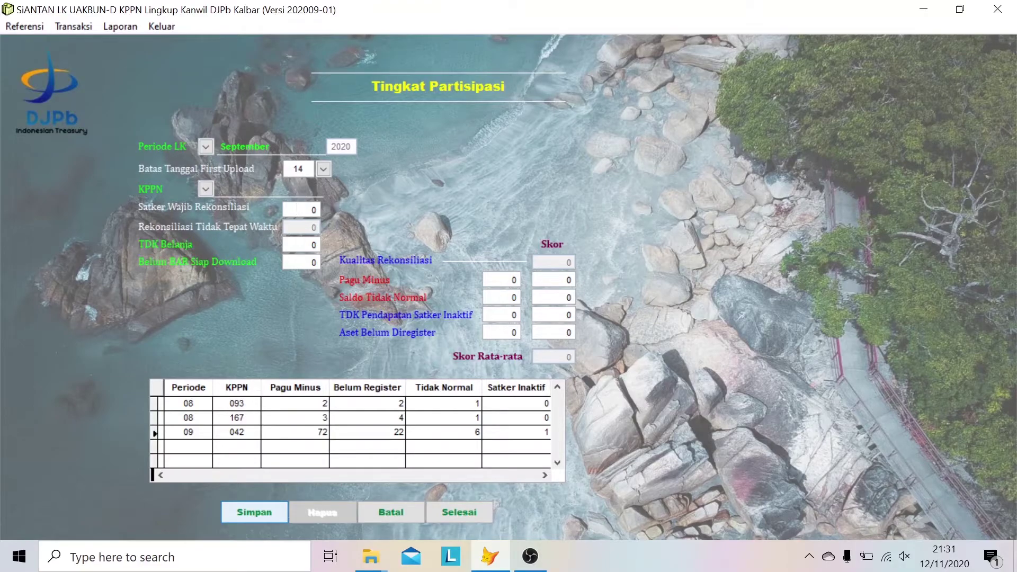
- Select KPPN 042 PONTIANAK (average 85.8398), save, and acknowledge the already-entered notice
left_click(206, 189)
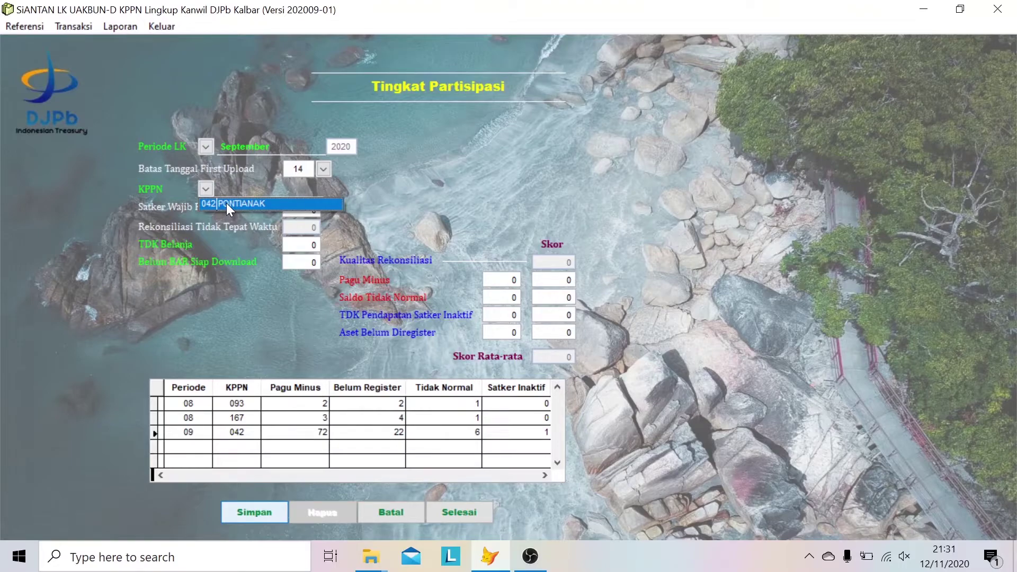
left_click(227, 204)
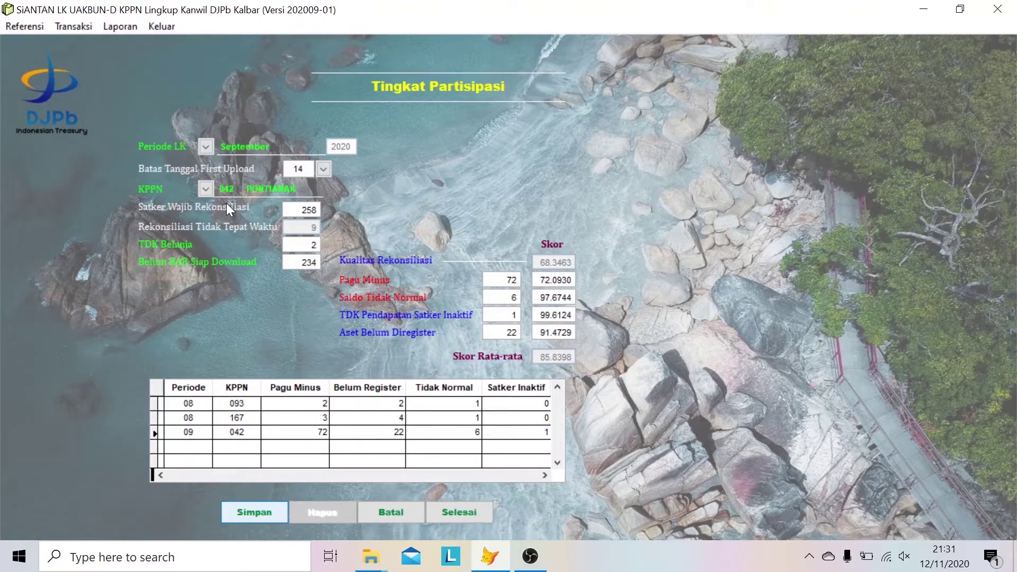
left_click(259, 510)
left_click(259, 510)
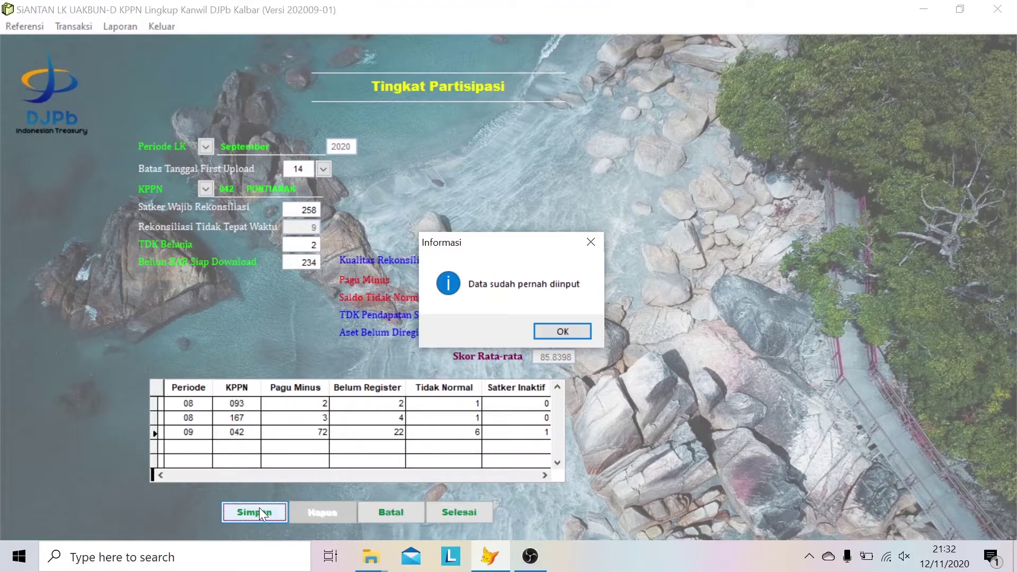
left_click(579, 328)
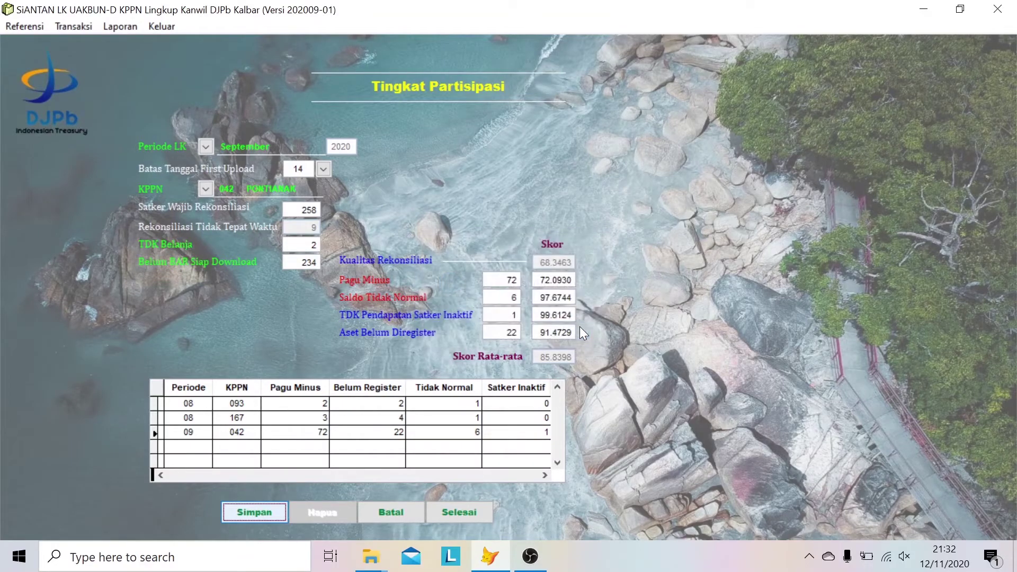
- Close the Tingkat Partisipasi form and show the Transaksi > Akurasi Data submenu
left_click(463, 511)
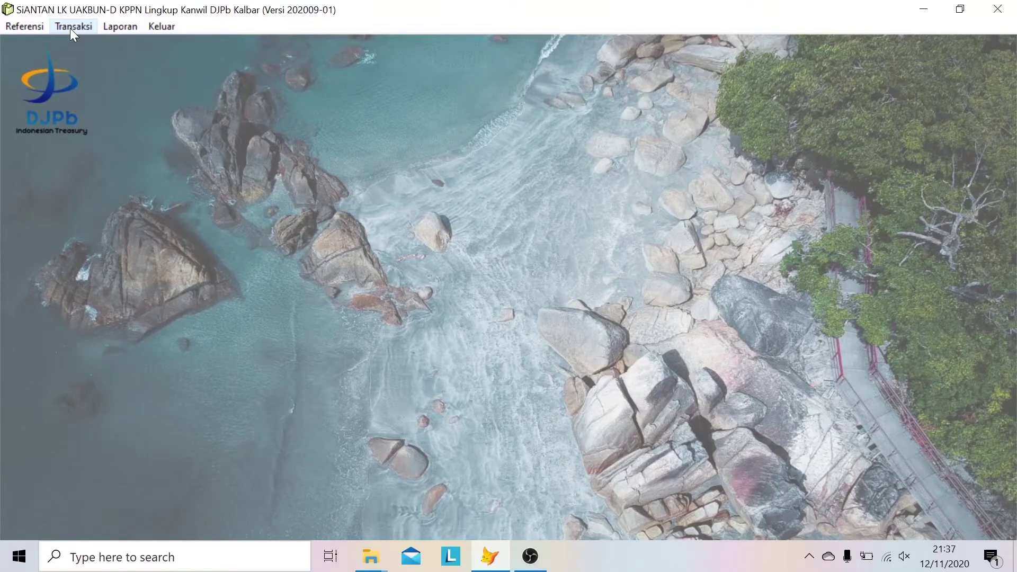
left_click(77, 30)
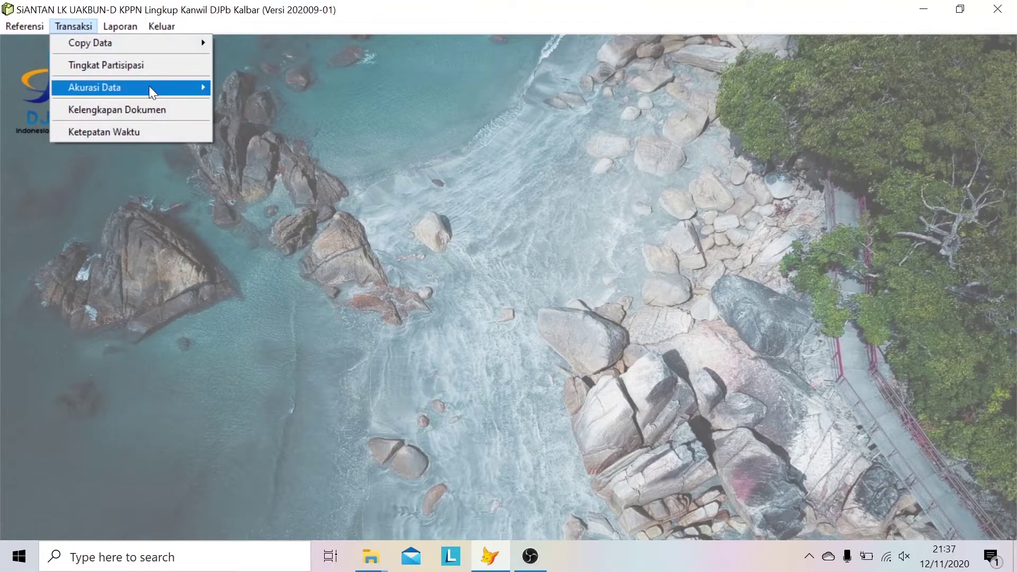
mouse_move(149, 88)
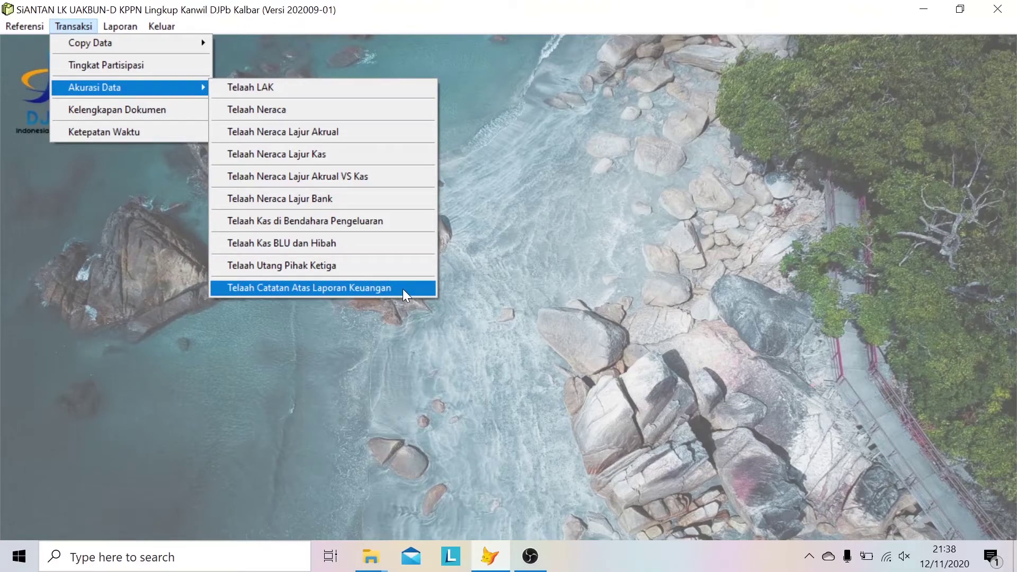
- Add a Telaah Neraca Lajur Akrual review entry for KPPN 042 PONTIANAK, September
left_click(374, 132)
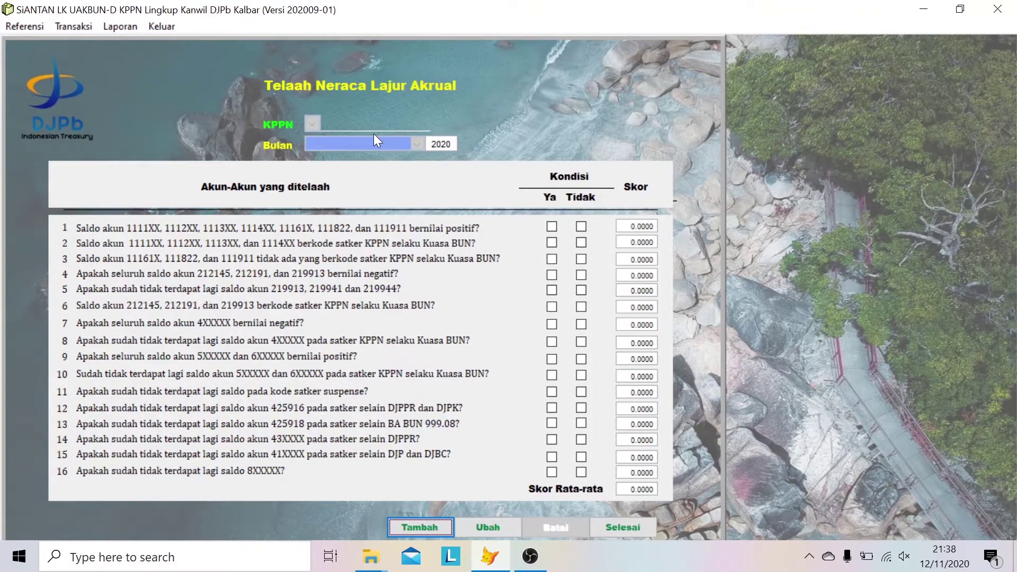
left_click(398, 521)
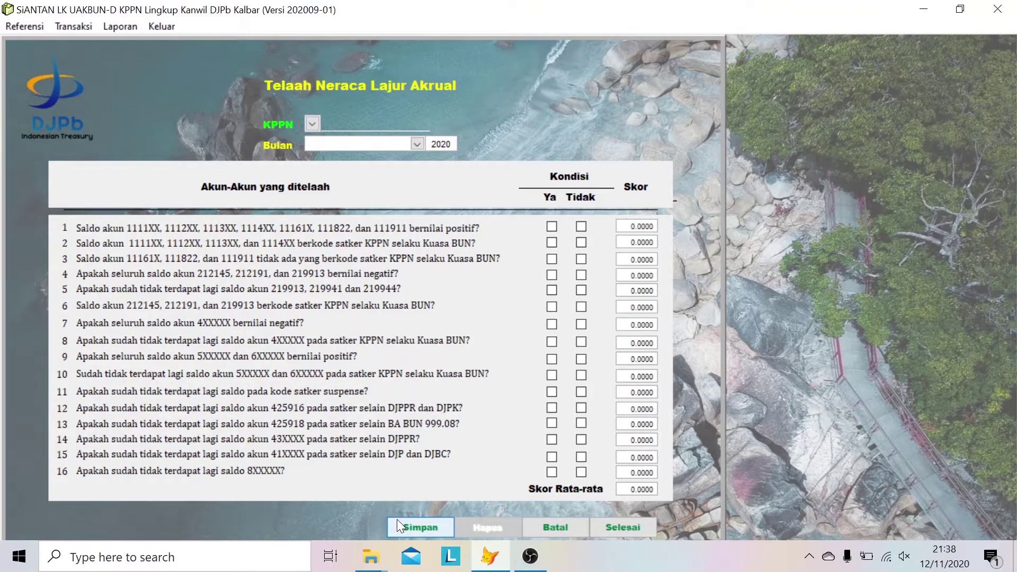
left_click(311, 125)
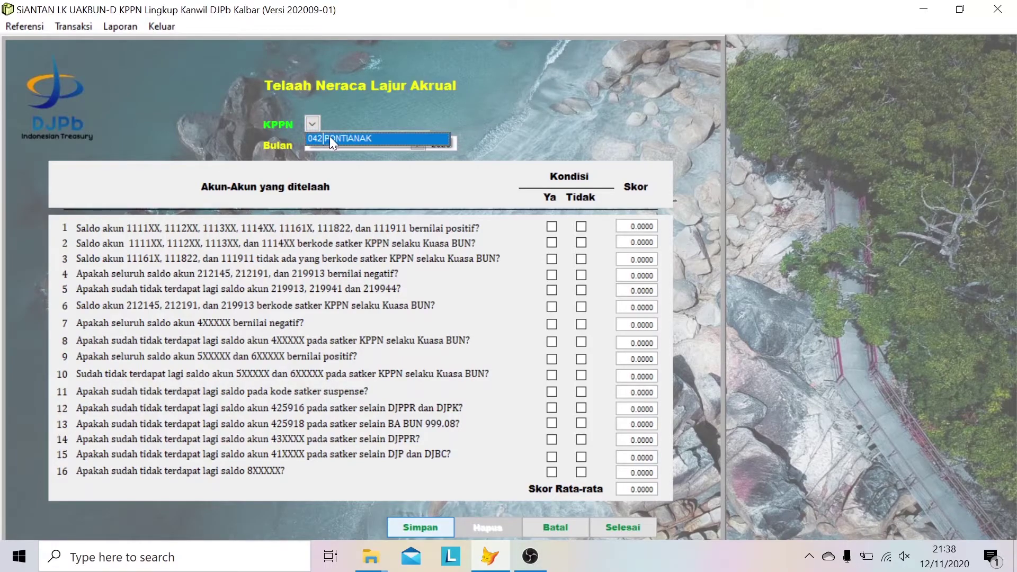
left_click(330, 137)
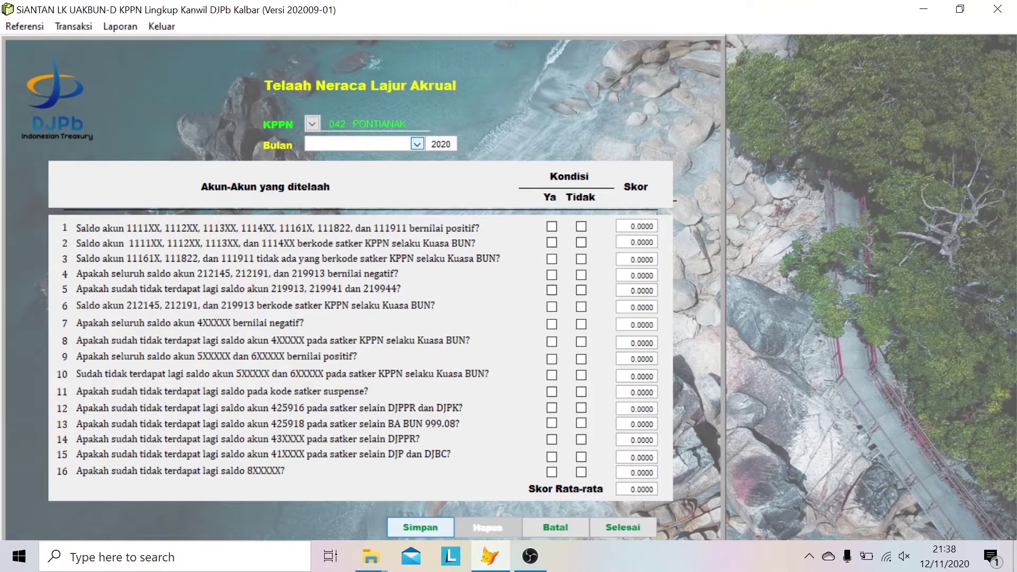
left_click(417, 145)
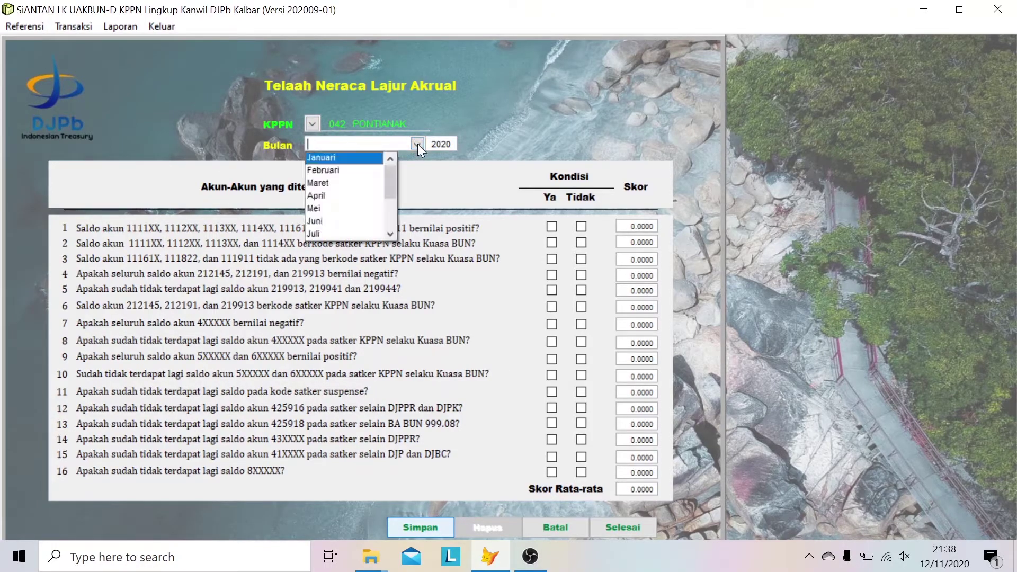
left_click(391, 234)
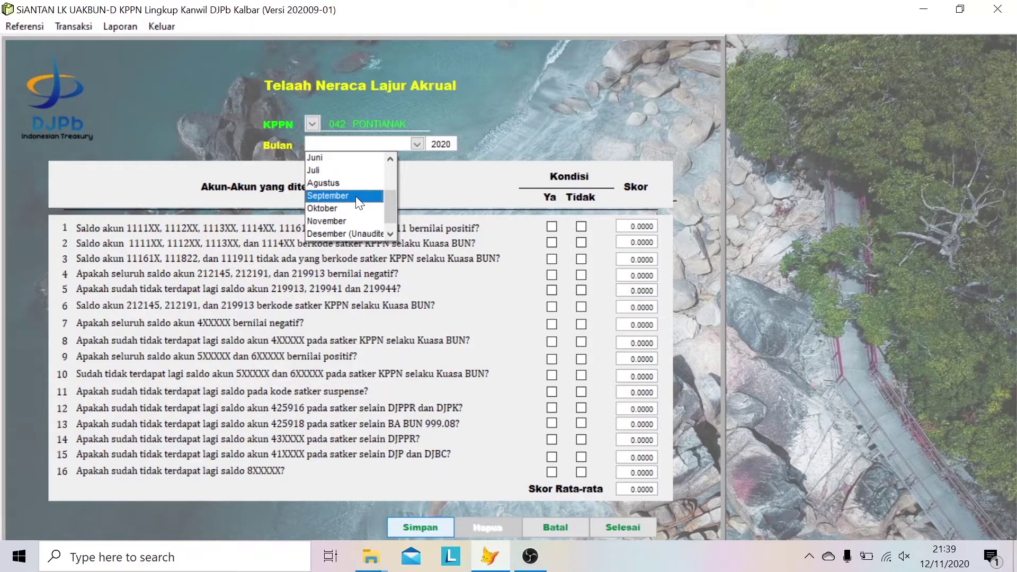
left_click(355, 196)
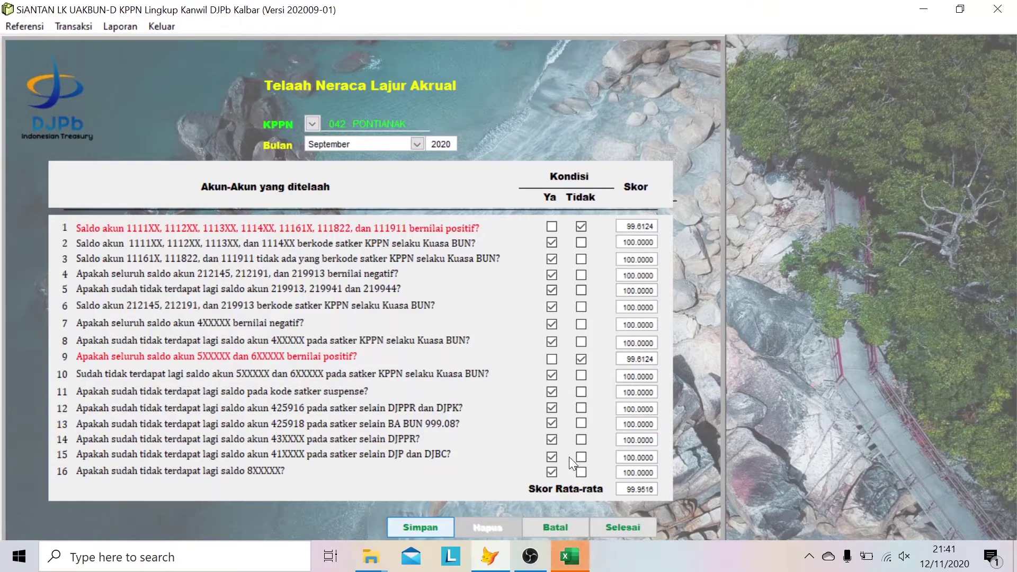
- In Book1, autofit column C so the account 111613 description fits
left_click(570, 559)
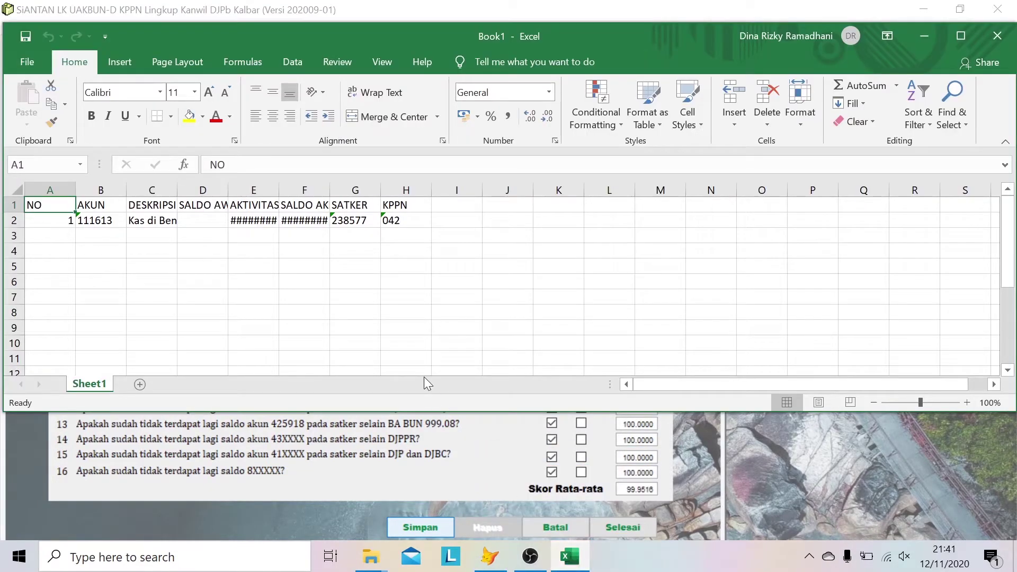
double_click(176, 189)
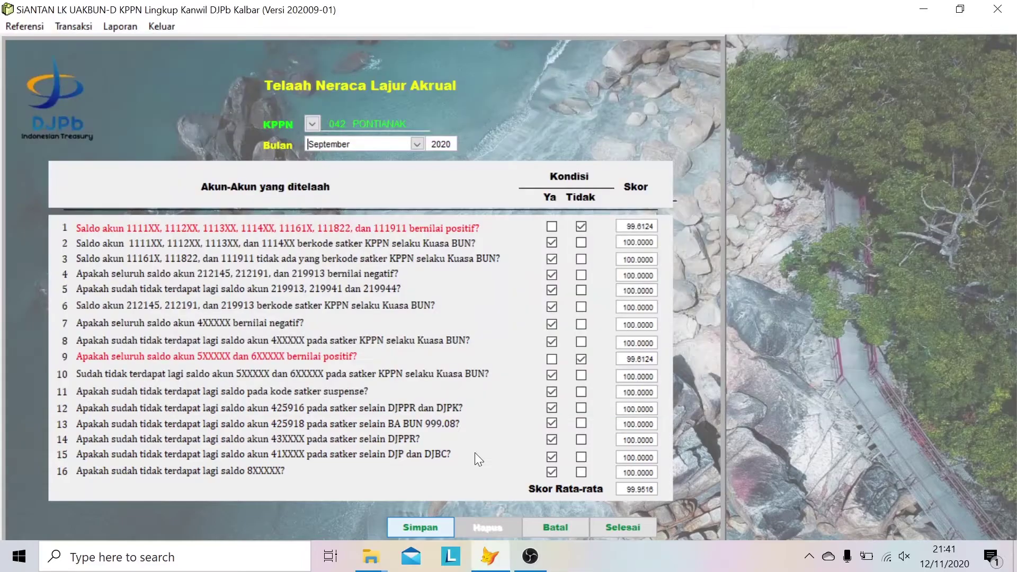
- Save the accrual worksheet review, acknowledge the 'Data sudah pernah diinput' notice, and close the form
left_click(431, 526)
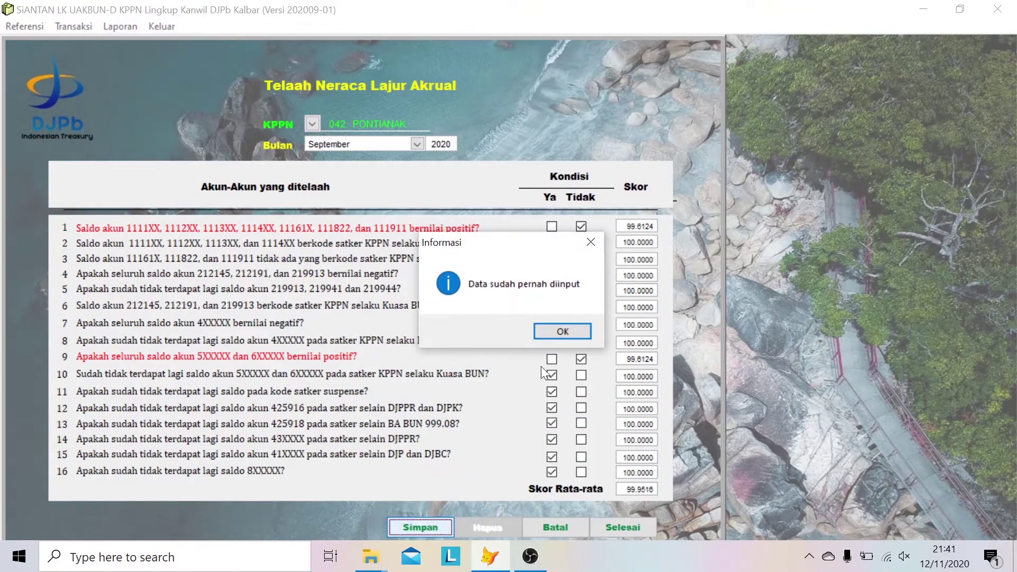
left_click(549, 329)
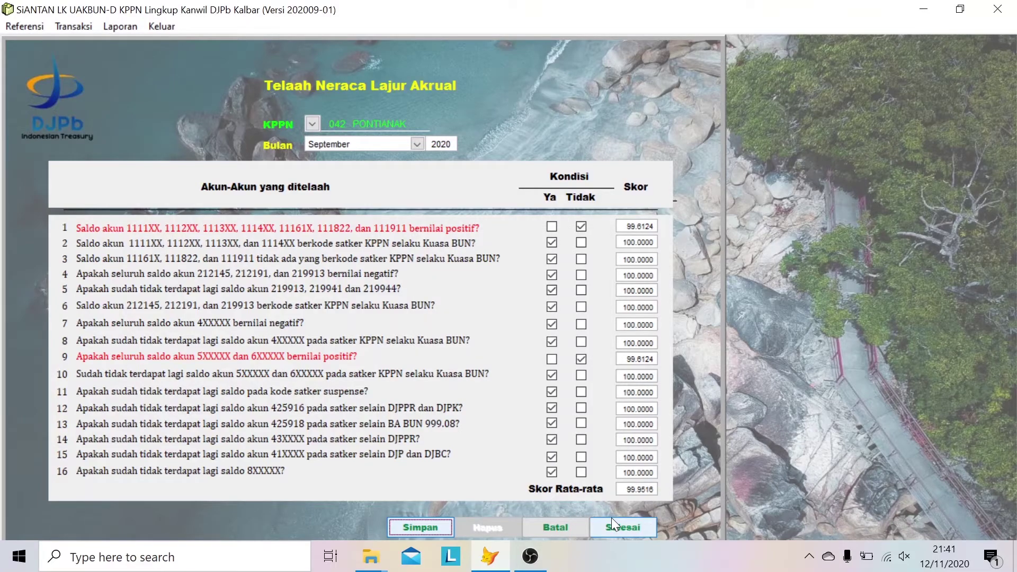
left_click(611, 518)
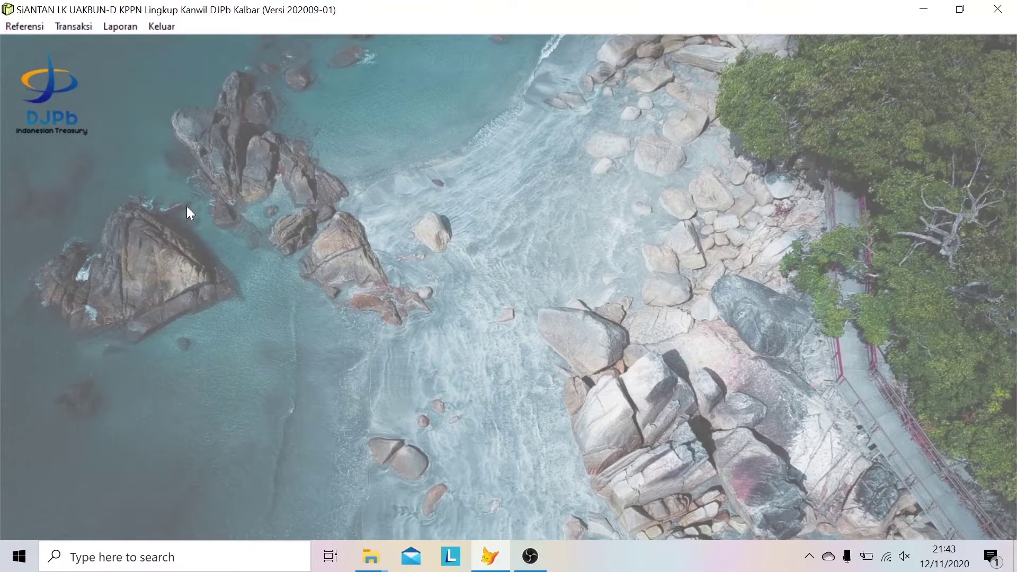
- Start a new Kelengkapan LK completeness record for KPPN 042 PONTIANAK
left_click(79, 26)
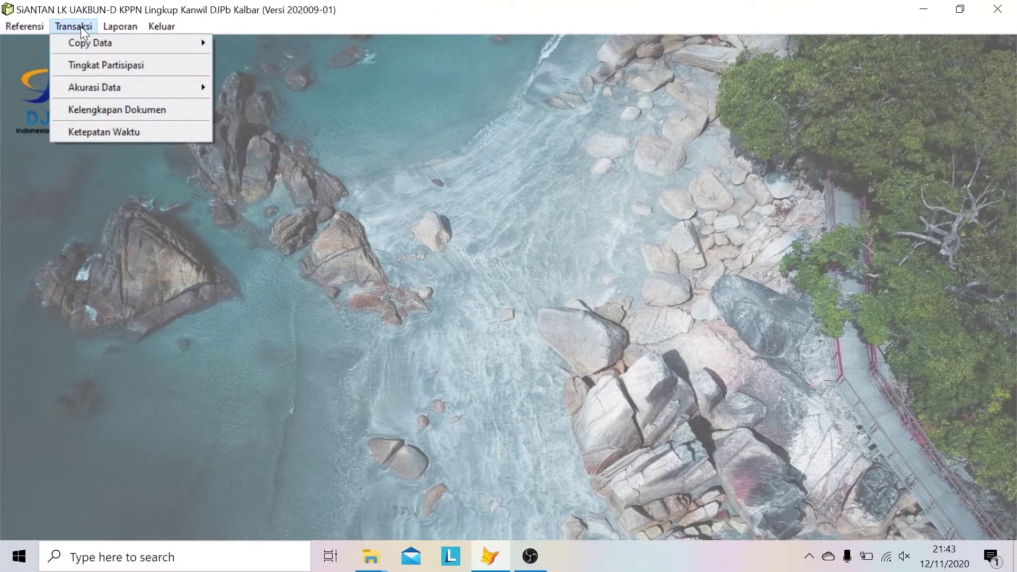
left_click(180, 111)
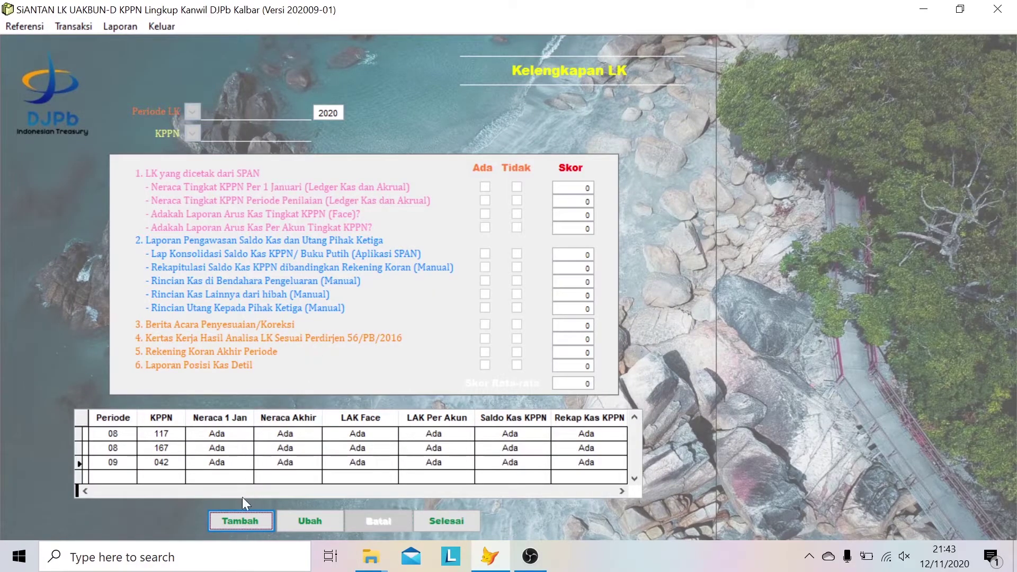
left_click(237, 519)
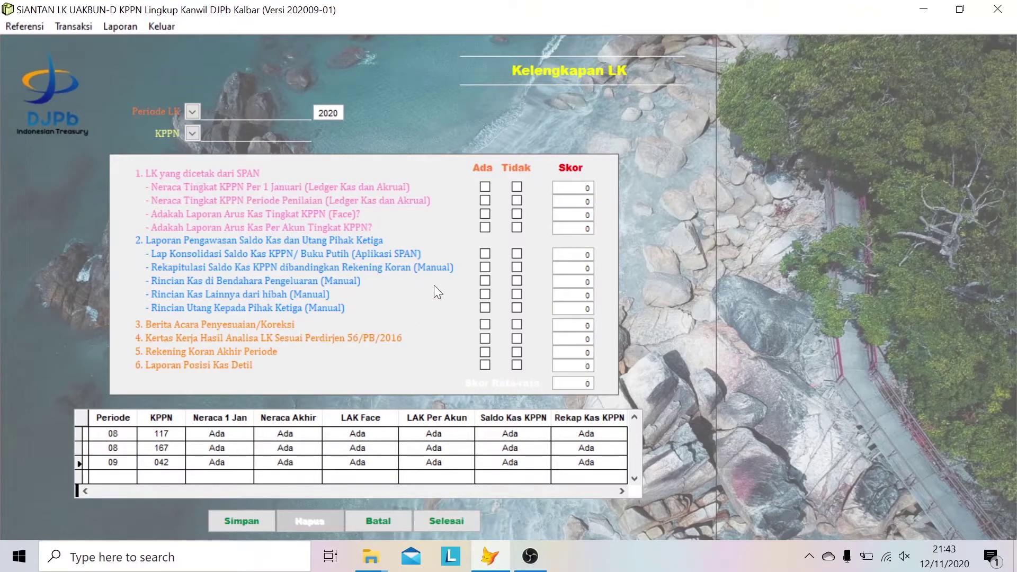
left_click(193, 133)
left_click(214, 148)
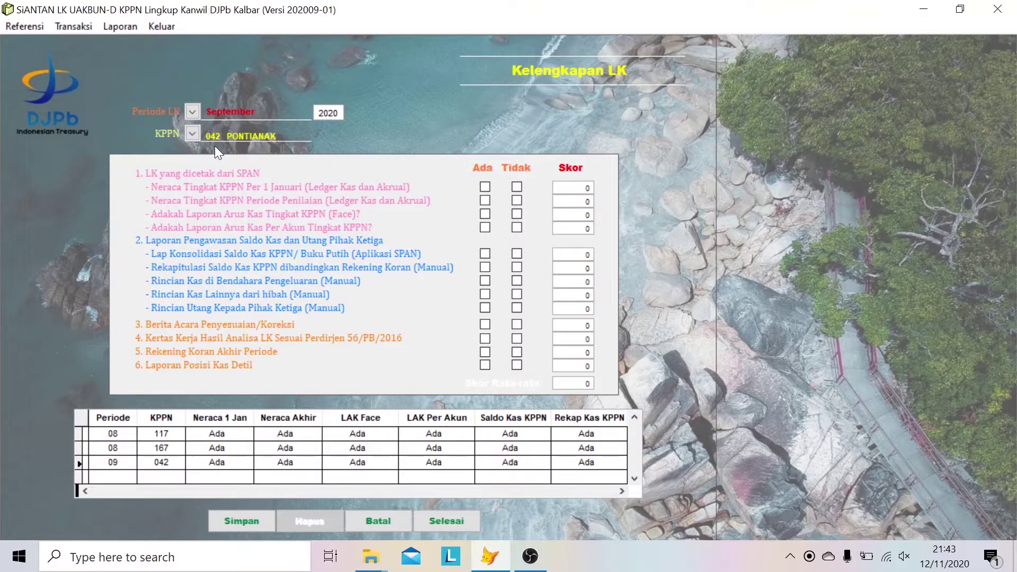
- Mark the first four SPAN reports as Ada: both balance sheets and both cash flow reports
left_click(487, 185)
left_click(517, 187)
left_click(486, 188)
left_click(518, 187)
left_click(485, 188)
left_click(484, 205)
left_click(484, 215)
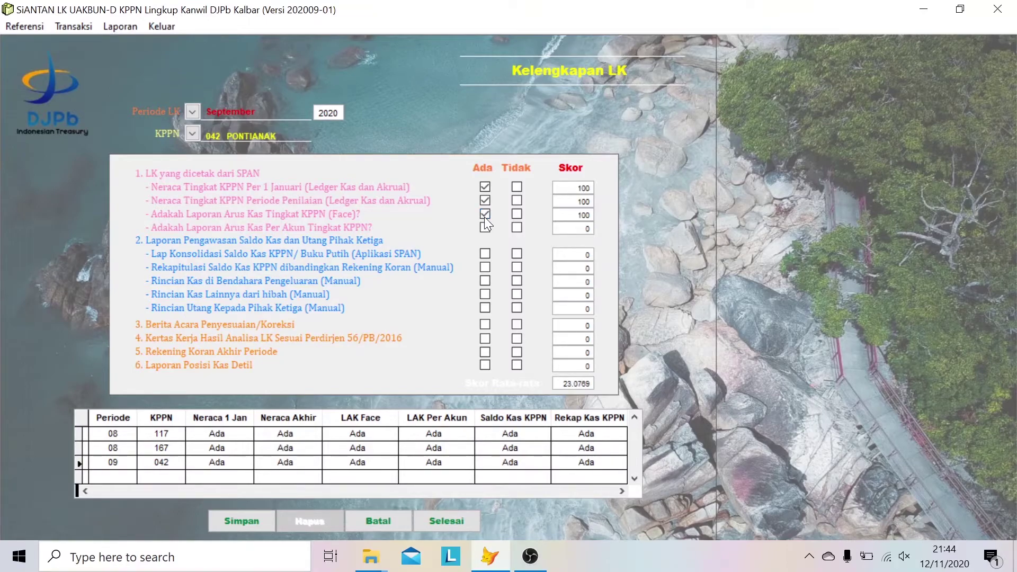
left_click(484, 230)
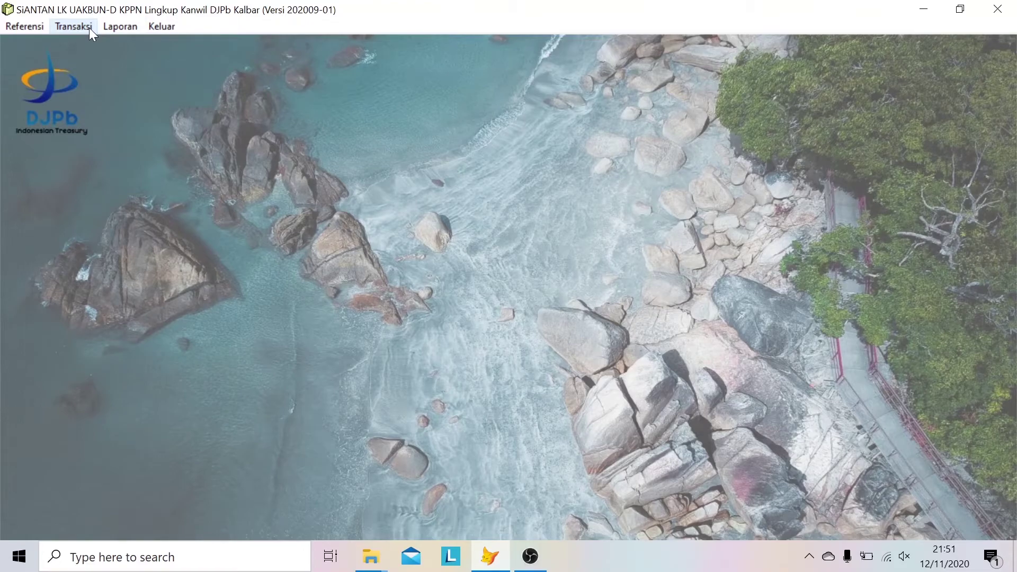
- Start a new Ketepatan Waktu timeliness record for the September period
left_click(89, 27)
left_click(154, 134)
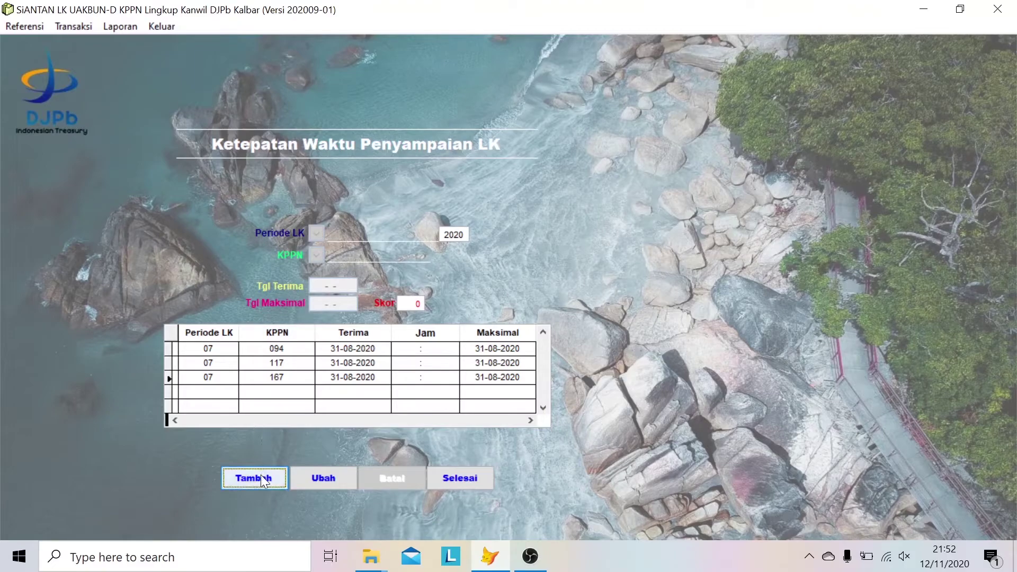
left_click(254, 478)
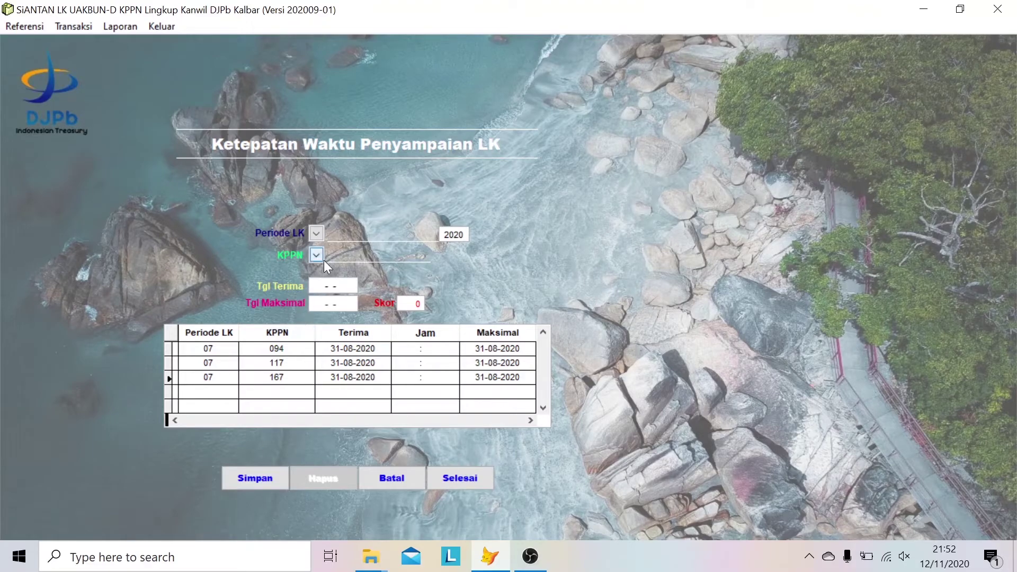
left_click(317, 233)
left_click(330, 247)
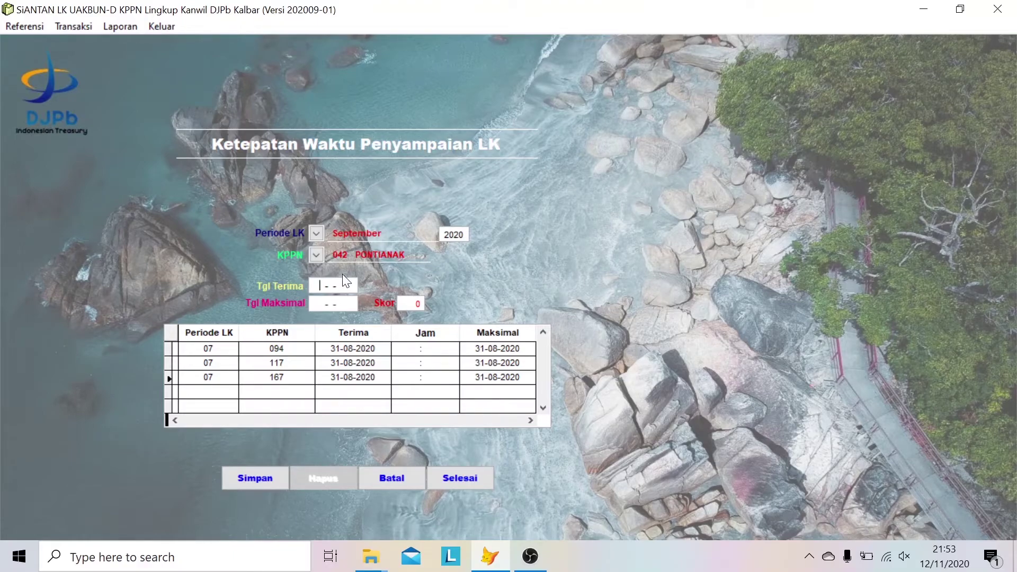
- Enter received date 21-10-2020 and deadline 20-10-2020
left_click(321, 257)
type("20102020")
type("20-10-2")
type("020")
key("Tab")
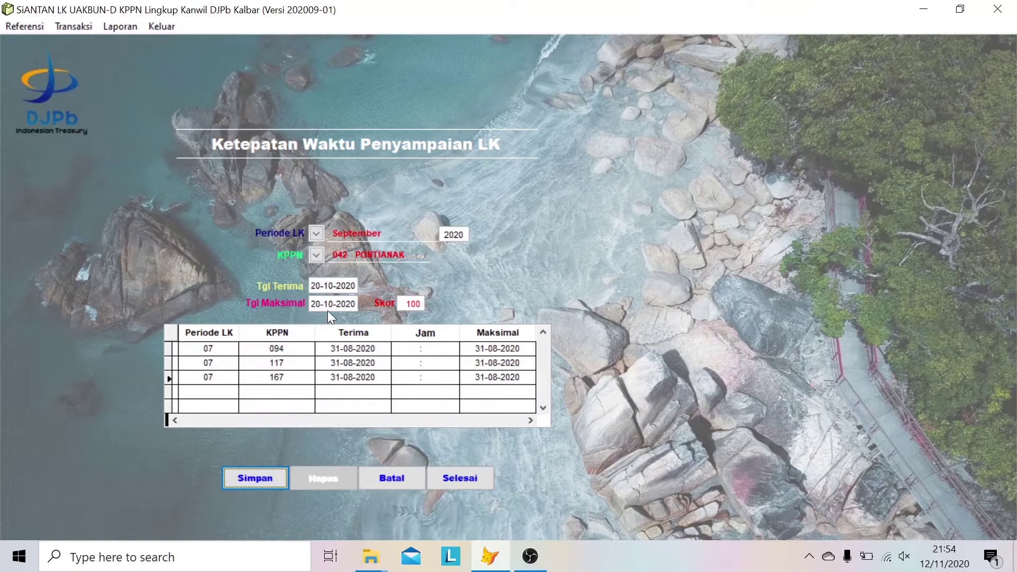
left_click(320, 286)
key("BackSpace")
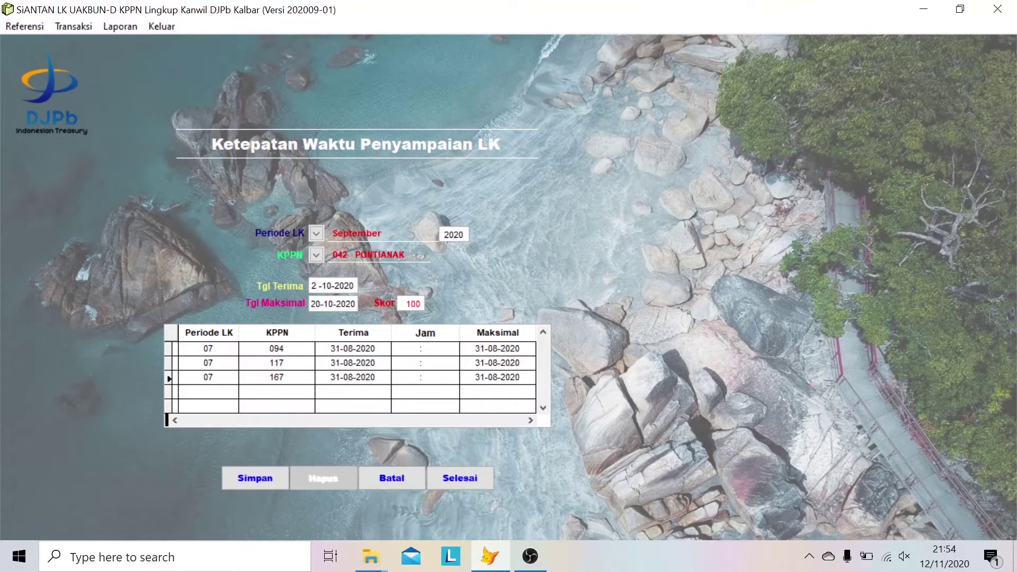
type("1")
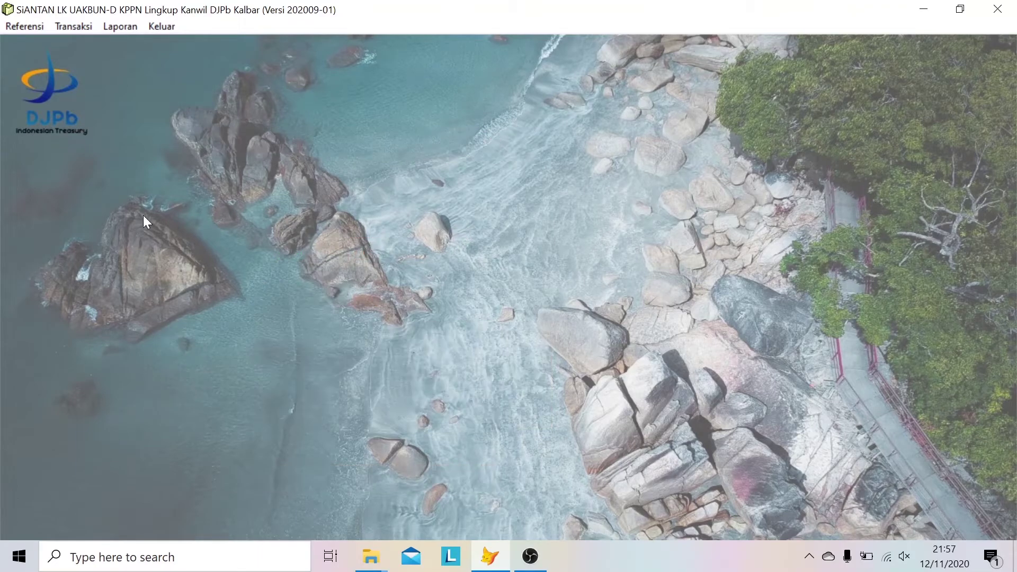
- Choose Laporan > Cetak Hasil Penilaian LK to show the Deskripsi Penilaian LK form
left_click(136, 30)
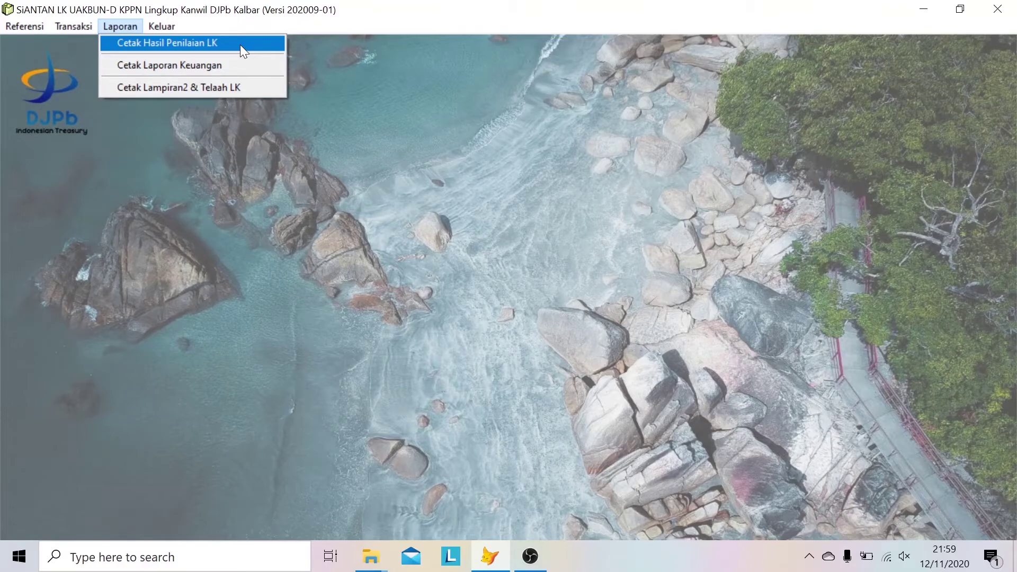
left_click(241, 44)
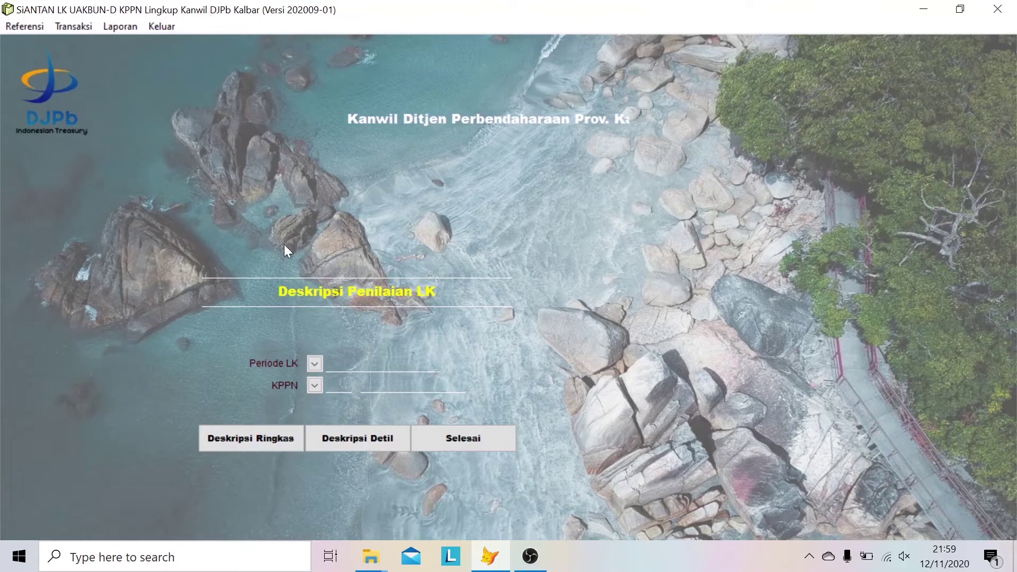
- Set Periode LK to September and KPPN to 042 PONTIANAK, then generate the brief description
left_click(316, 364)
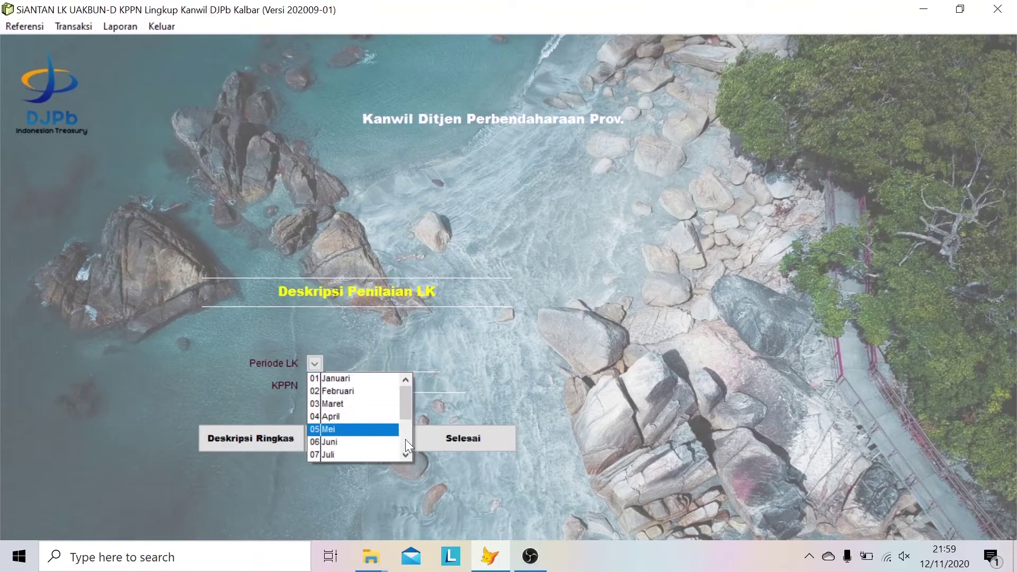
scroll(411, 454, "down", 2)
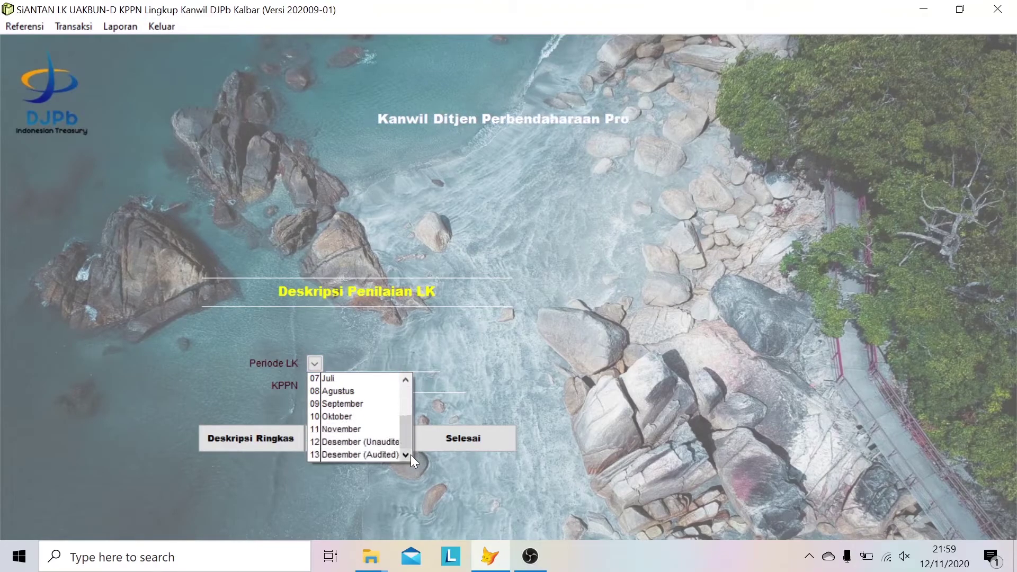
left_click(371, 404)
left_click(313, 385)
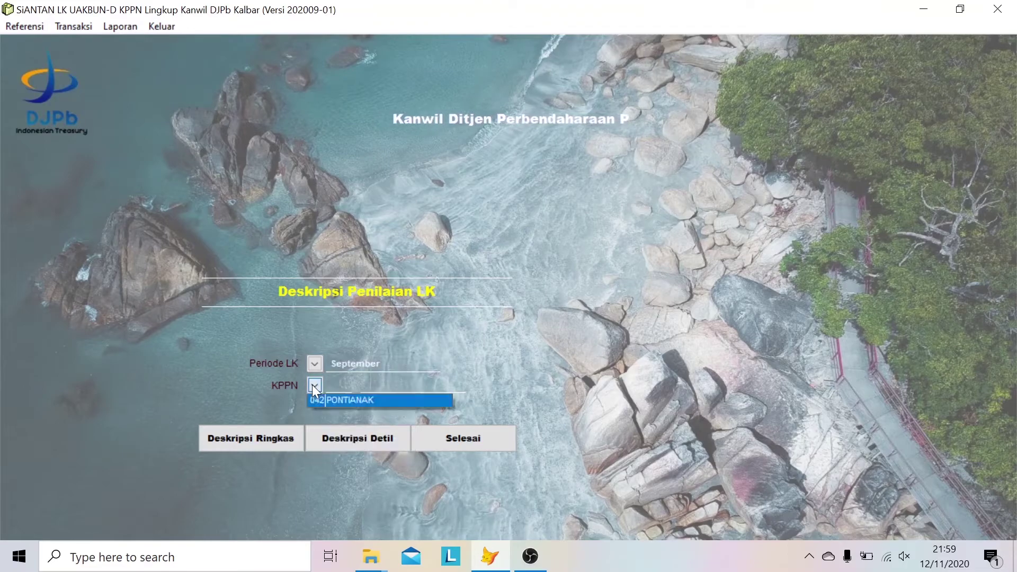
left_click(332, 402)
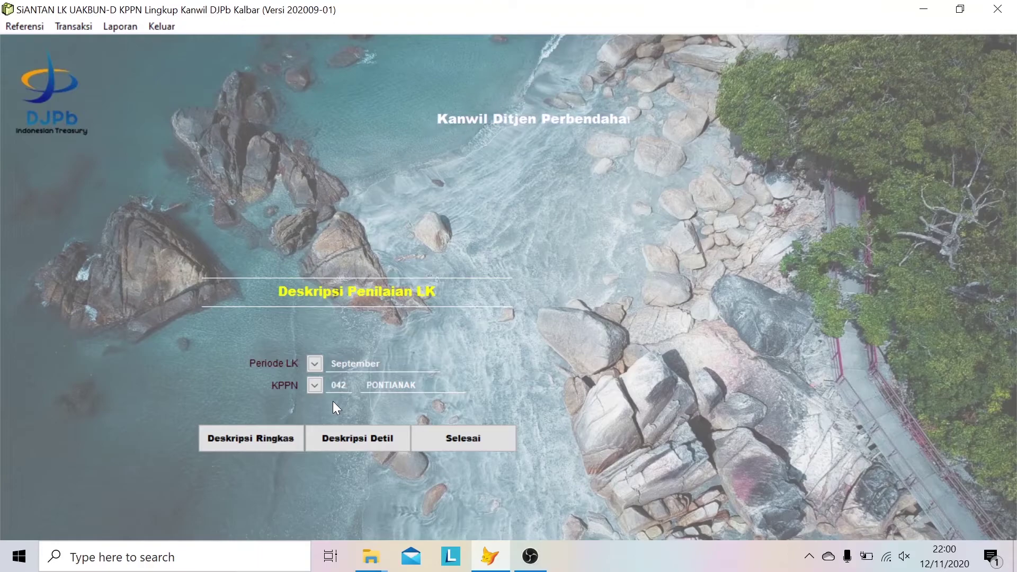
left_click(272, 443)
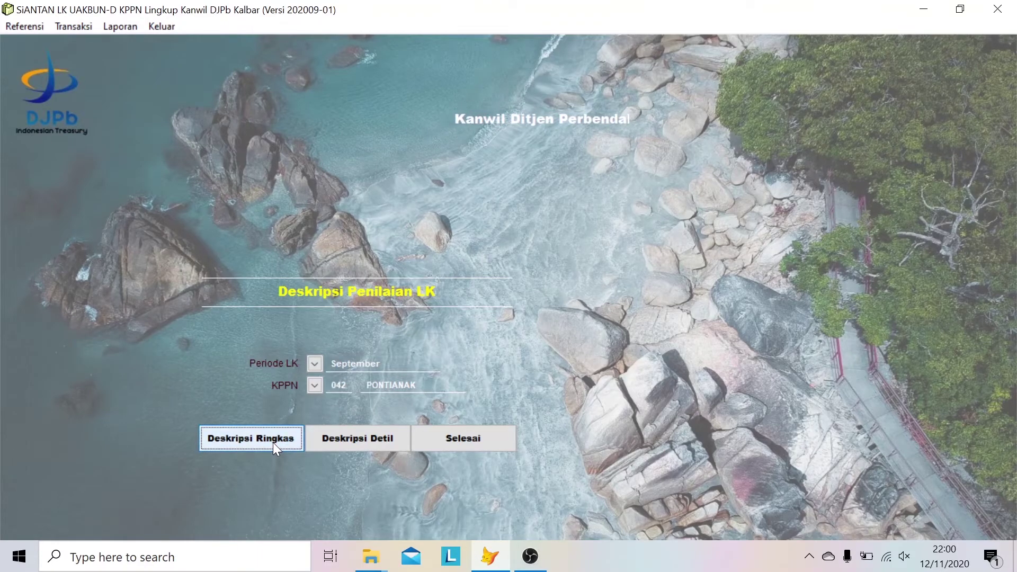
mouse_move(569, 559)
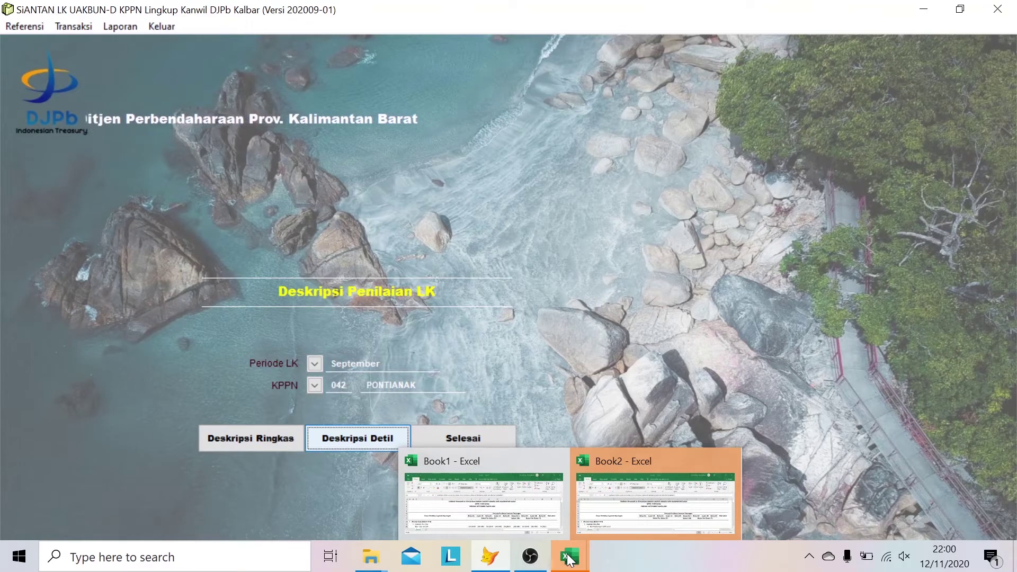
- Scroll through the Book1 brief assessment scores, then return to SiANTAN
left_click(518, 496)
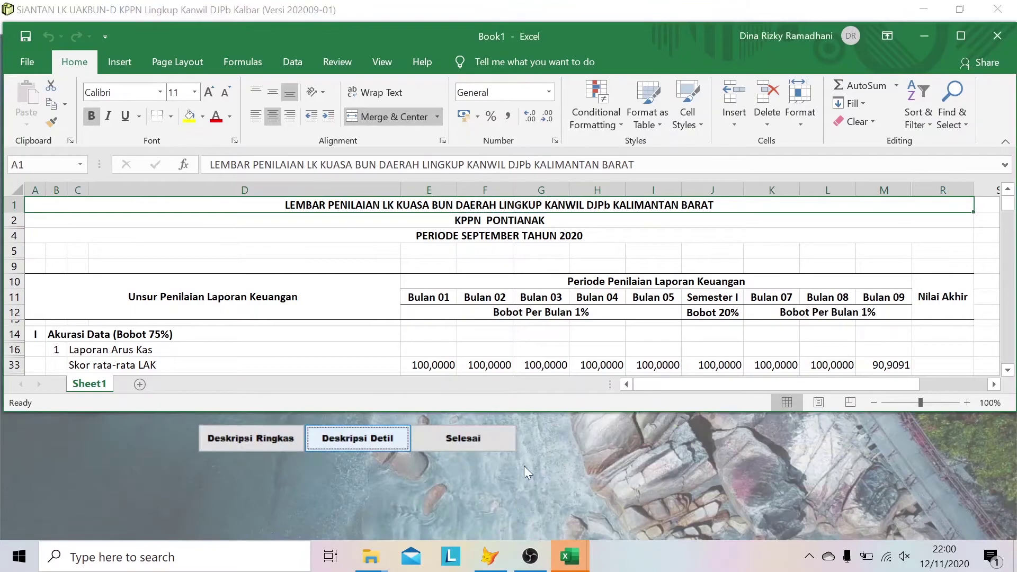
scroll(585, 311, "down", 10)
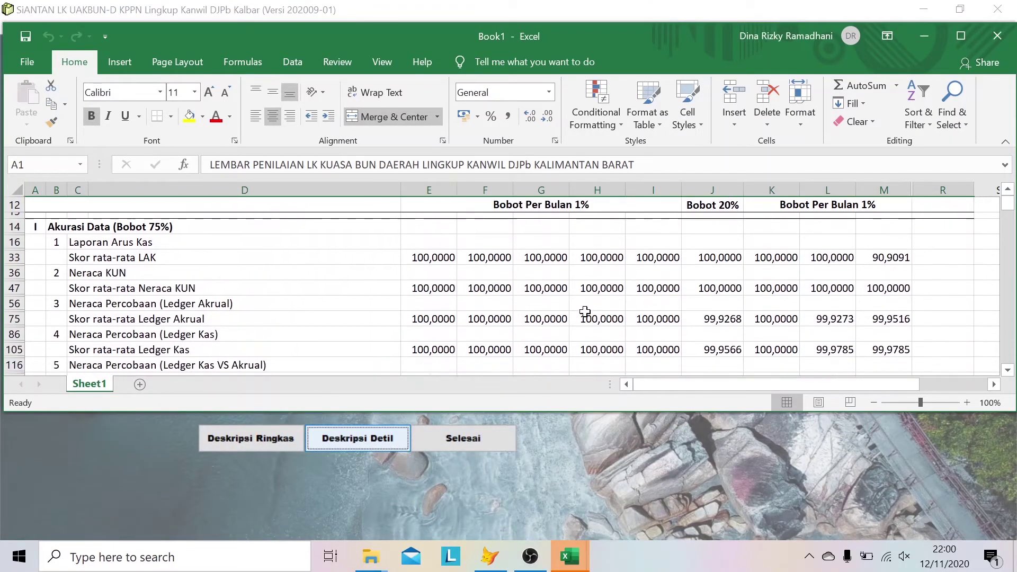
scroll(585, 312, "down", 6)
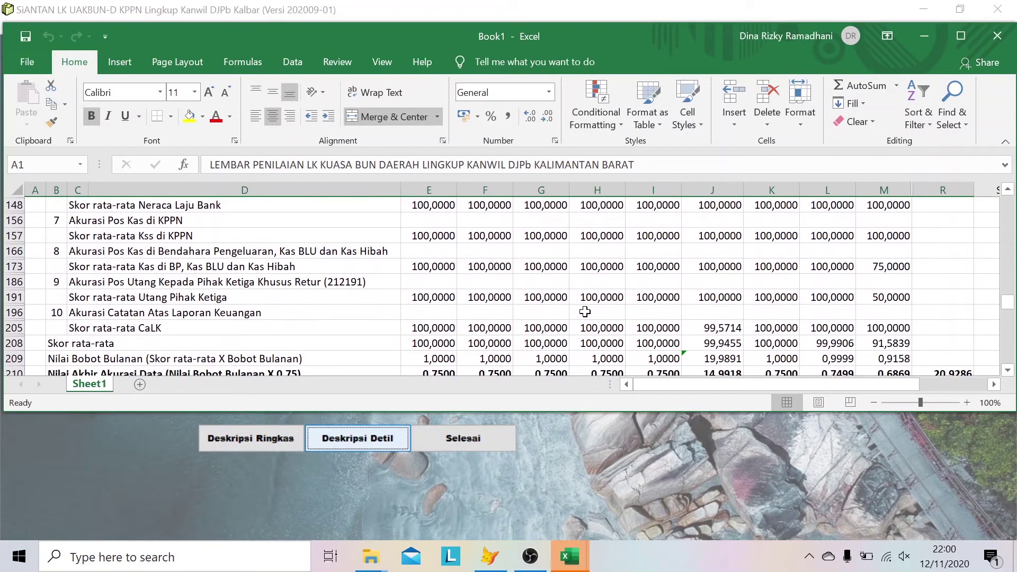
left_click(589, 411)
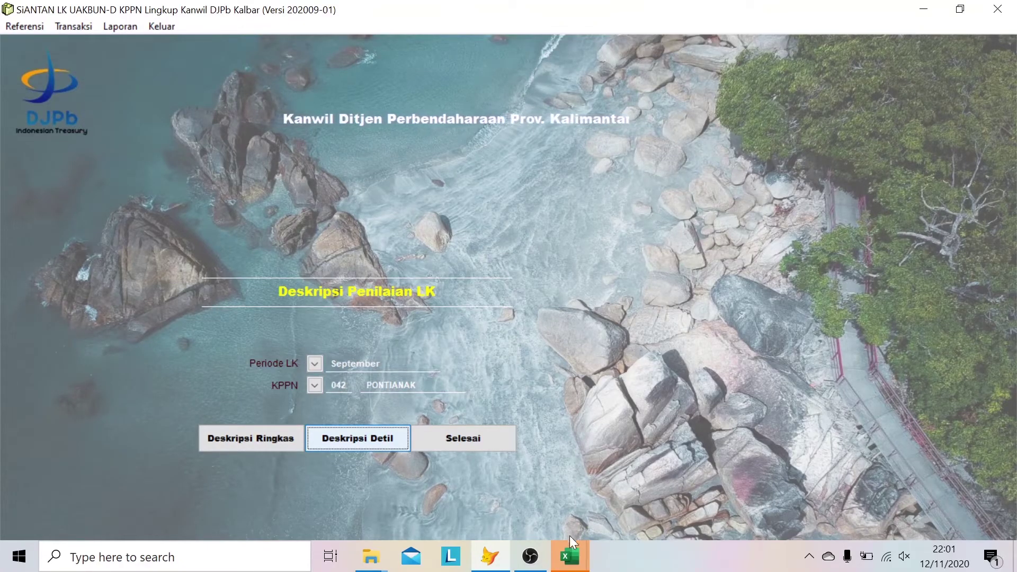
- Scroll through the Book2 detailed assessment workbook, then return to SiANTAN
mouse_move(570, 555)
left_click(621, 517)
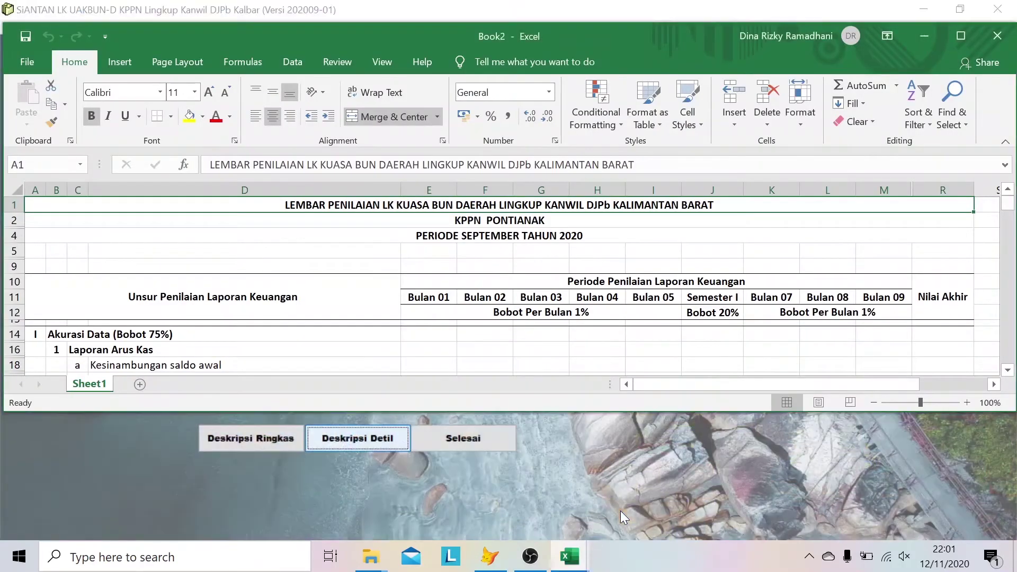
scroll(587, 343, "down", 3)
scroll(588, 344, "down", 5)
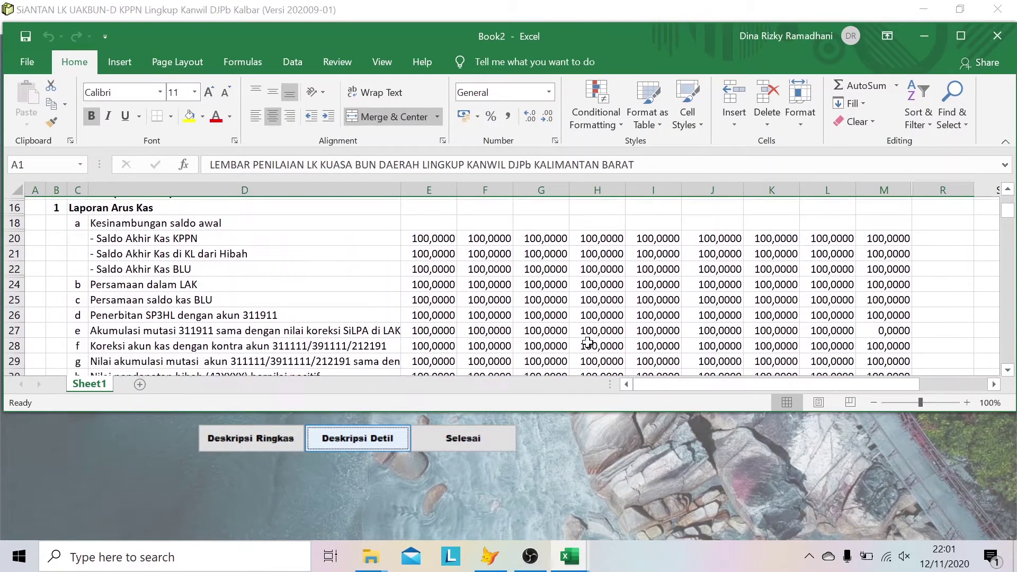
scroll(588, 344, "down", 12)
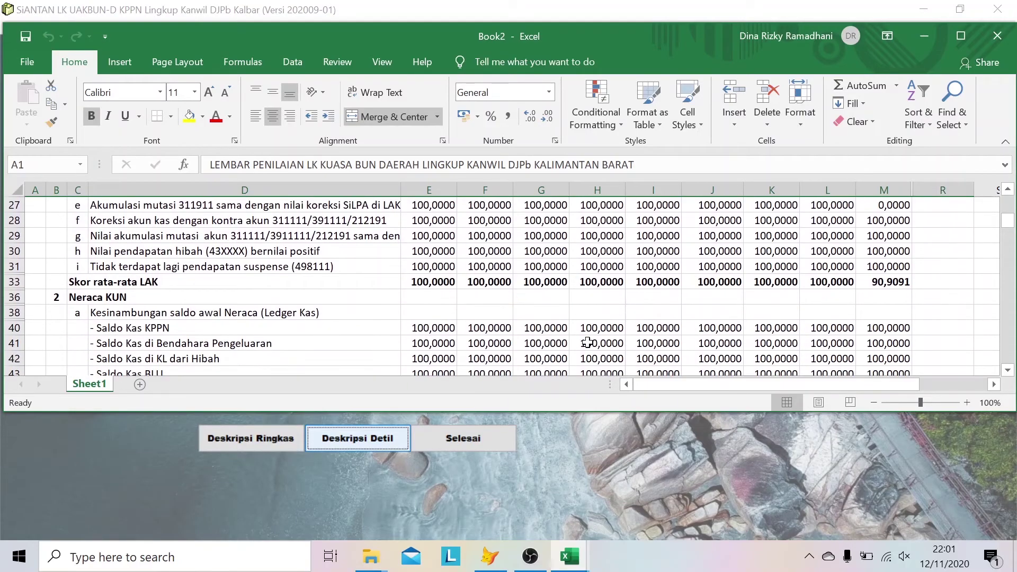
scroll(587, 343, "down", 12)
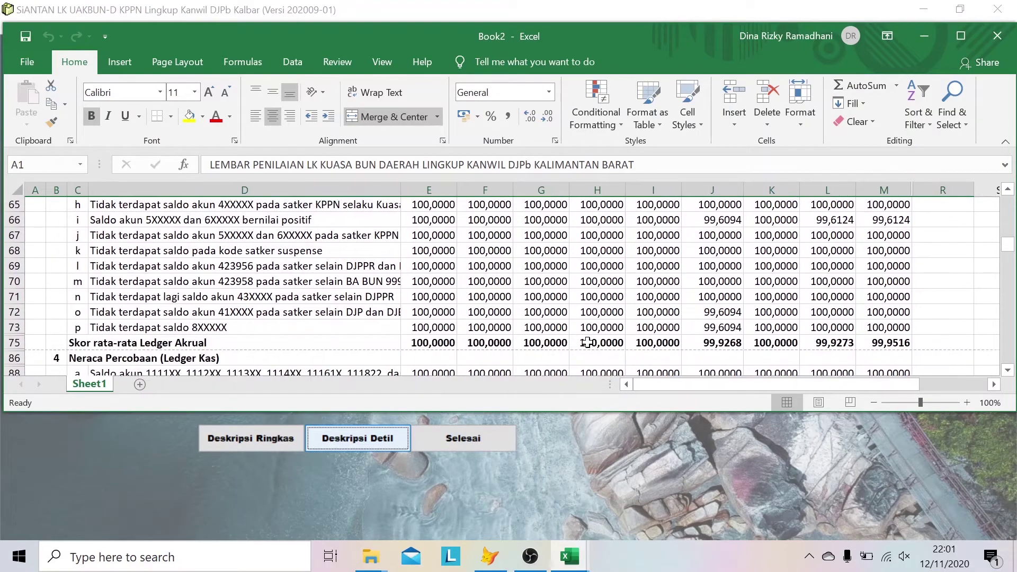
scroll(588, 343, "down", 18)
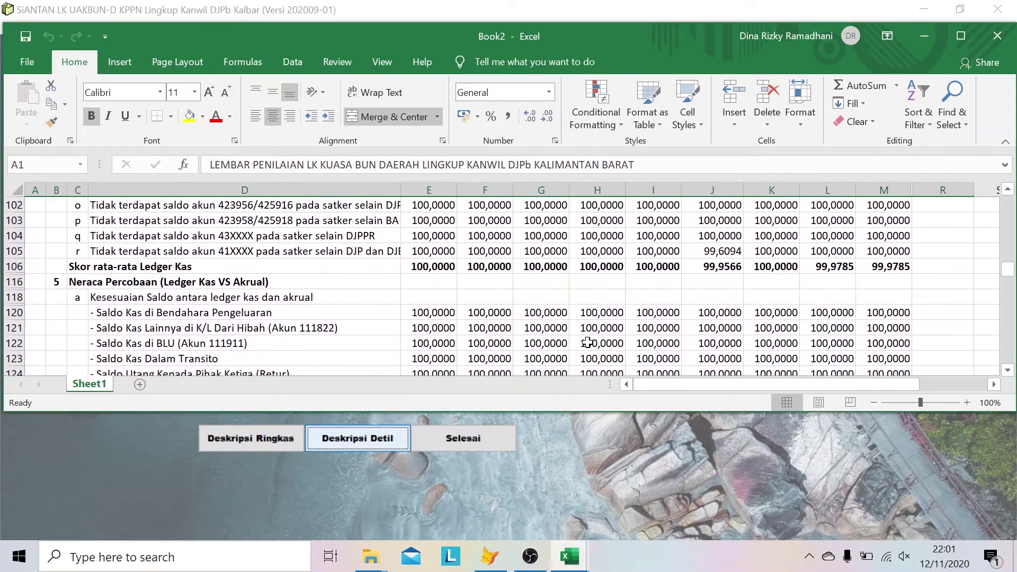
scroll(588, 344, "down", 12)
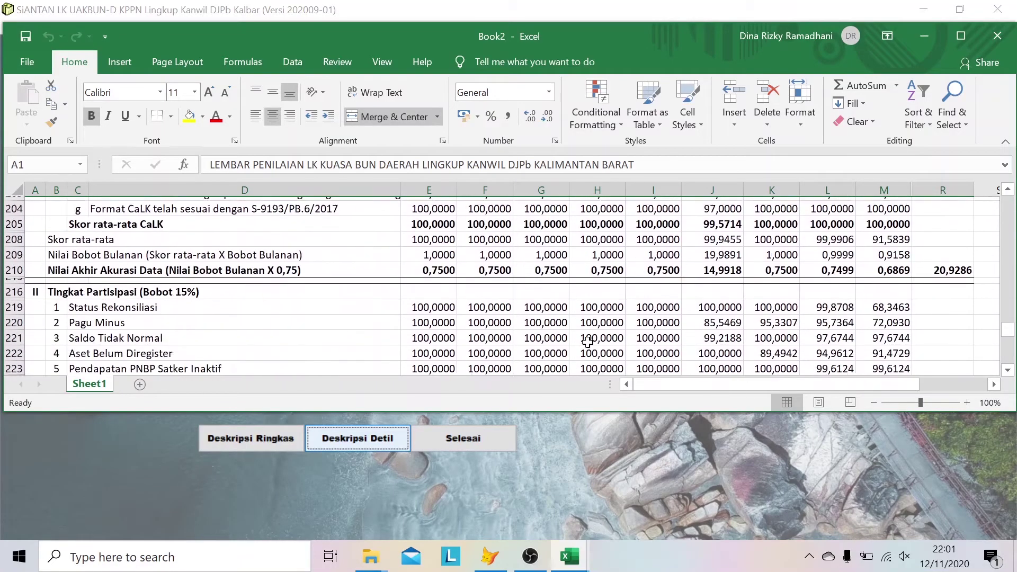
left_click(605, 444)
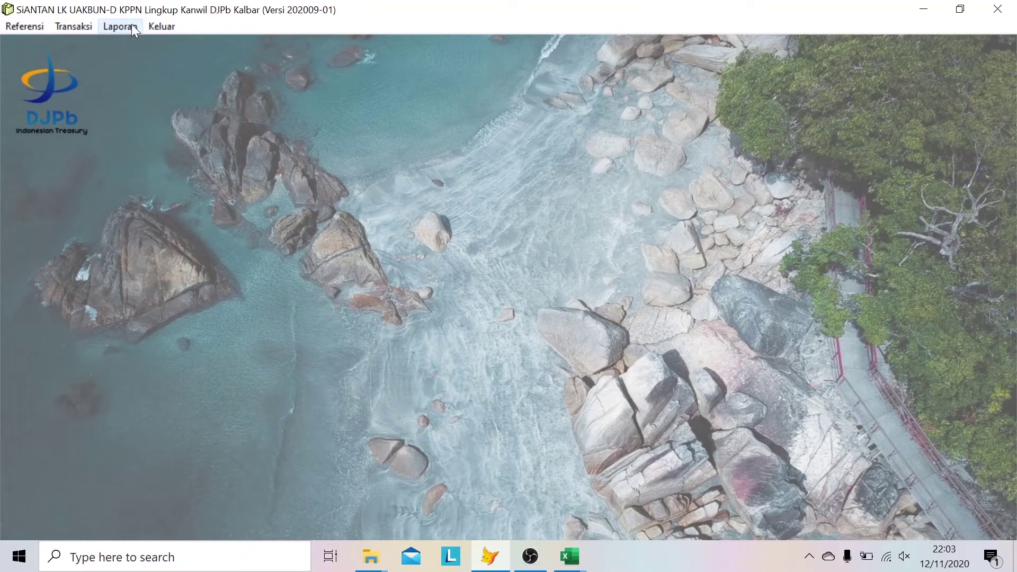
- In Cetak Laporan Keuangan, choose 09 September and 042 PONTIANAK, then generate LAK
left_click(132, 29)
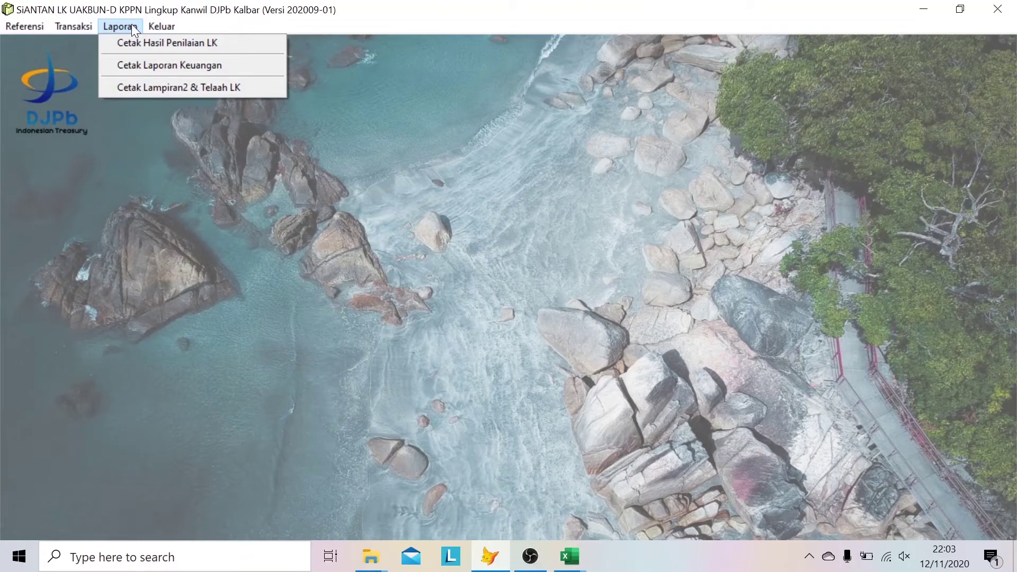
left_click(162, 65)
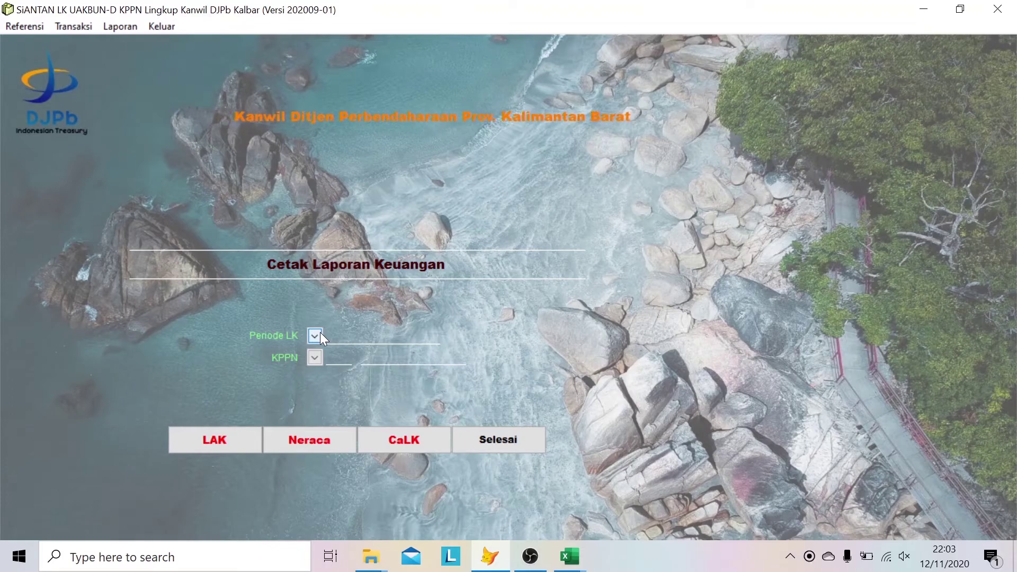
left_click(321, 334)
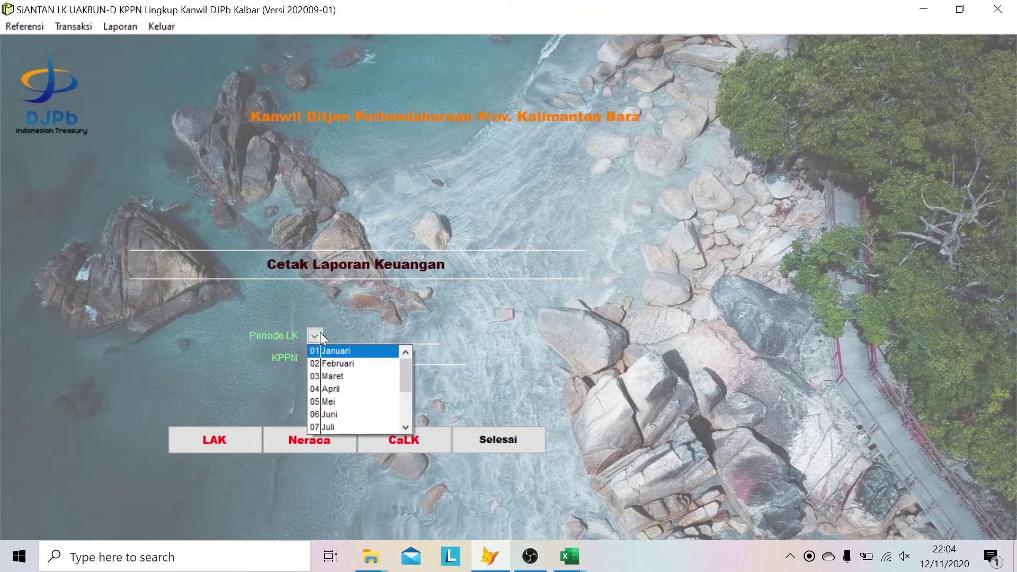
left_click(406, 426)
left_click(406, 426)
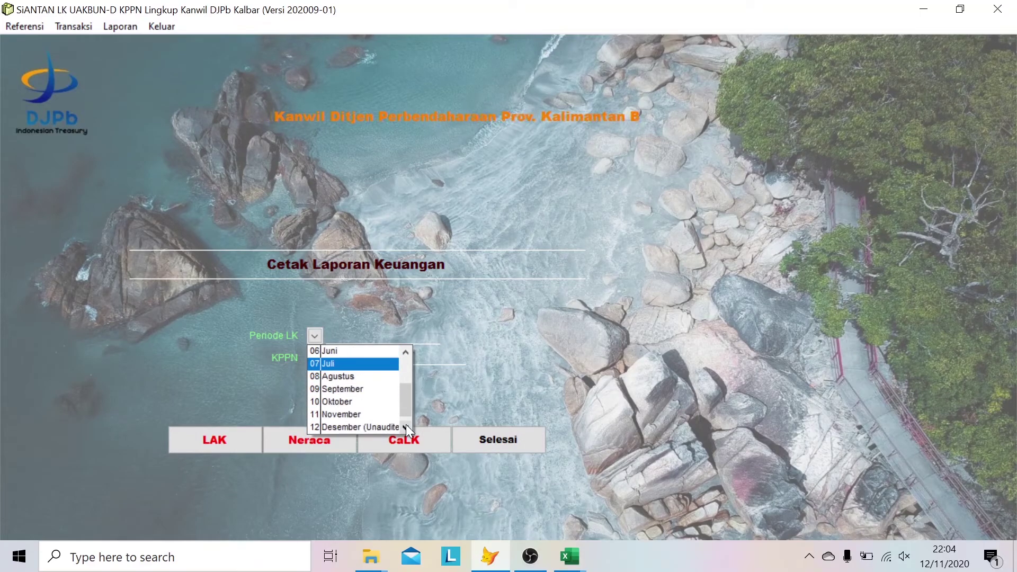
left_click(369, 386)
left_click(316, 357)
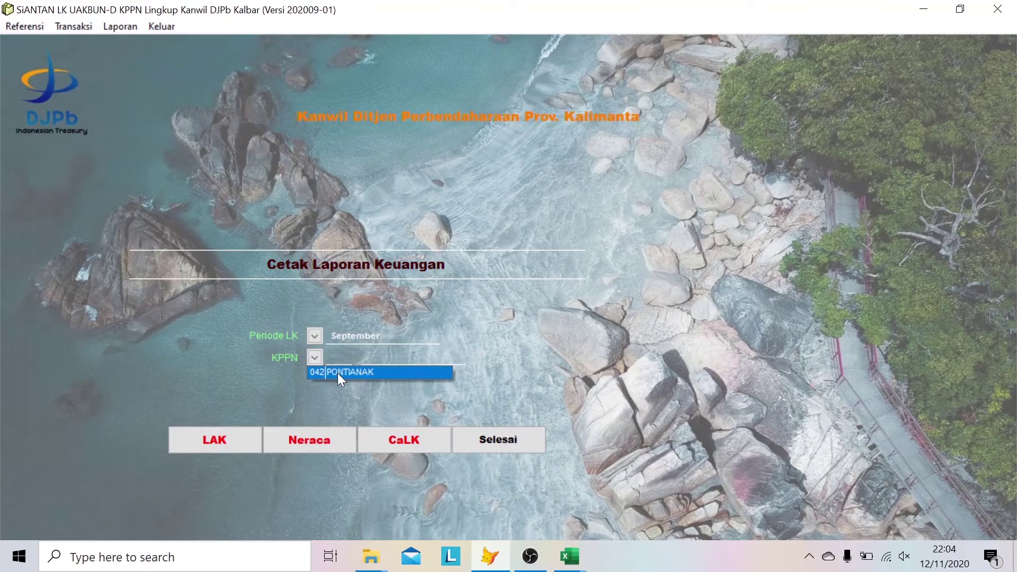
left_click(338, 373)
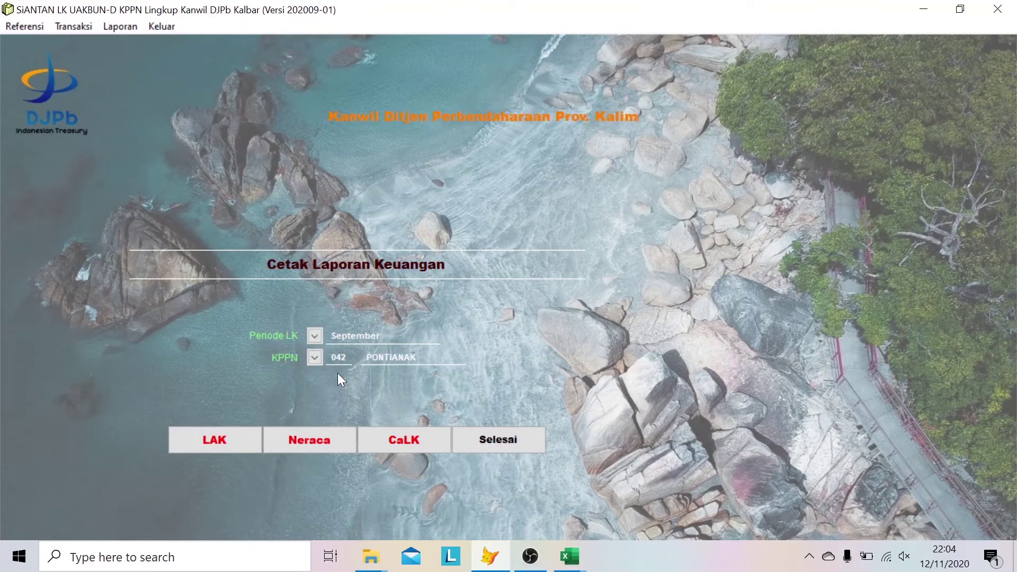
left_click(221, 441)
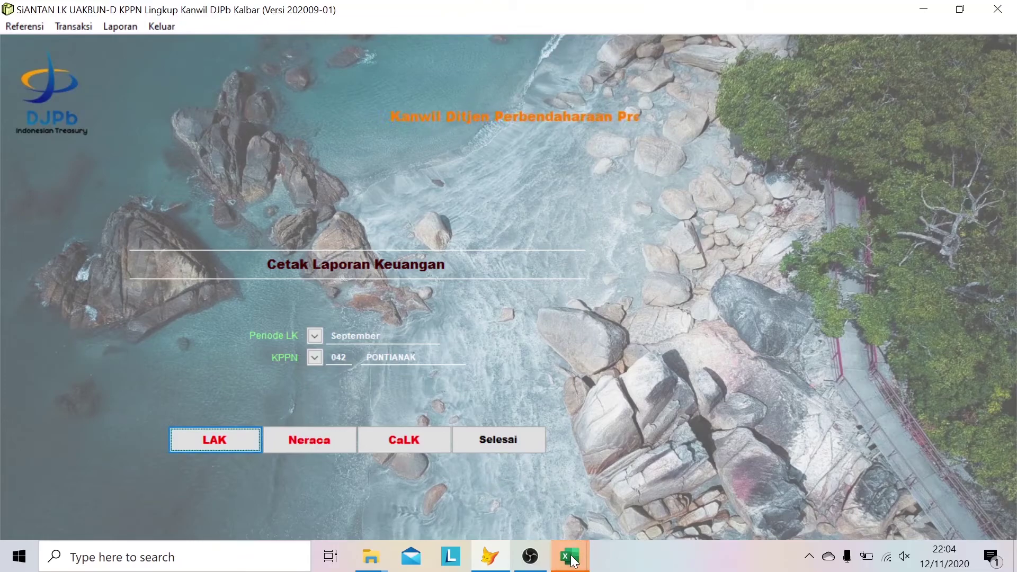
- Maximize Book3 and scroll through the September 2020 cash flow report
mouse_move(571, 557)
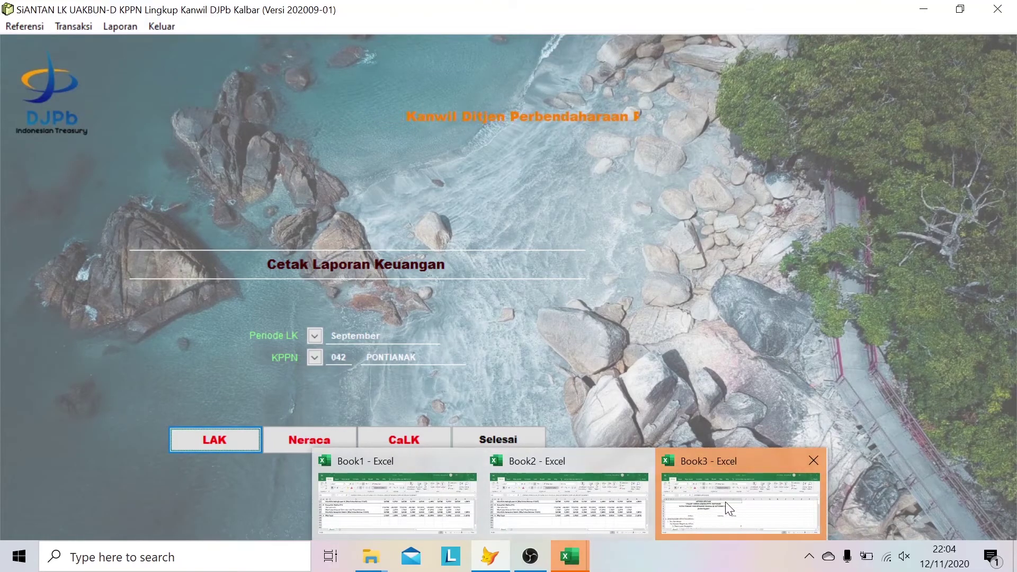
left_click(726, 502)
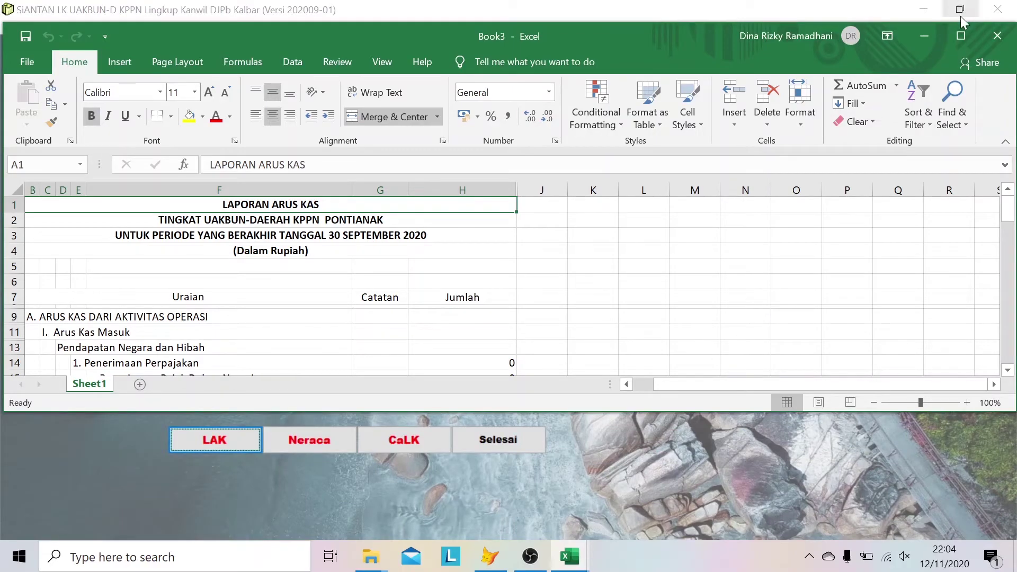
left_click(961, 34)
scroll(479, 256, "down", 5)
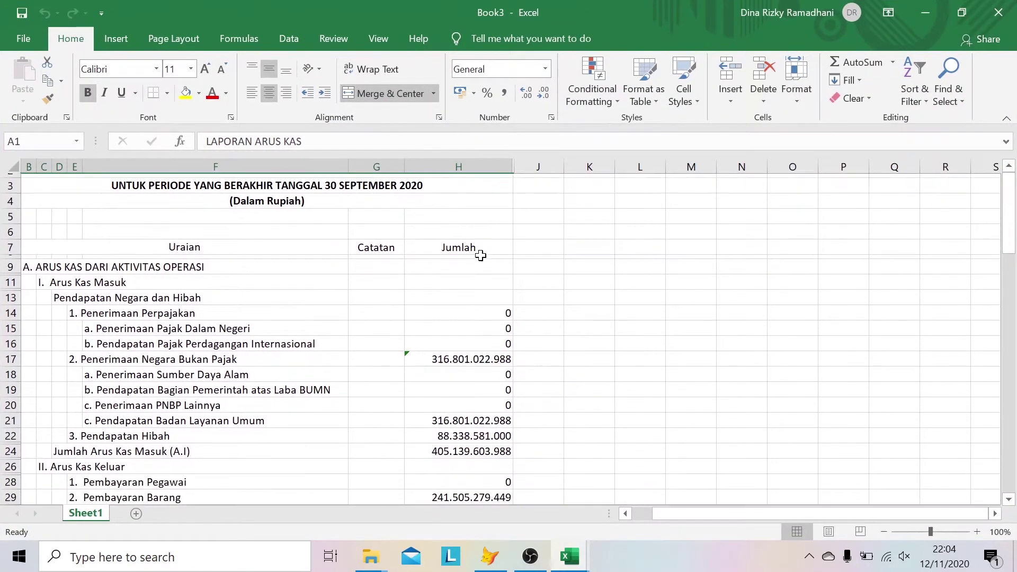
scroll(481, 256, "down", 12)
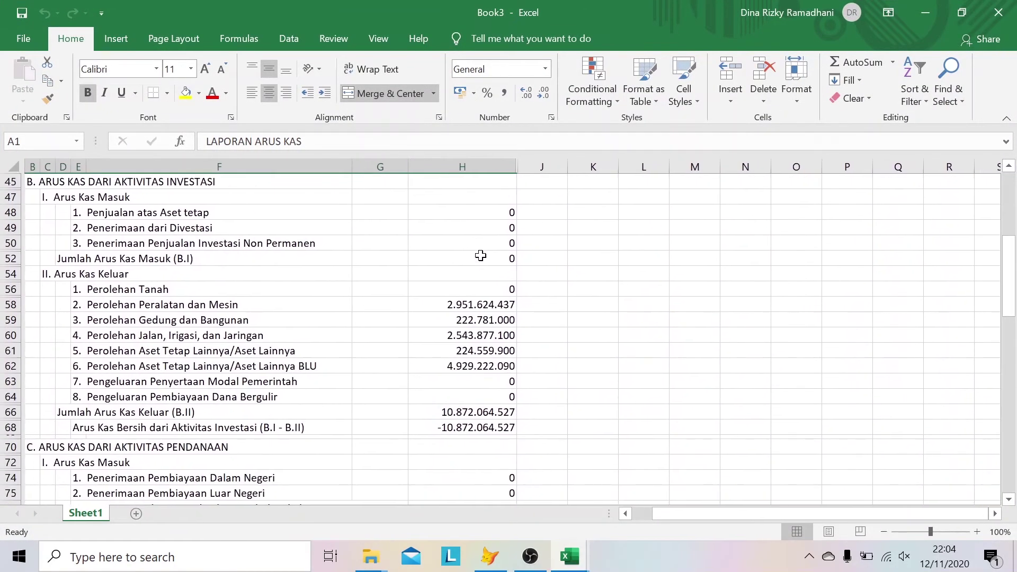
scroll(481, 256, "down", 20)
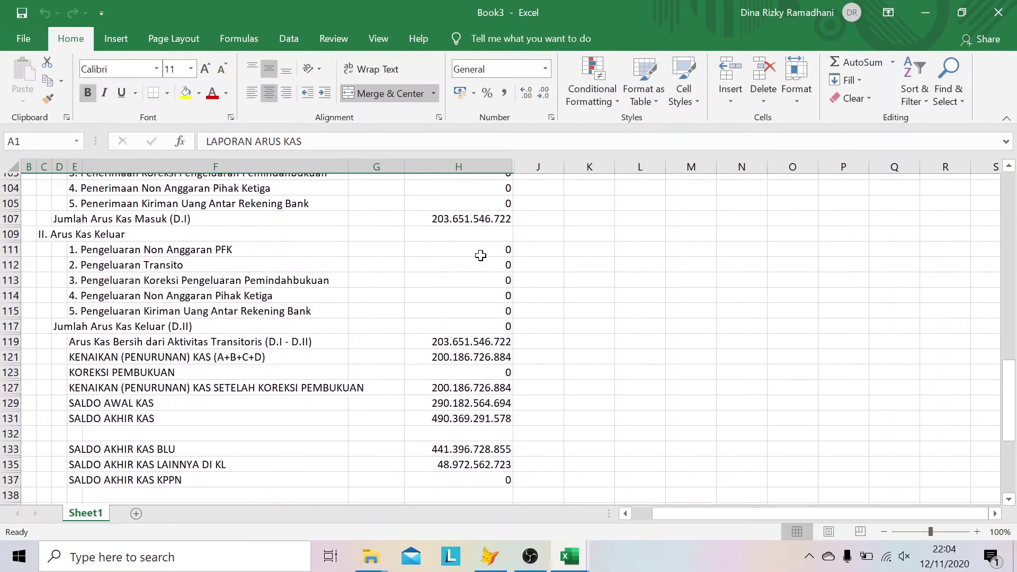
scroll(480, 256, "down", 1)
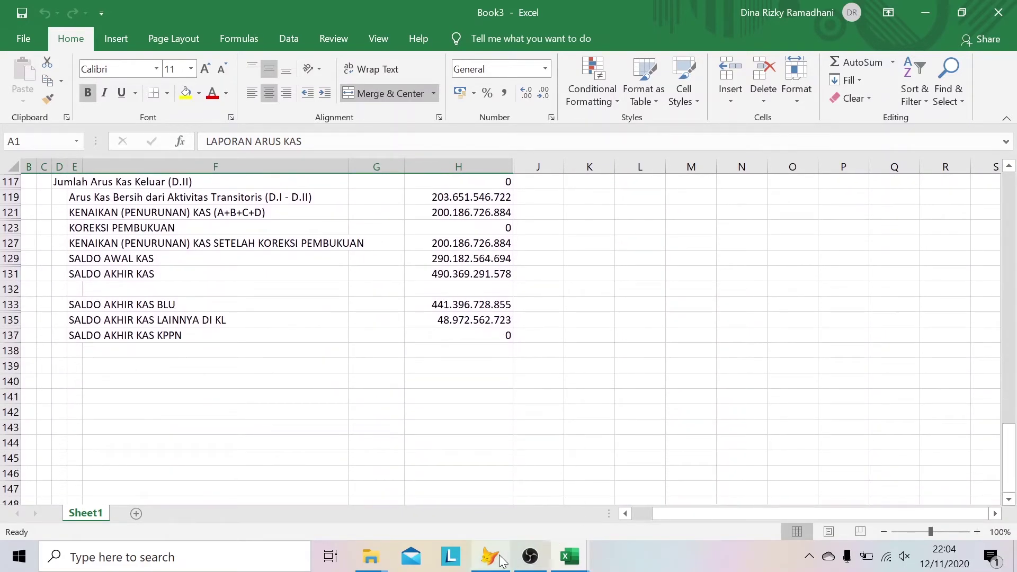
- Back in SiANTAN, generate the Neraca balance sheet as Book4
left_click(490, 556)
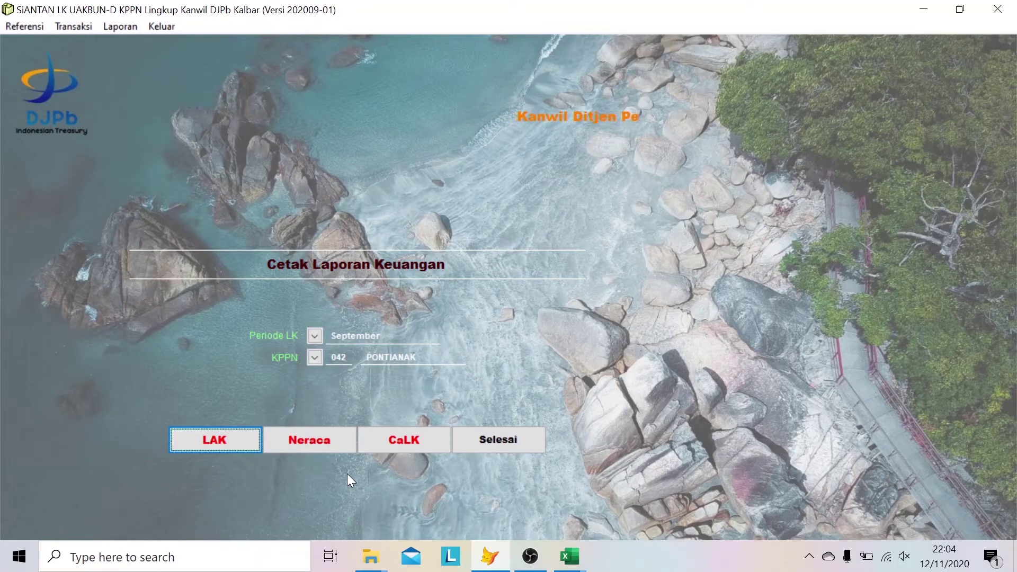
left_click(318, 440)
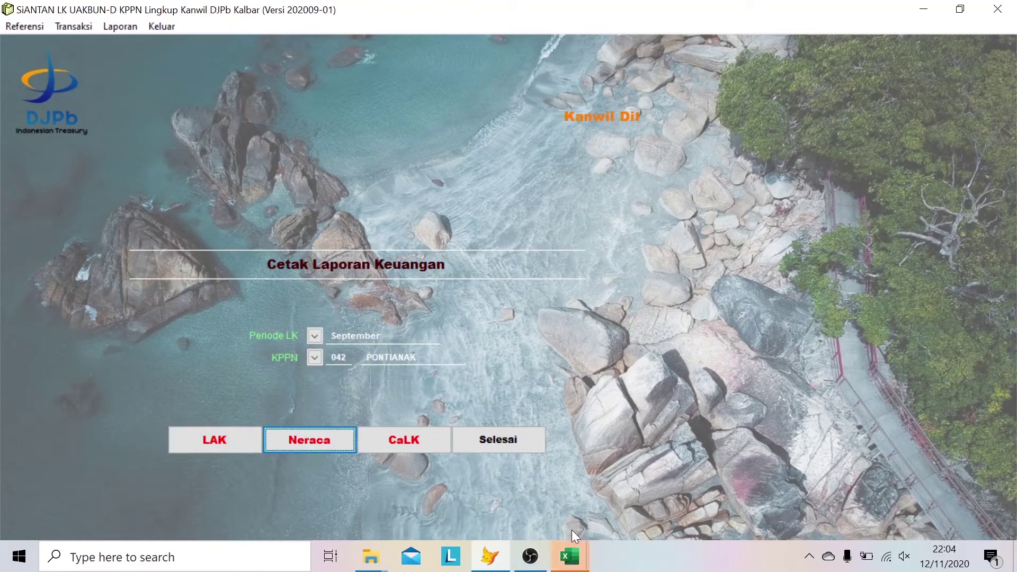
left_click(577, 563)
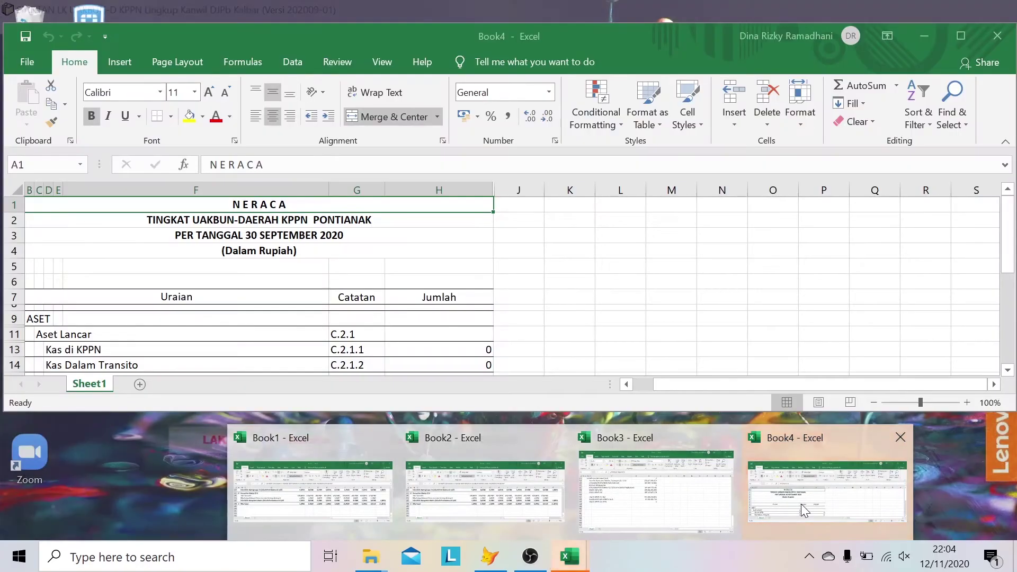
- Review the September 2020 NERACA balance sheet in Book4, then switch back to SiANTAN
left_click(801, 504)
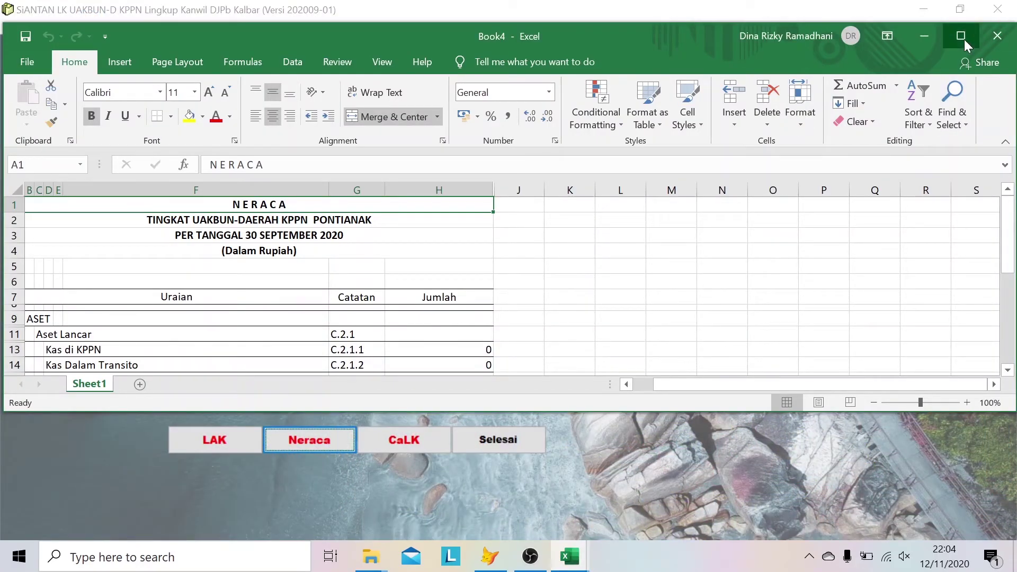
left_click(962, 37)
scroll(449, 275, "down", 10)
scroll(449, 275, "up", 10)
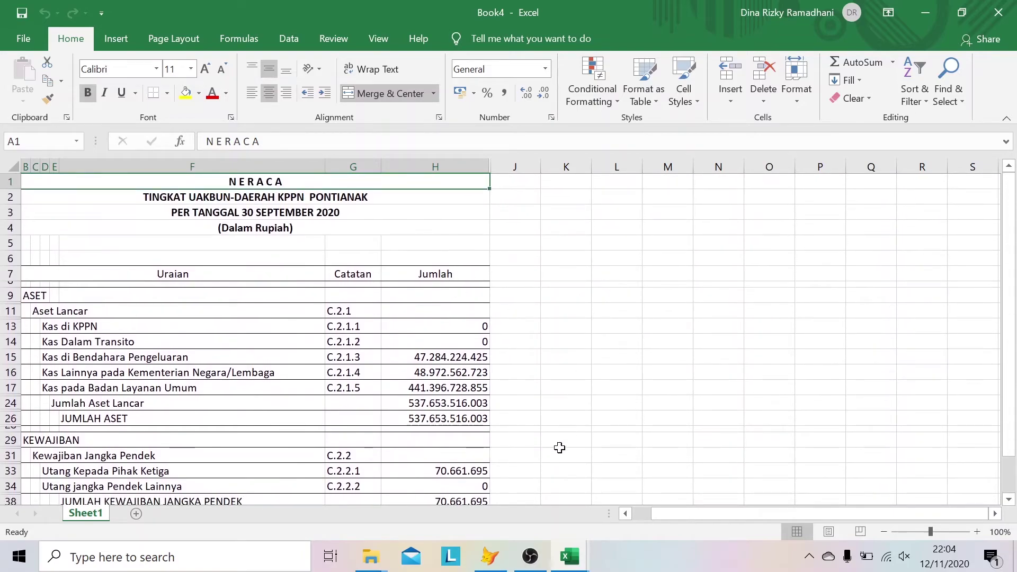
left_click(487, 562)
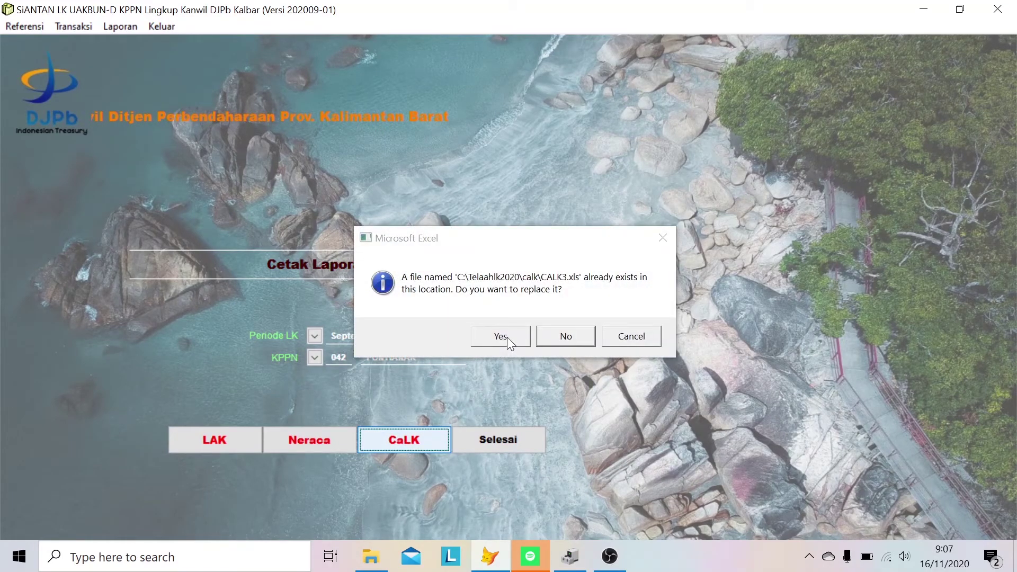
- Overwrite CALK3.xls and Posisi_Keuangan3.xls, close both workbooks, and acknowledge the CaLK location message
left_click(501, 336)
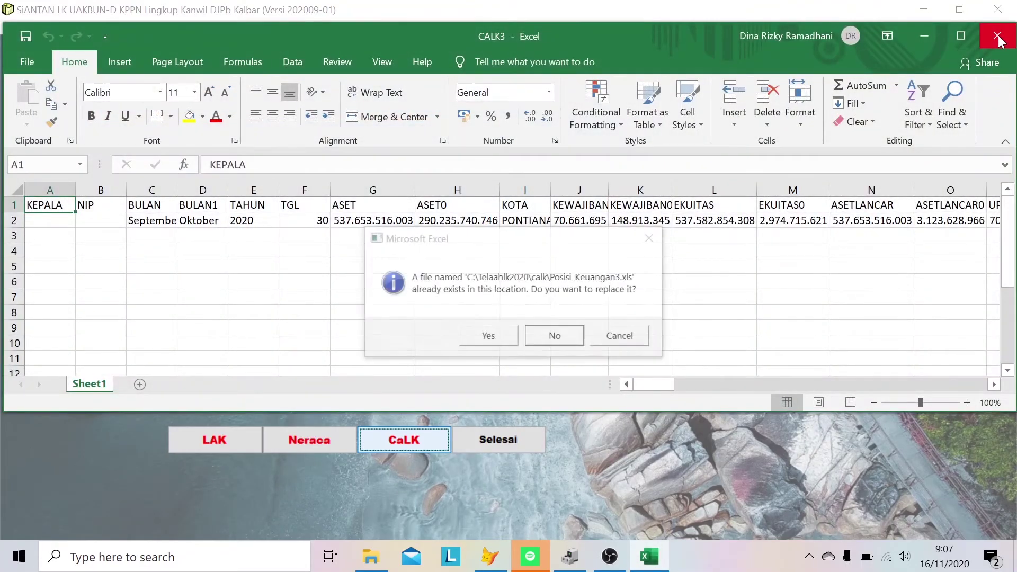
left_click(998, 37)
left_click(501, 335)
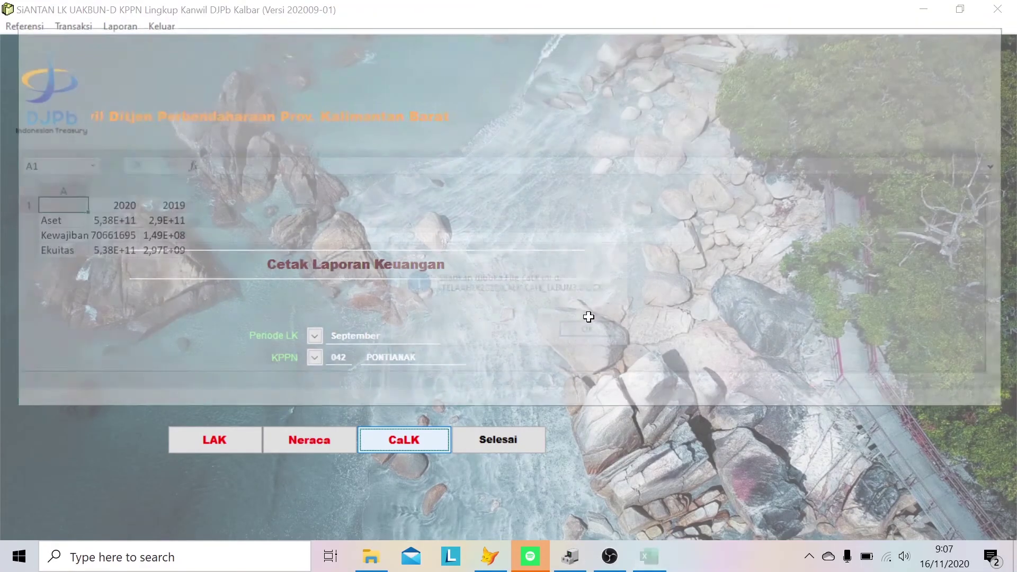
left_click(985, 36)
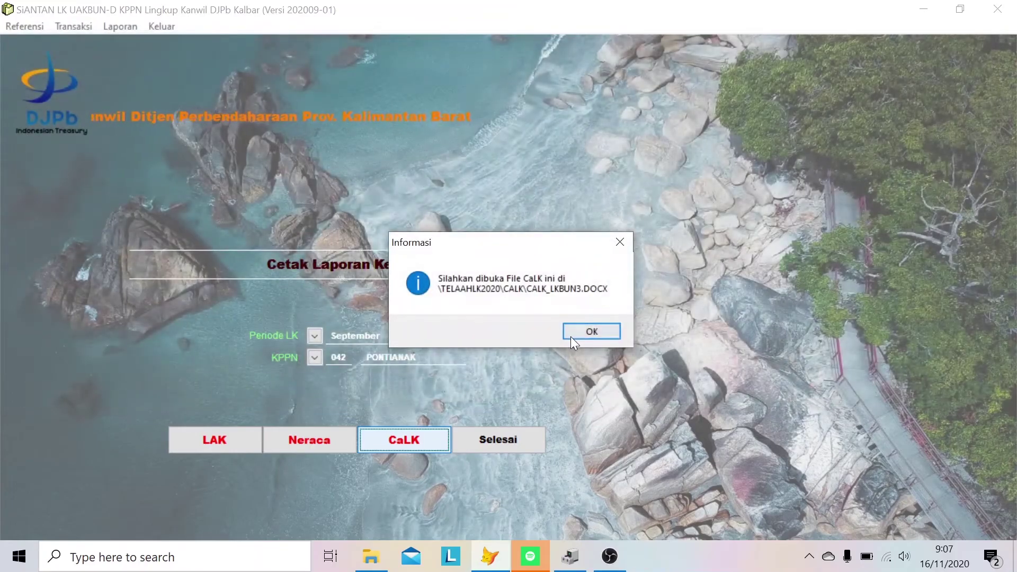
left_click(613, 329)
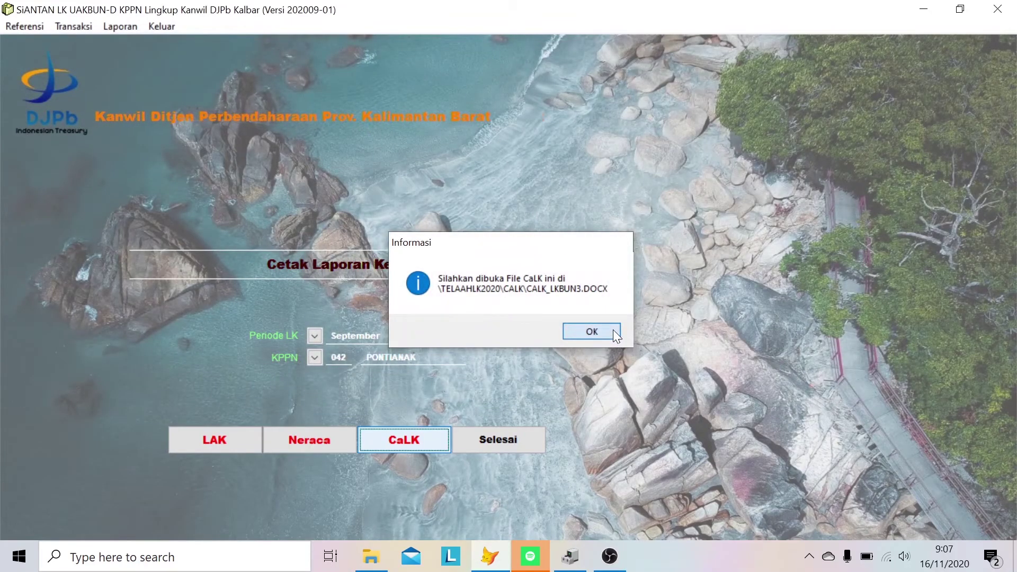
- Browse in File Explorer to the C:\TELAAHLK2020\CALK folder
left_click(369, 554)
double_click(274, 241)
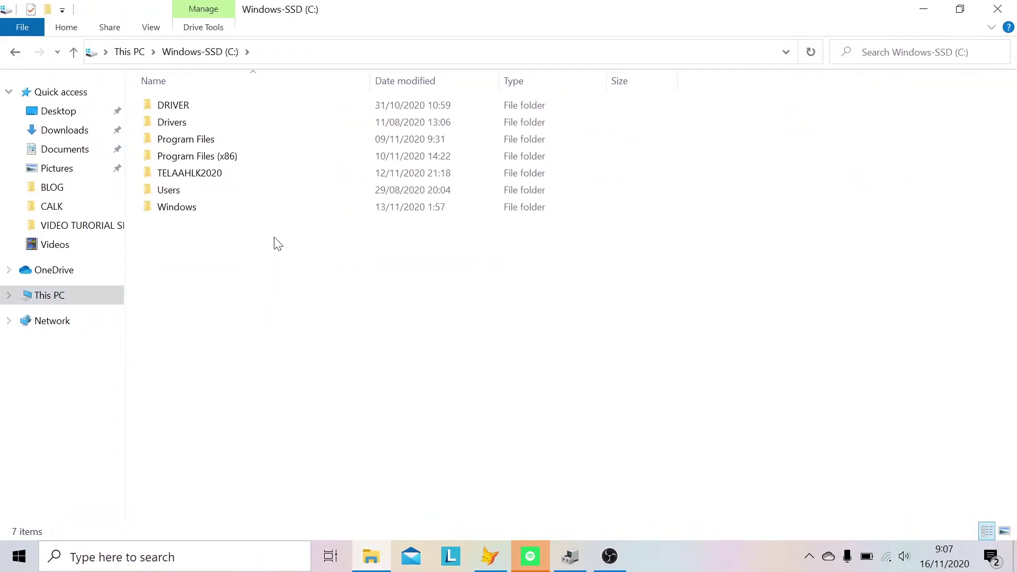
double_click(269, 181)
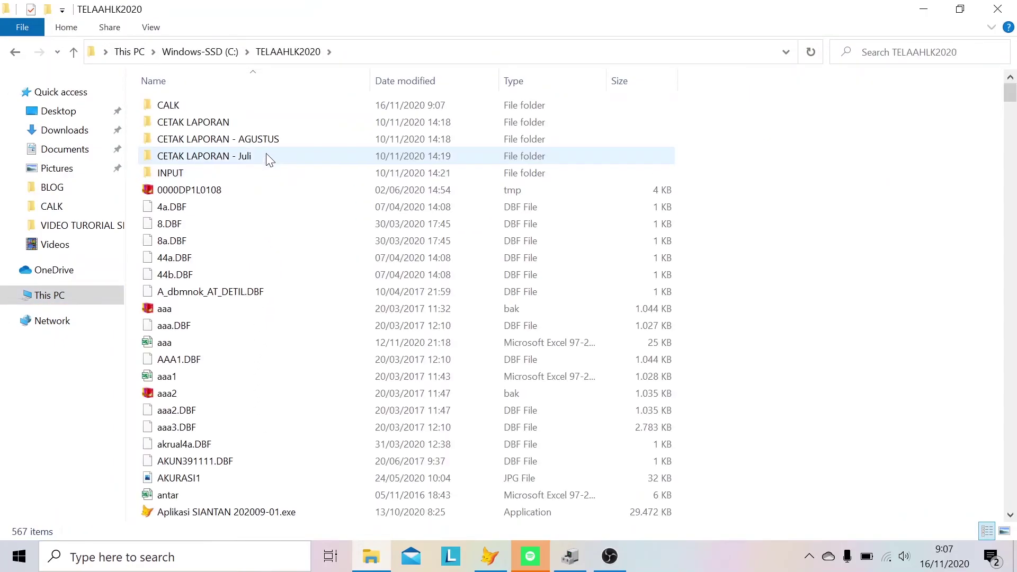
double_click(275, 104)
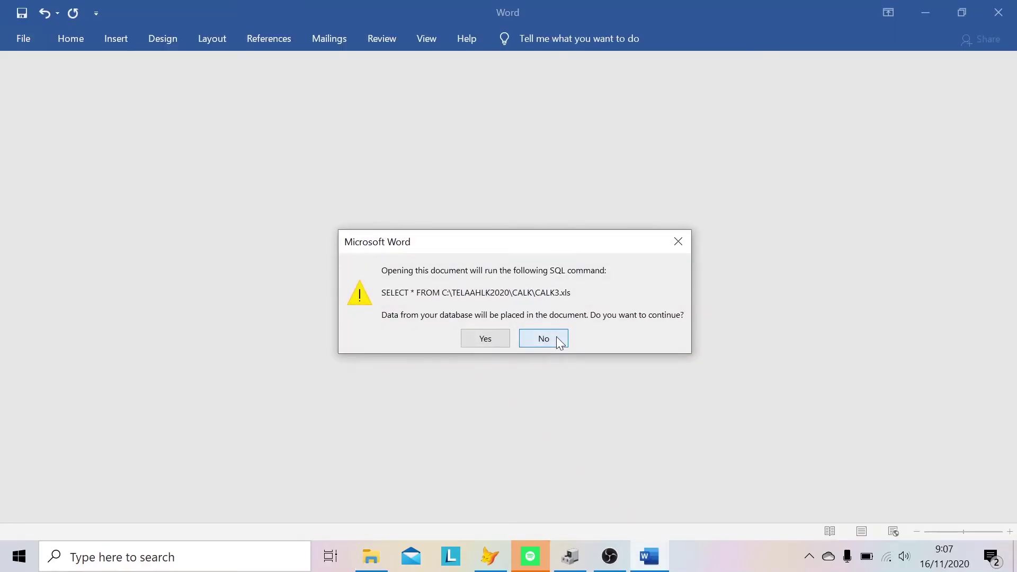
- Open CALK_LKBUN3 without running the data query and choose to use an existing recipient list
left_click(556, 336)
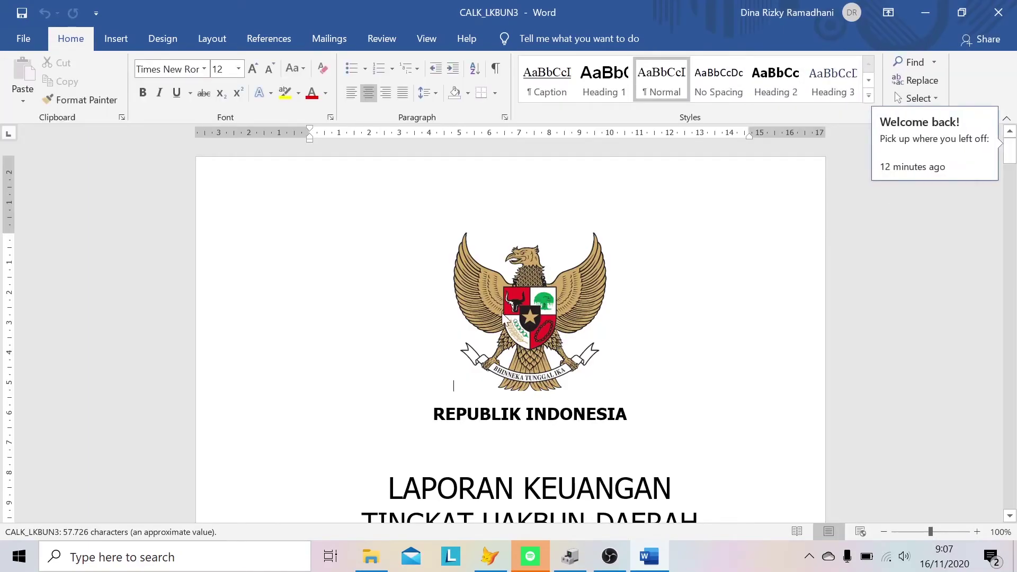
left_click(328, 44)
left_click(164, 85)
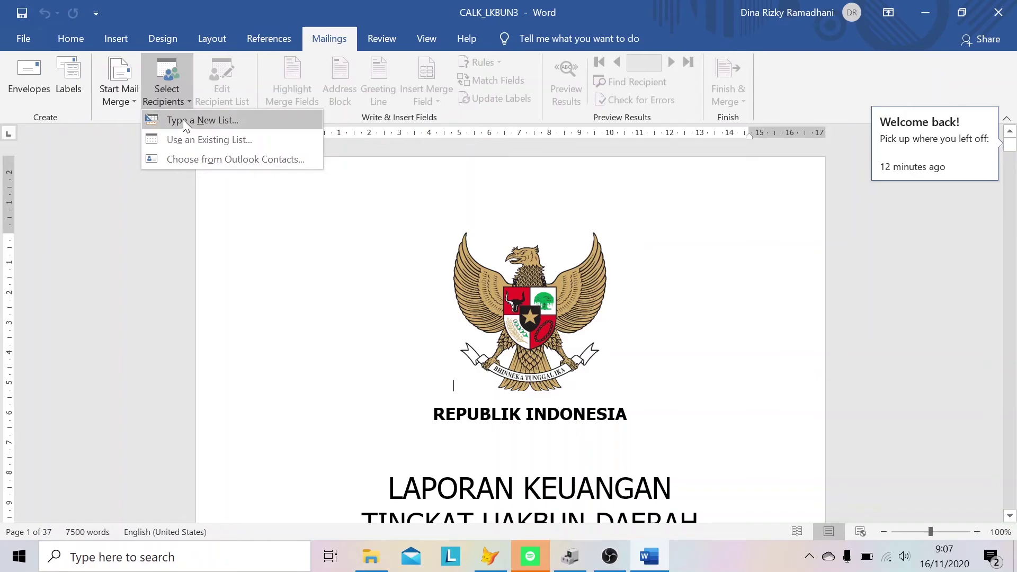
left_click(275, 140)
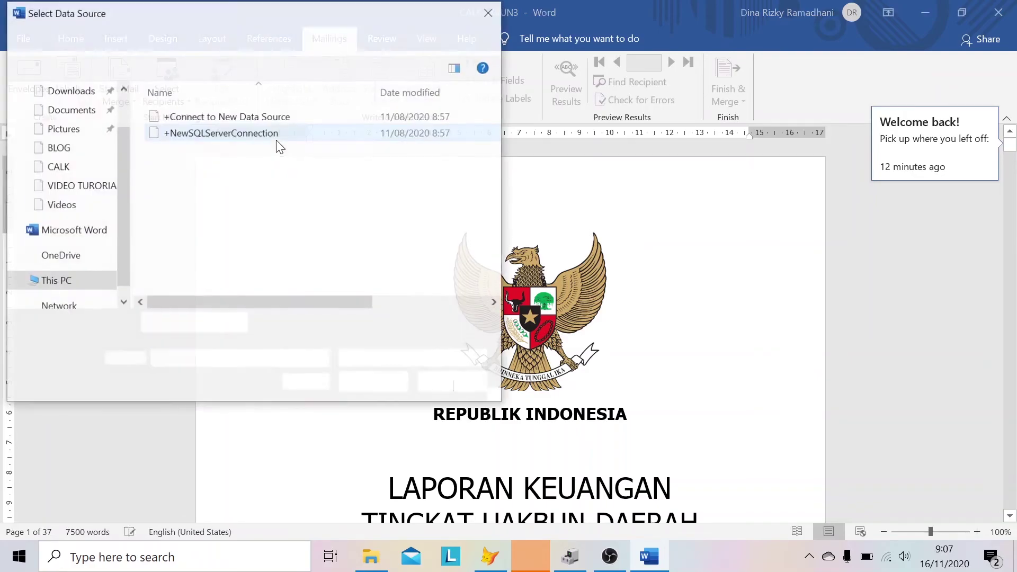
- Pick C:\TELAAHLK2020\CALK\CALK3 as the data source, connecting via MS Excel Worksheets via DDE
left_click(88, 283)
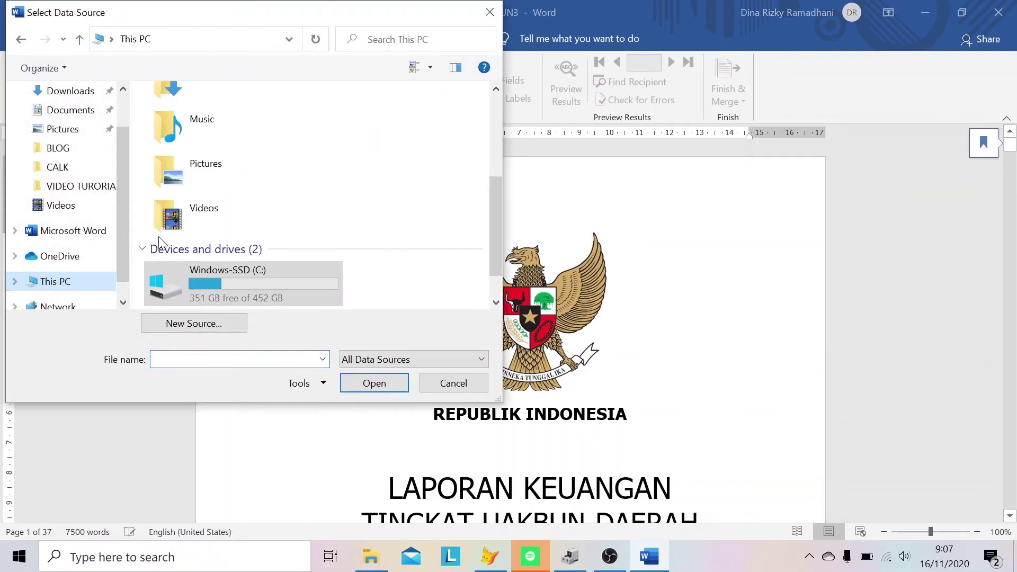
double_click(249, 278)
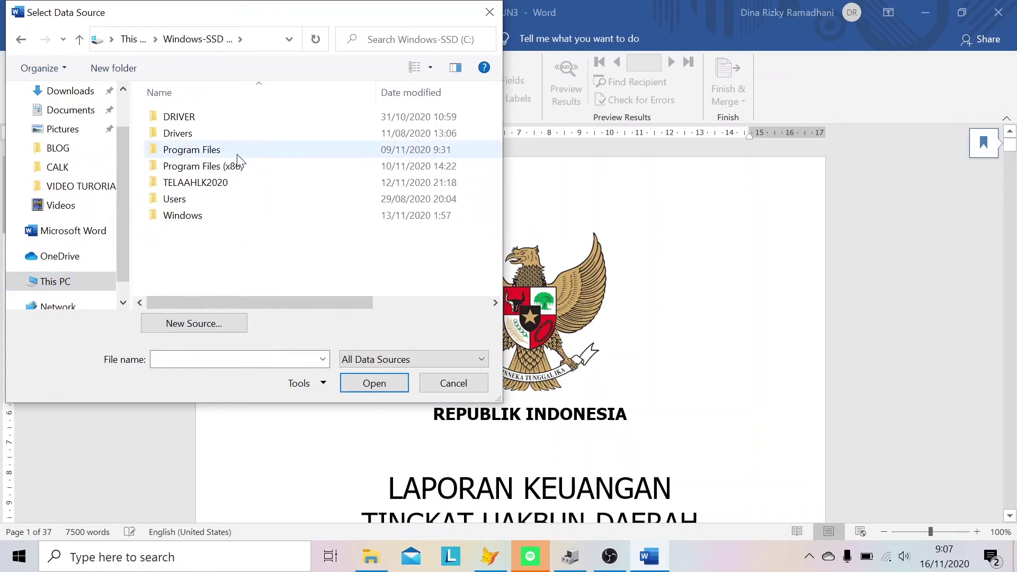
double_click(243, 183)
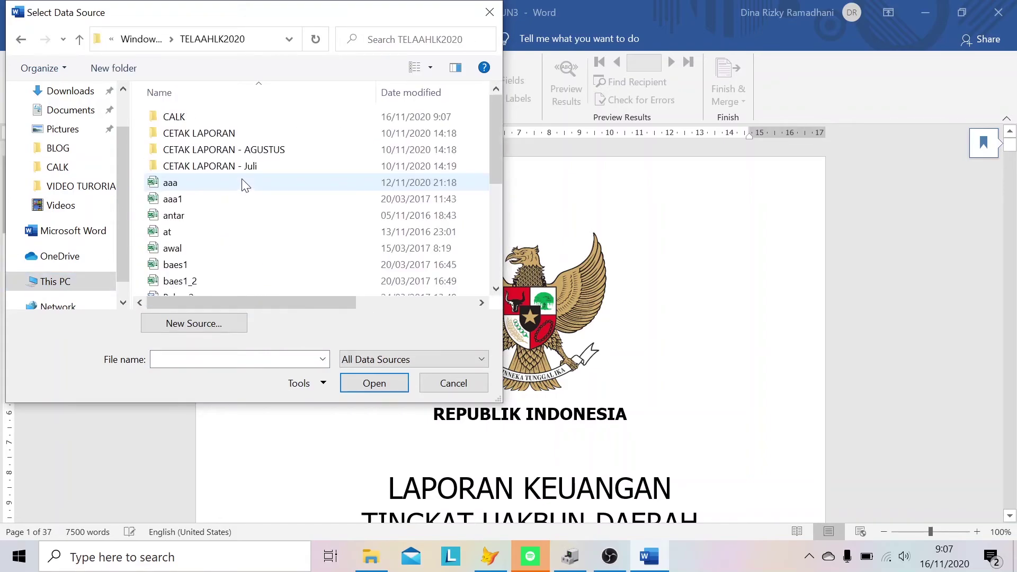
double_click(245, 117)
left_click(247, 135)
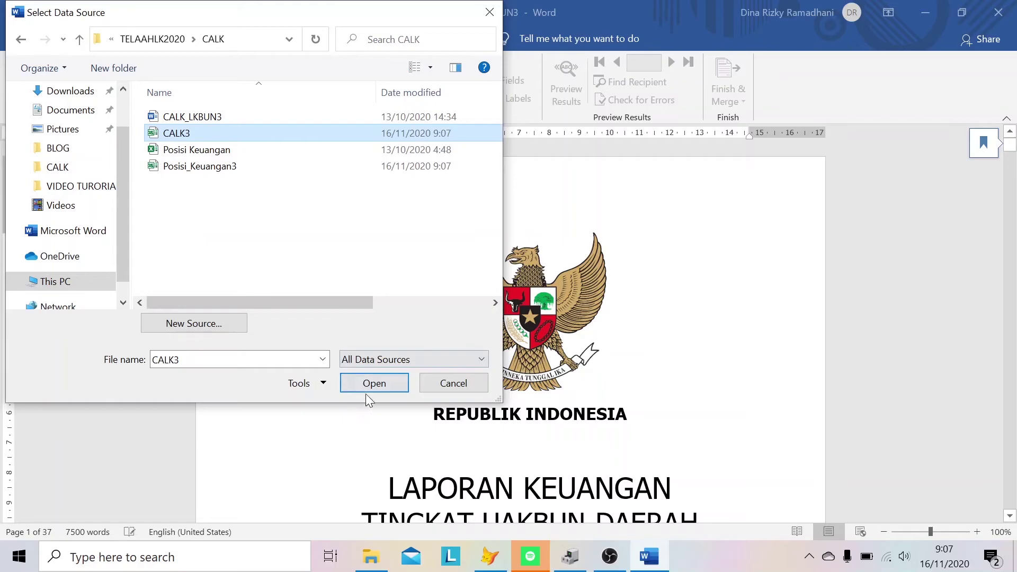
left_click(375, 384)
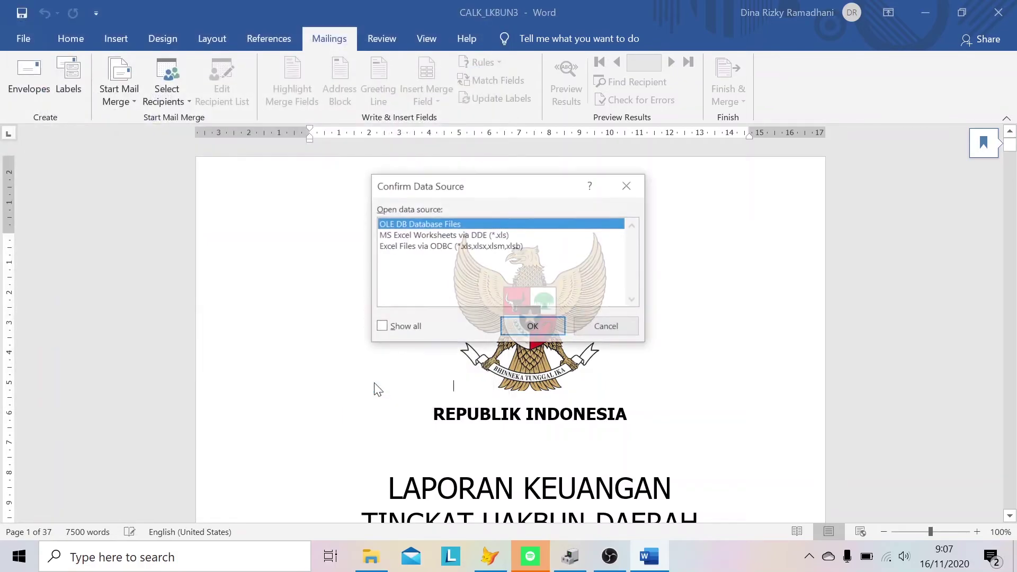
left_click(466, 238)
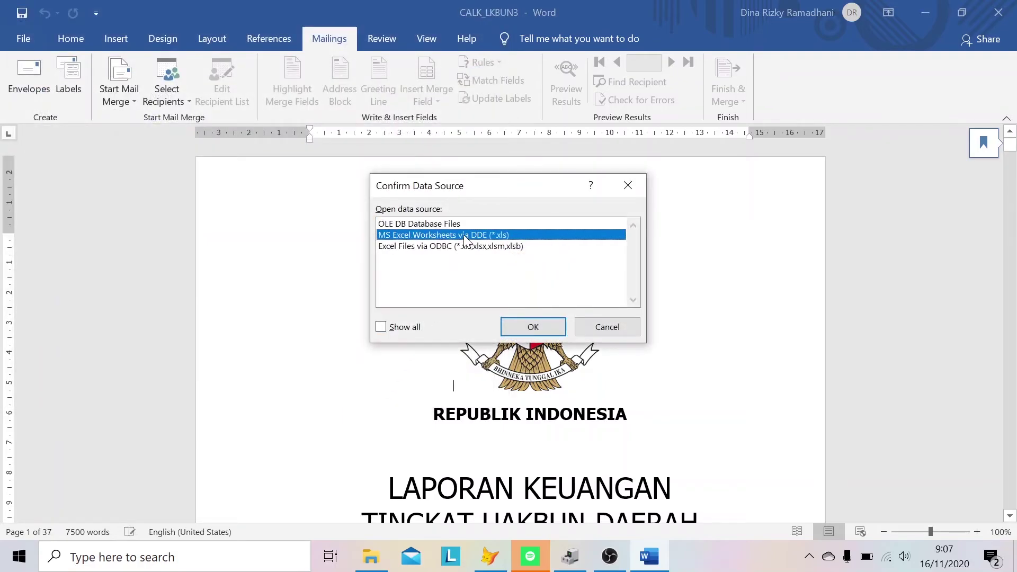
left_click(546, 325)
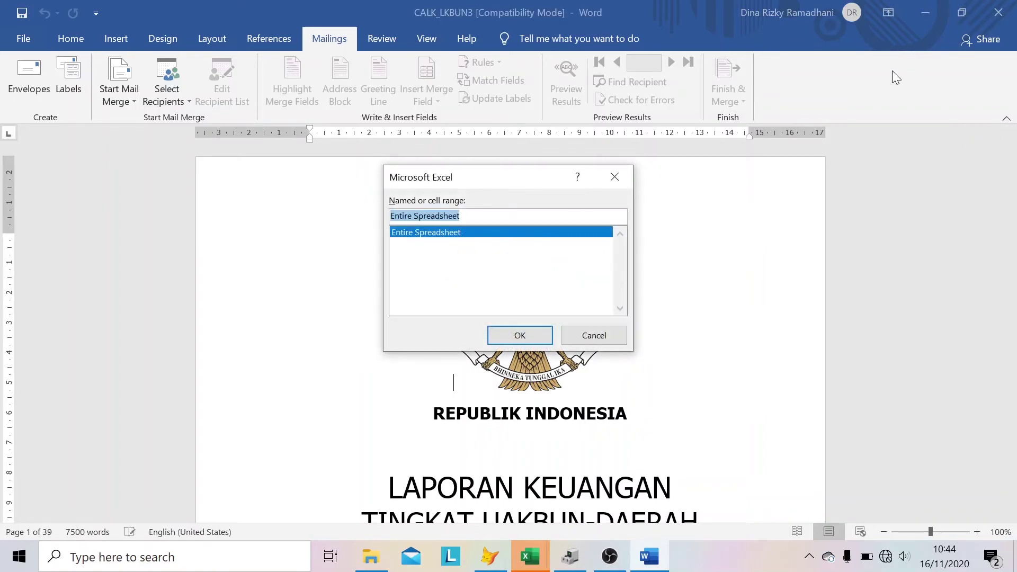
- Use the Entire Spreadsheet of CALK3 as the merge data
left_click(520, 335)
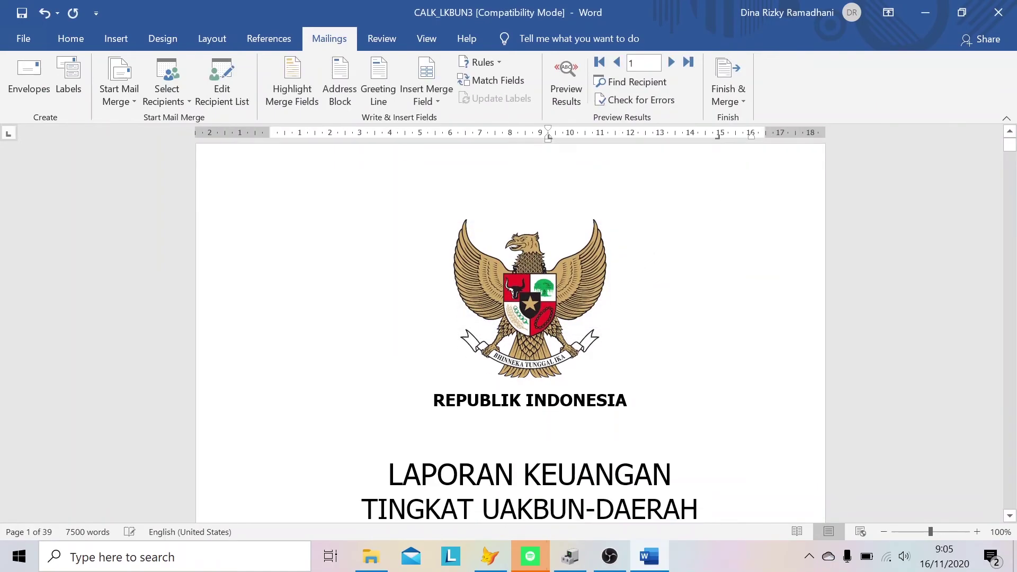
scroll(510, 329, "down", 3)
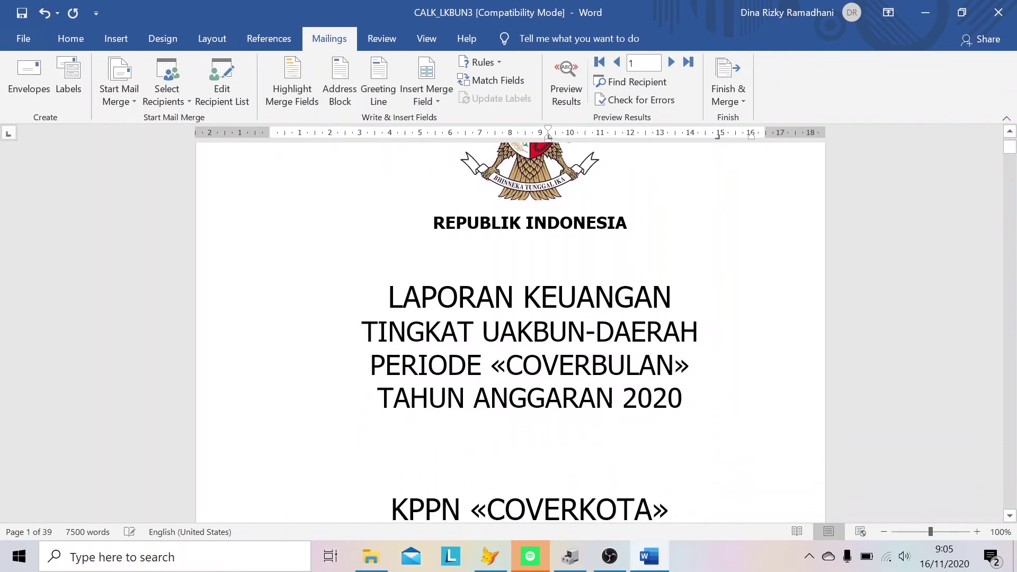
scroll(511, 328, "up", 3)
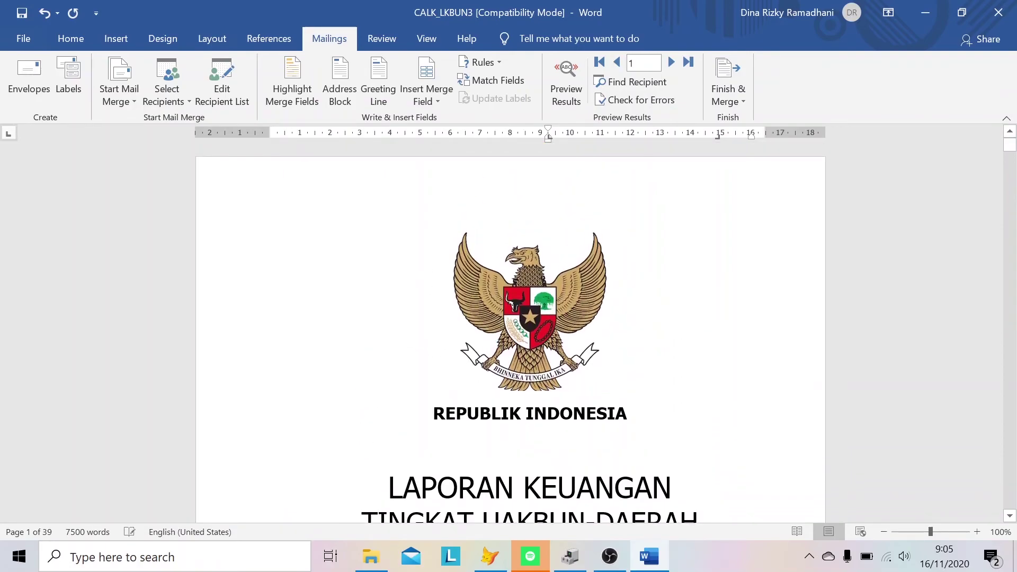
scroll(510, 328, "down", 8)
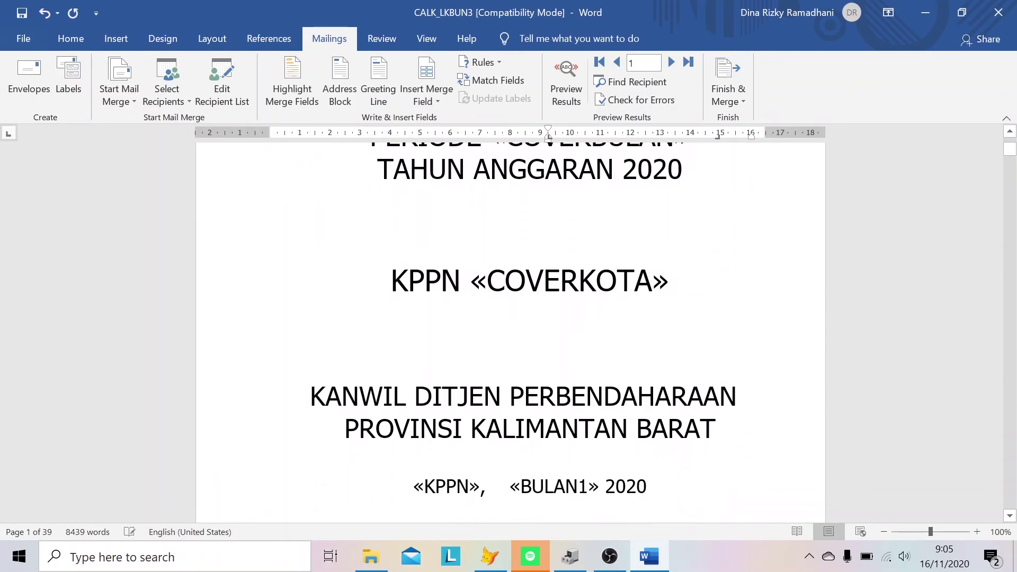
scroll(510, 328, "up", 1)
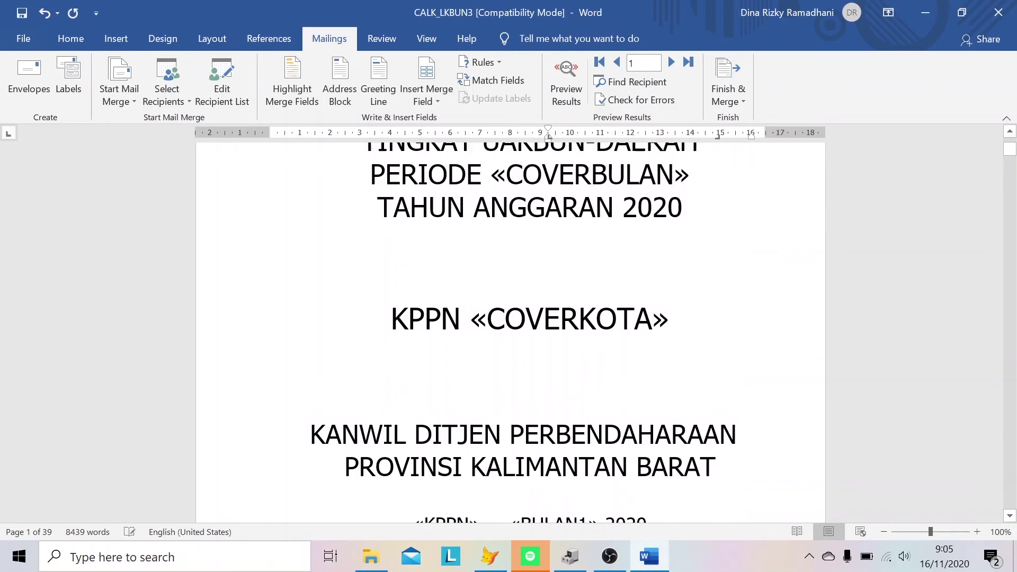
- Preview merged results and scroll through the report showing values like SEPTEMBER and PONTIANAK
left_click(566, 91)
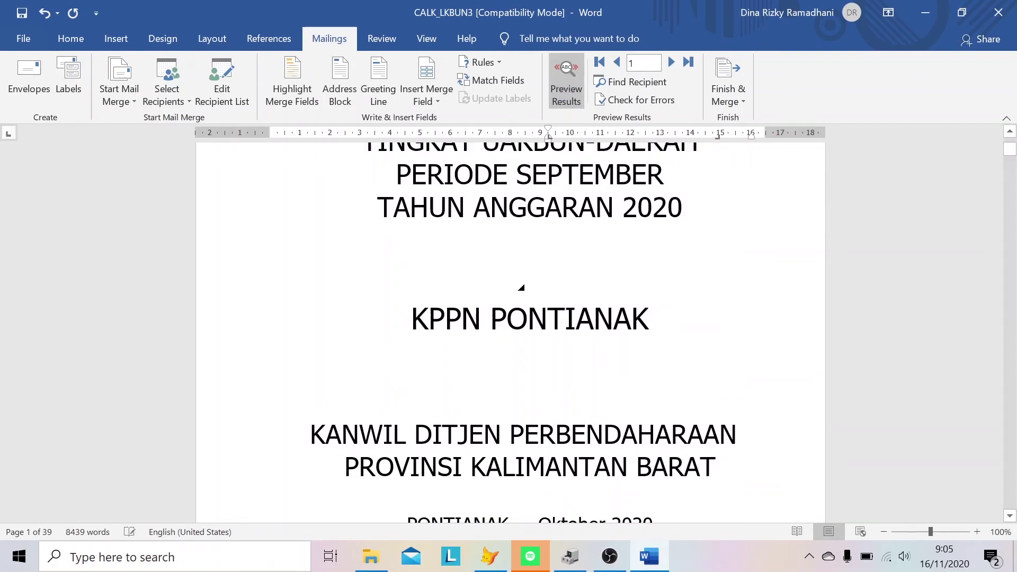
scroll(510, 329, "down", 6)
scroll(649, 281, "down", 20)
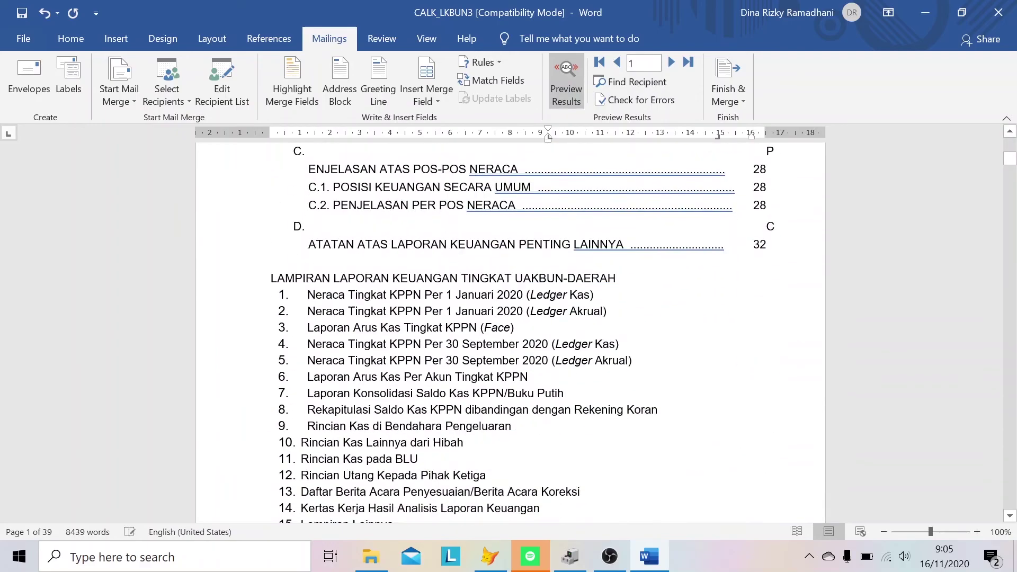
scroll(649, 281, "down", 20)
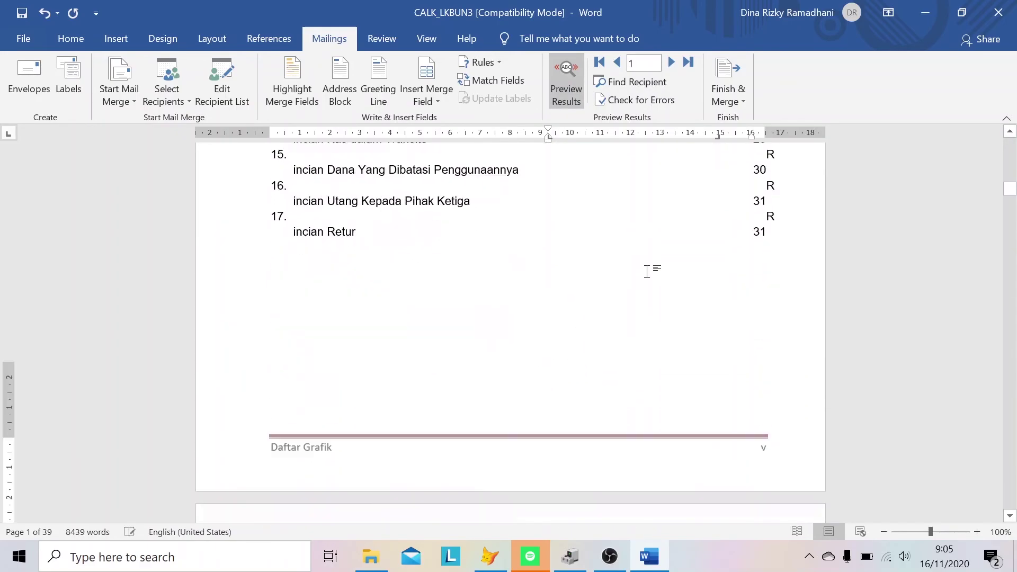
scroll(647, 270, "down", 20)
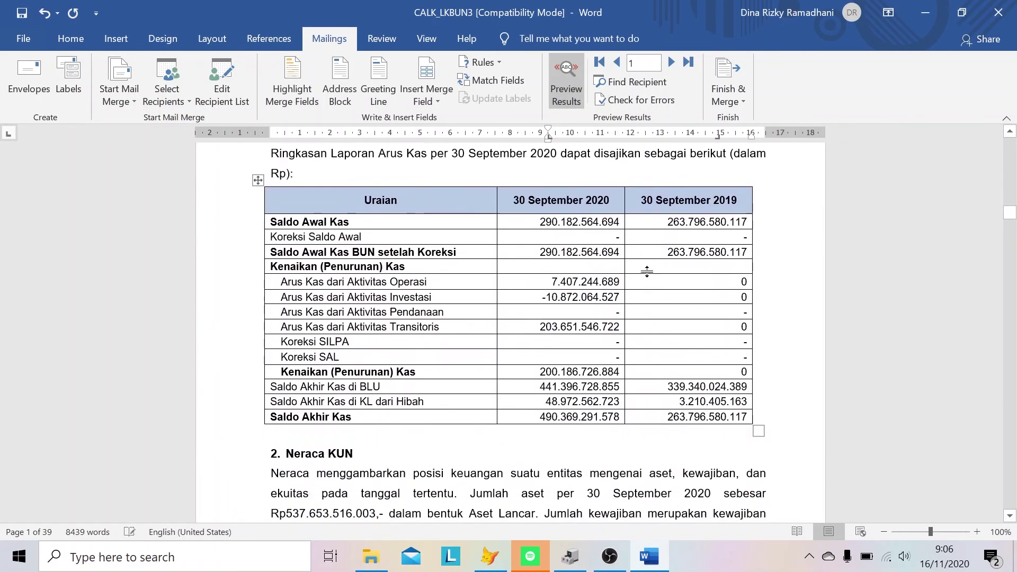
scroll(647, 270, "down", 20)
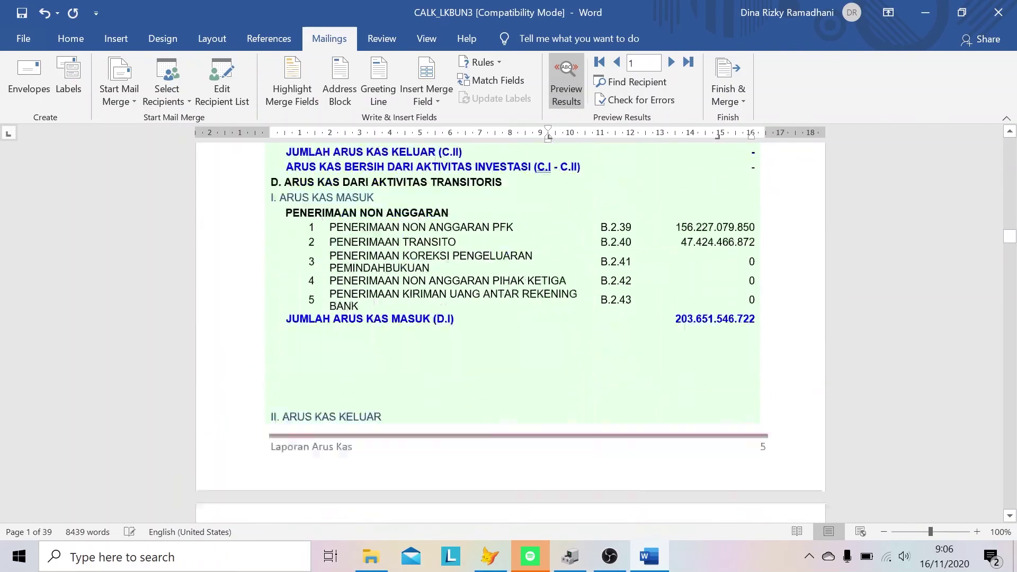
scroll(649, 268, "down", 20)
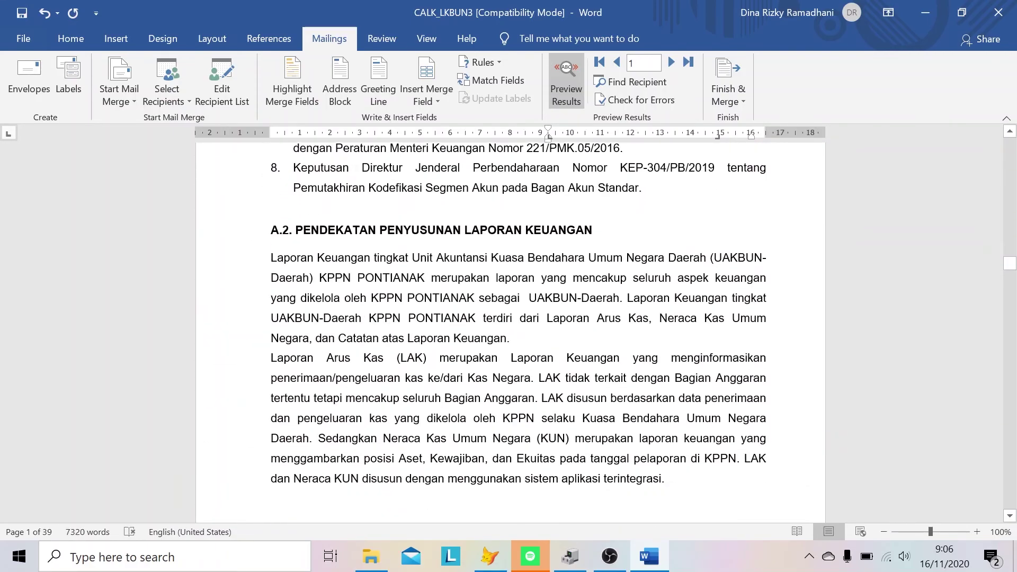
scroll(649, 268, "down", 20)
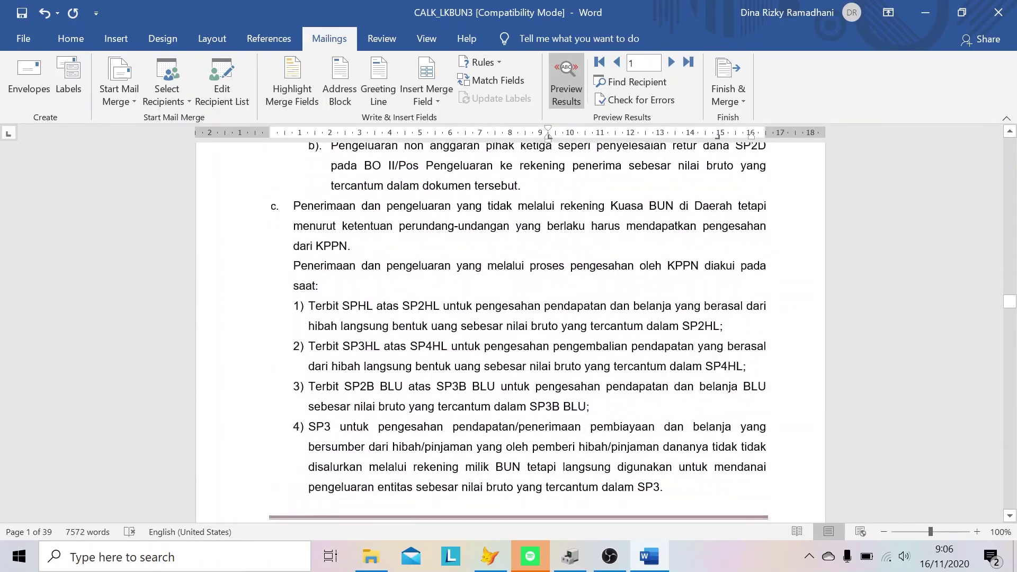
scroll(638, 230, "down", 20)
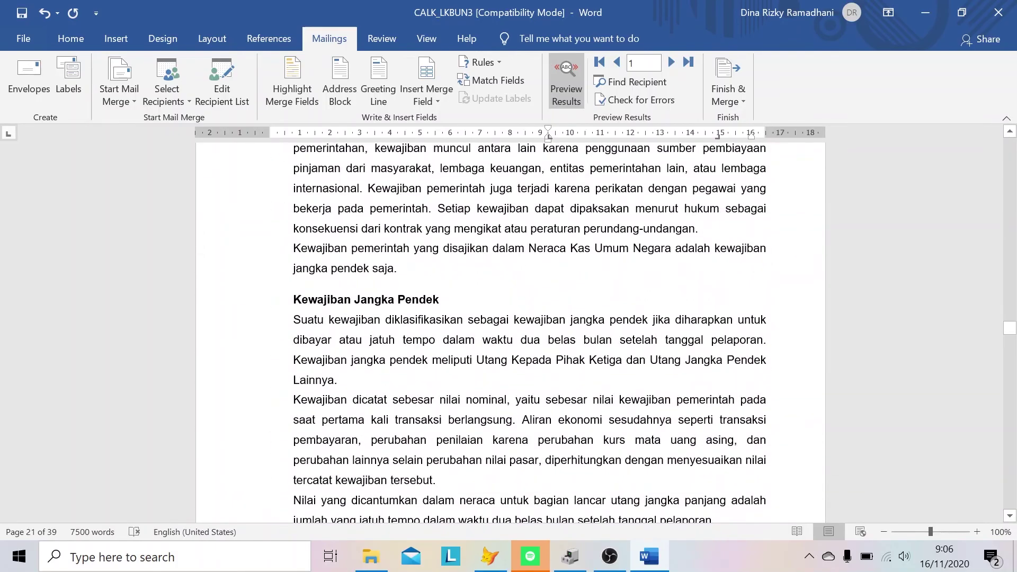
scroll(510, 329, "down", 20)
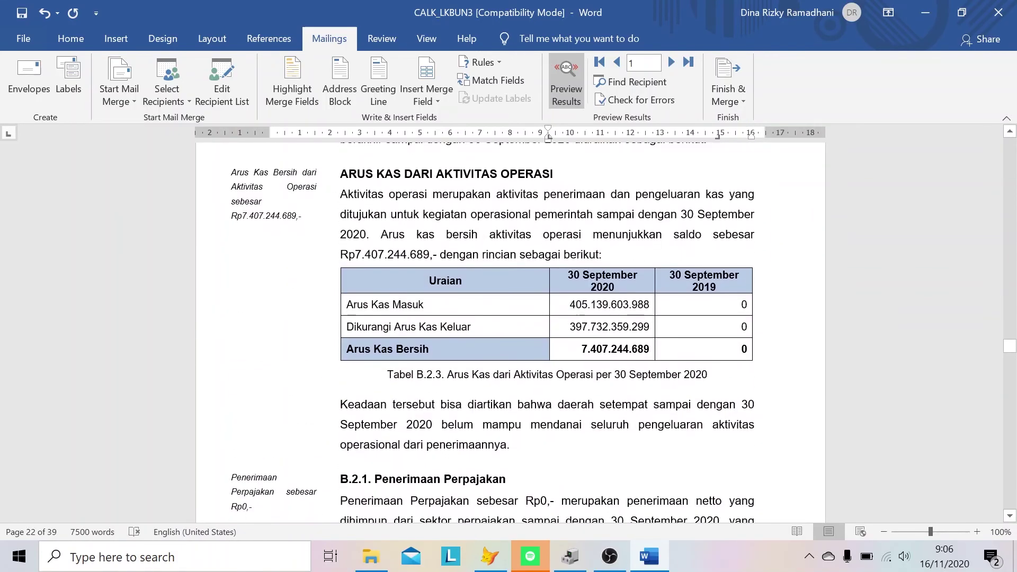
scroll(510, 329, "down", 20)
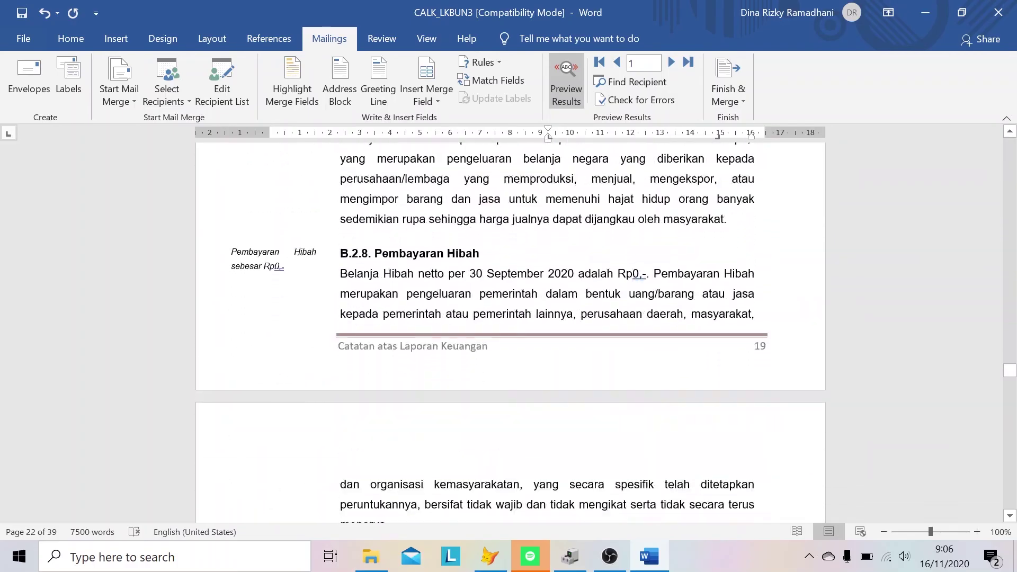
scroll(510, 328, "down", 20)
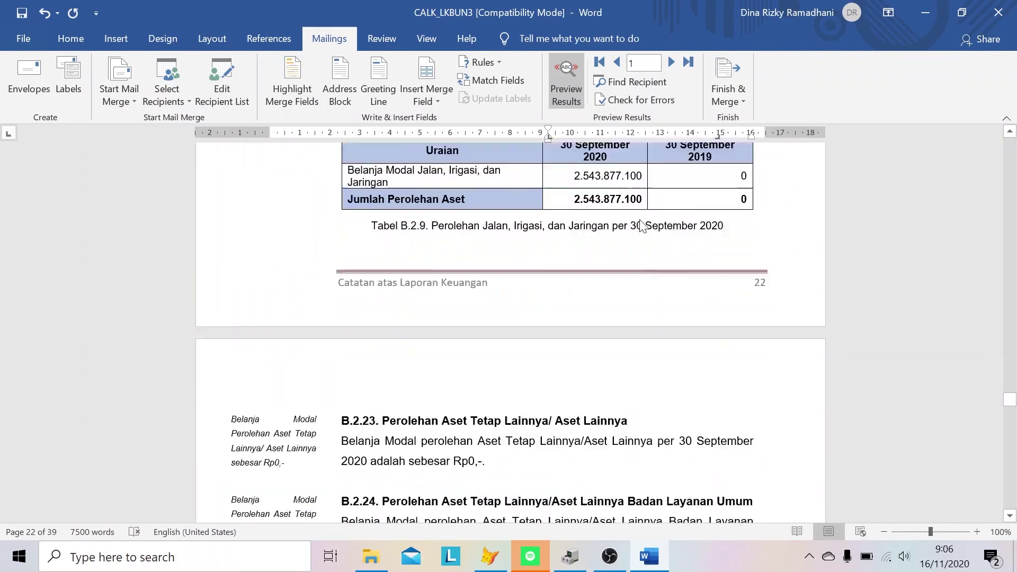
scroll(510, 328, "down", 20)
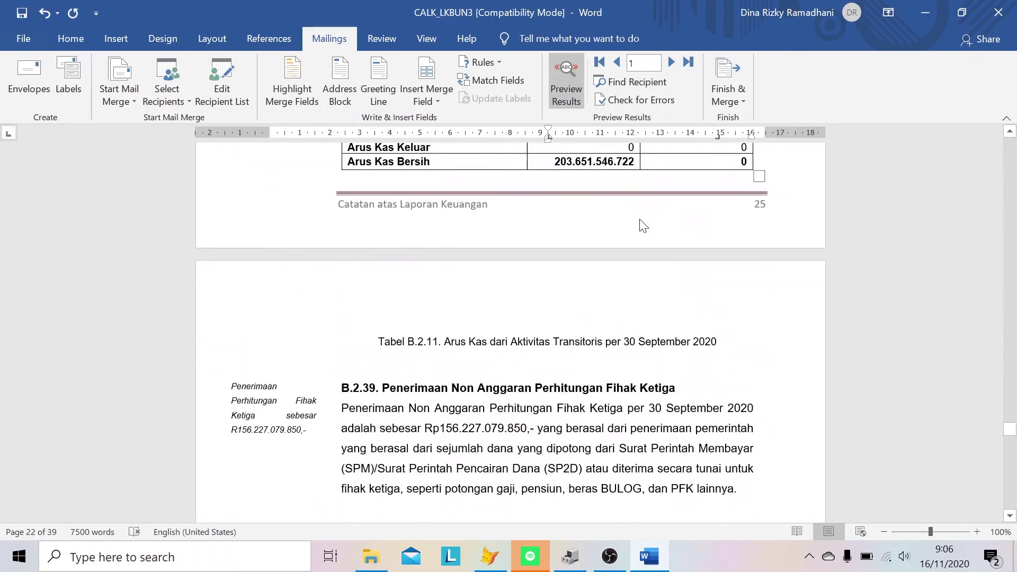
scroll(511, 328, "down", 20)
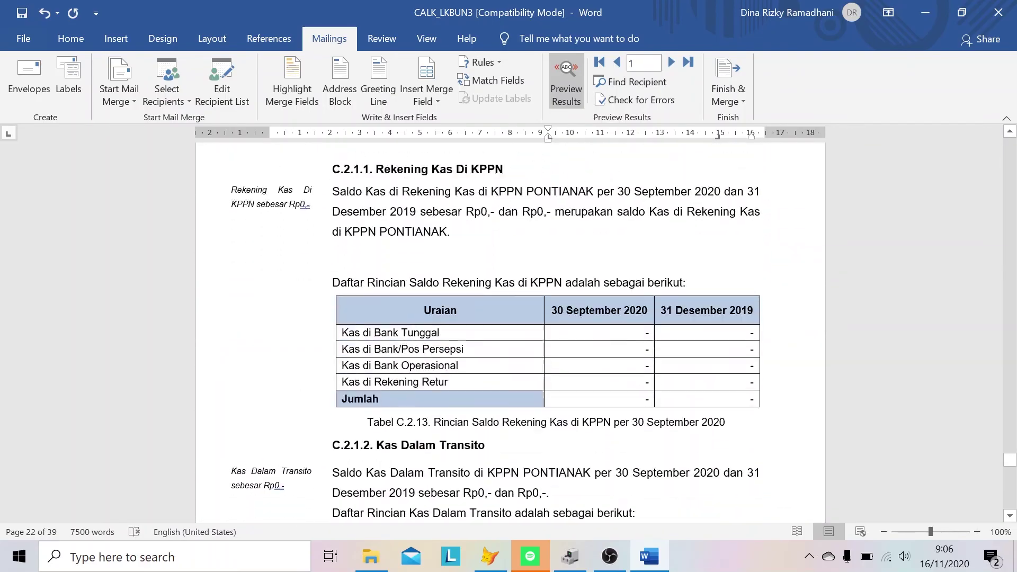
scroll(510, 329, "down", 20)
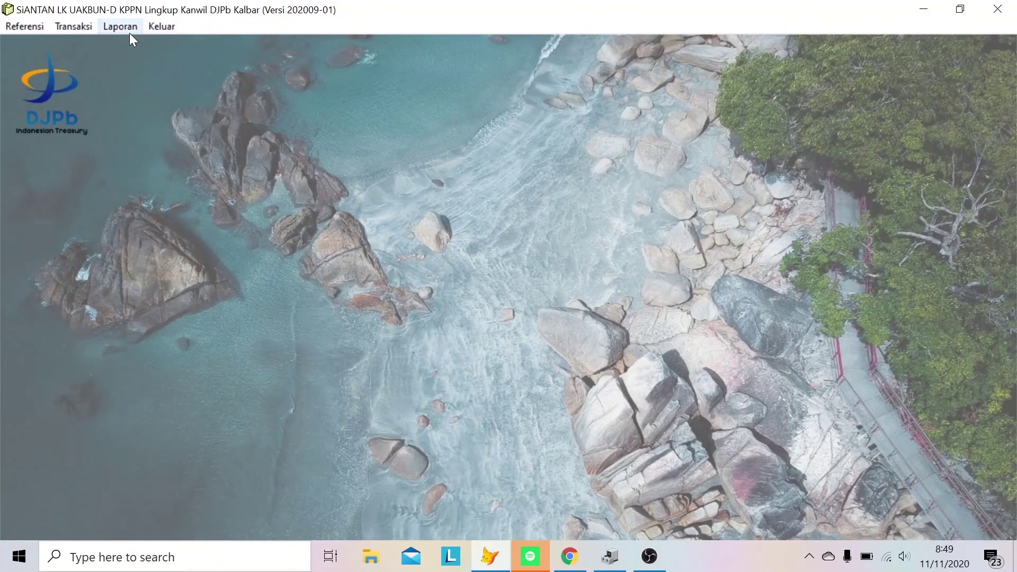
- In Cetak Lampiran2 & Telaah LK, choose September and 042 PONTIANAK, then run Telaah LK
left_click(129, 33)
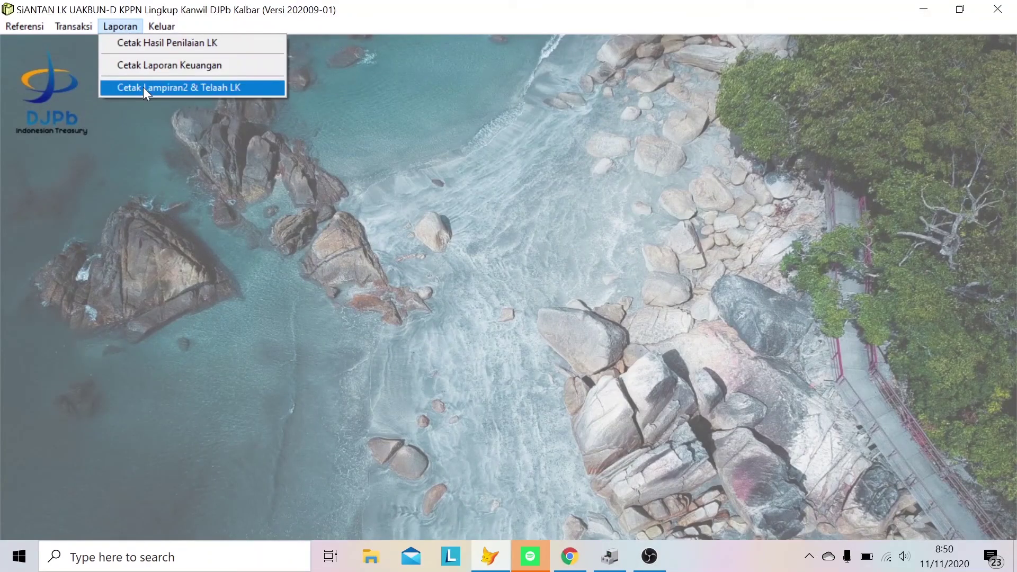
left_click(143, 87)
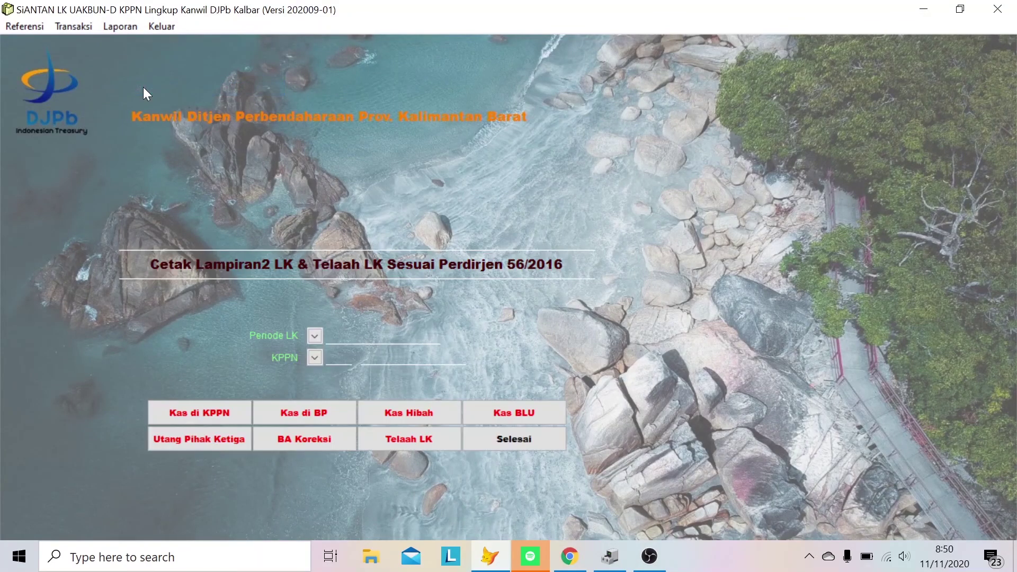
left_click(314, 337)
left_click(405, 426)
left_click(405, 426)
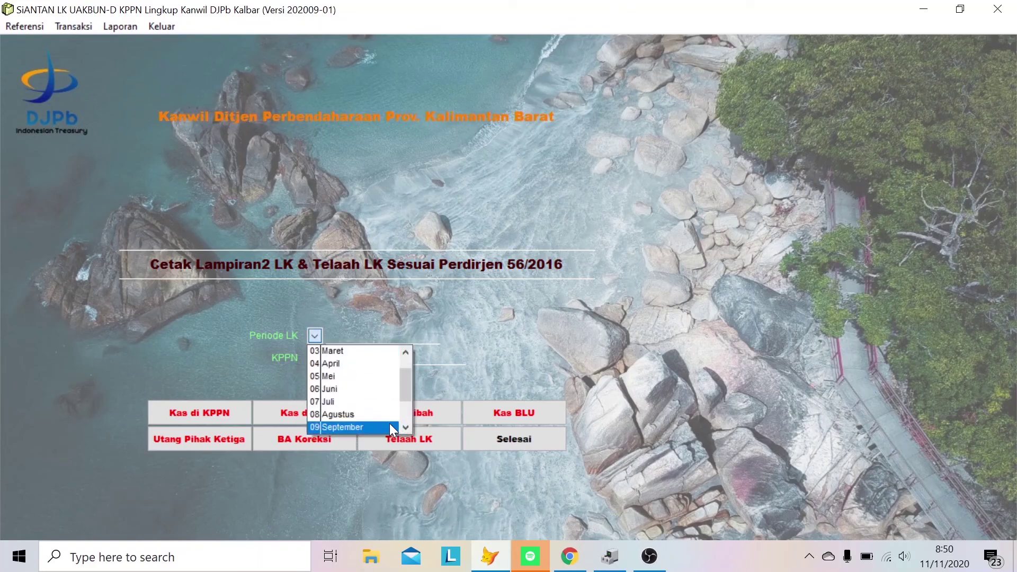
left_click(392, 427)
left_click(317, 357)
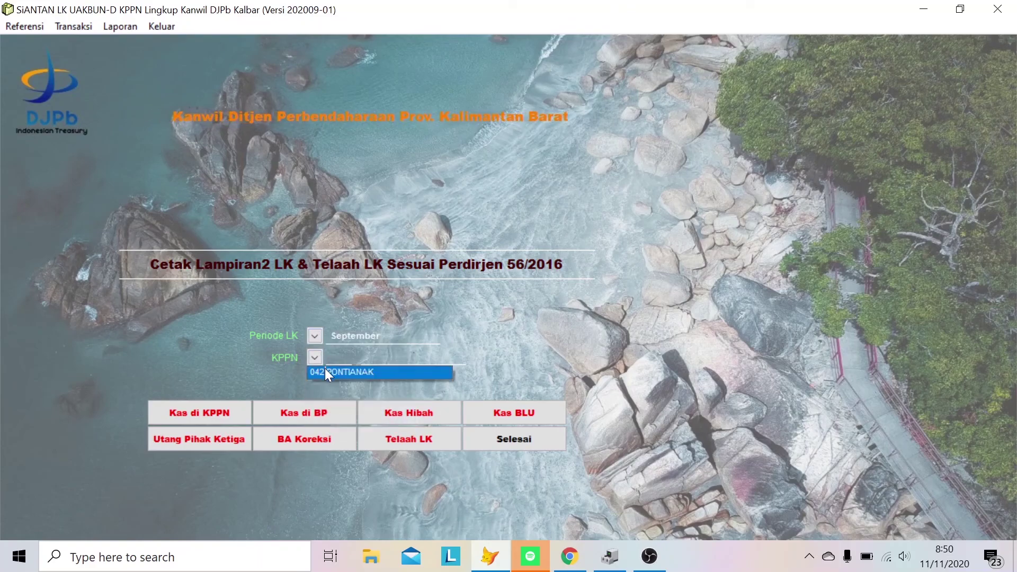
left_click(326, 372)
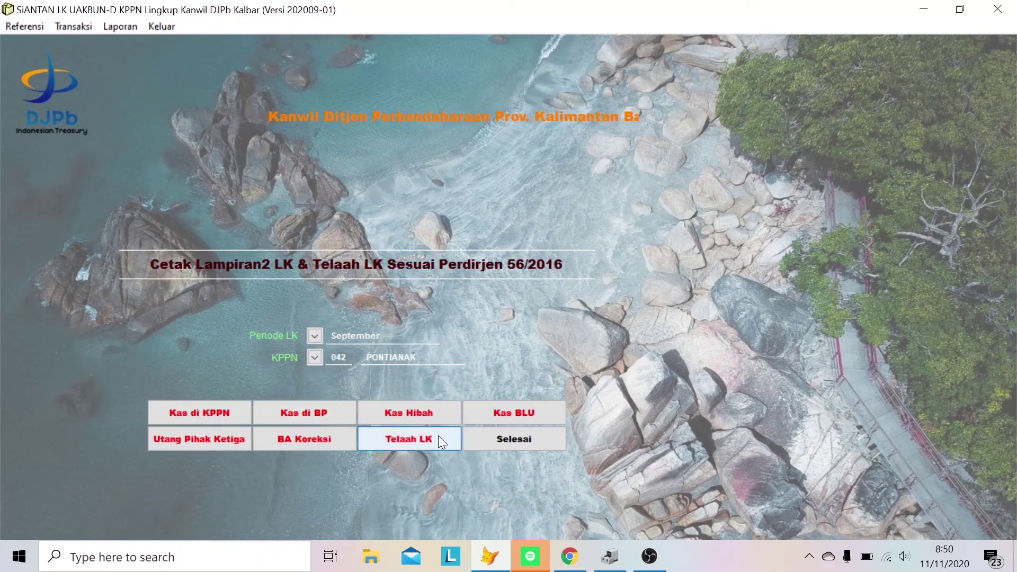
left_click(489, 437)
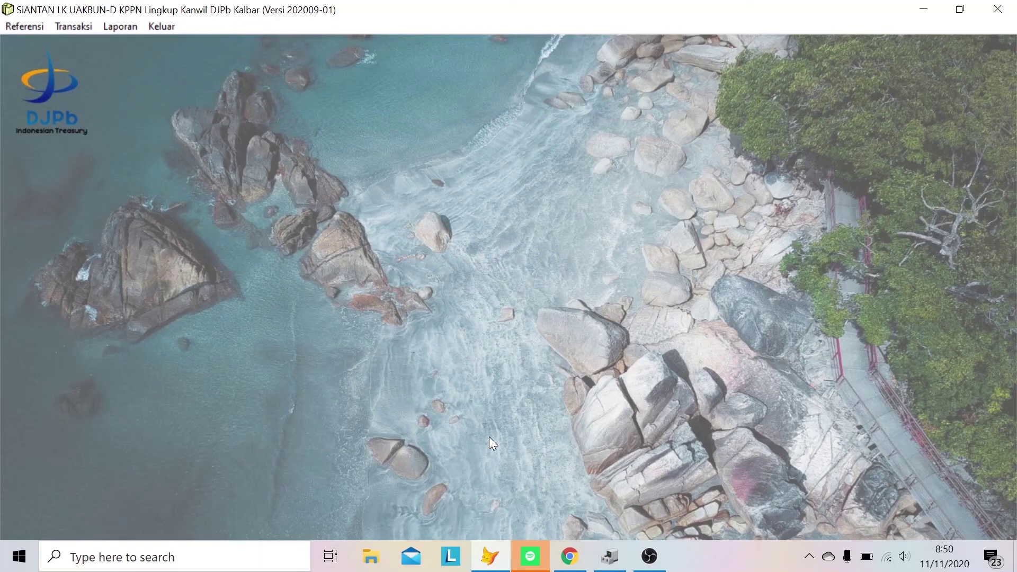